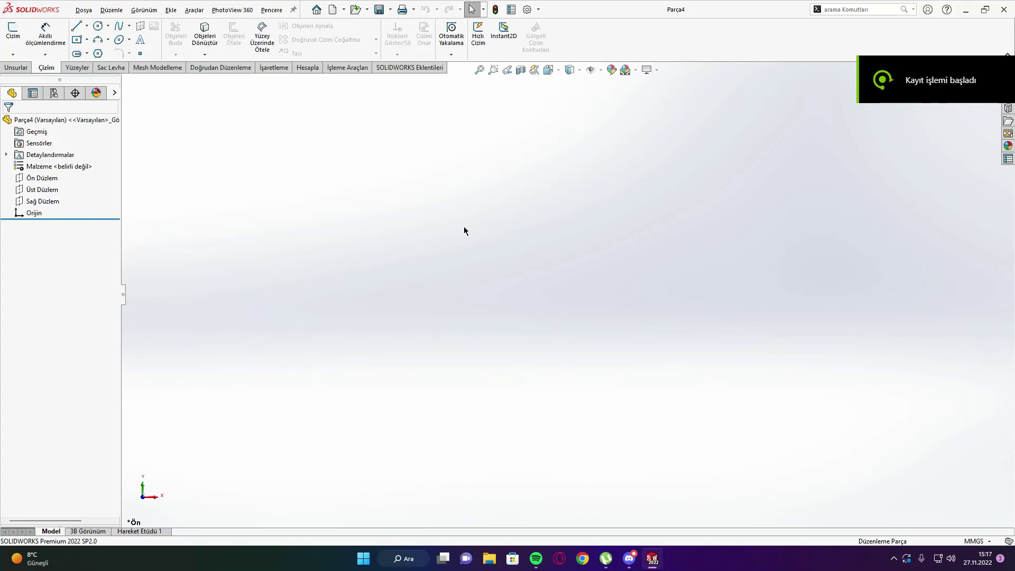
Save the empty part as FRONT SIGHT under Solidworks Modellemeler > COLT 1911.
{"action": "key", "text": "ctrl+s"}
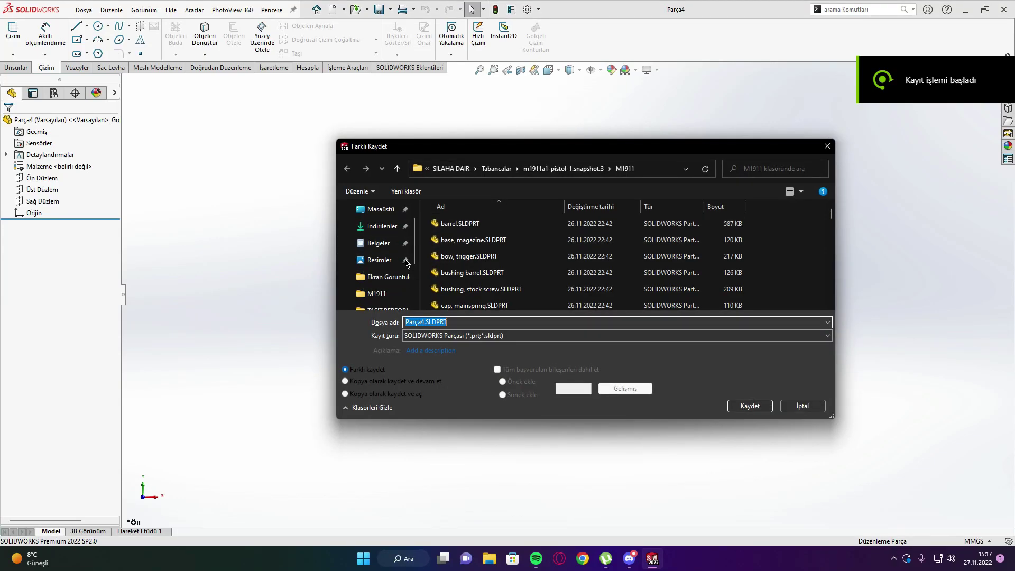
{"action": "scroll", "coordinate": [386, 254], "scroll_direction": "down", "scroll_amount": 5}
{"action": "left_click", "coordinate": [391, 226]}
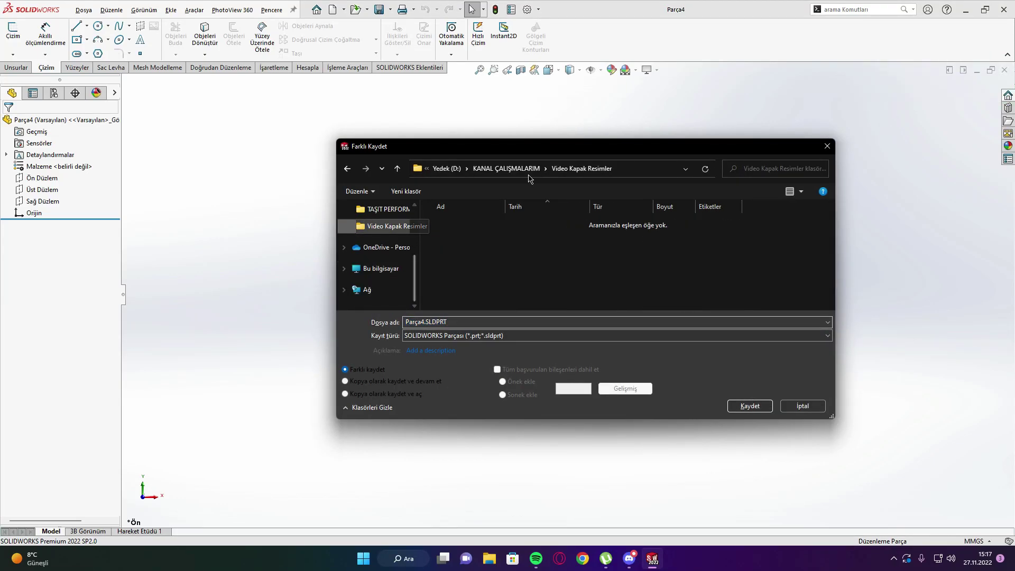
{"action": "left_click", "coordinate": [507, 168]}
{"action": "double_click", "coordinate": [460, 290]}
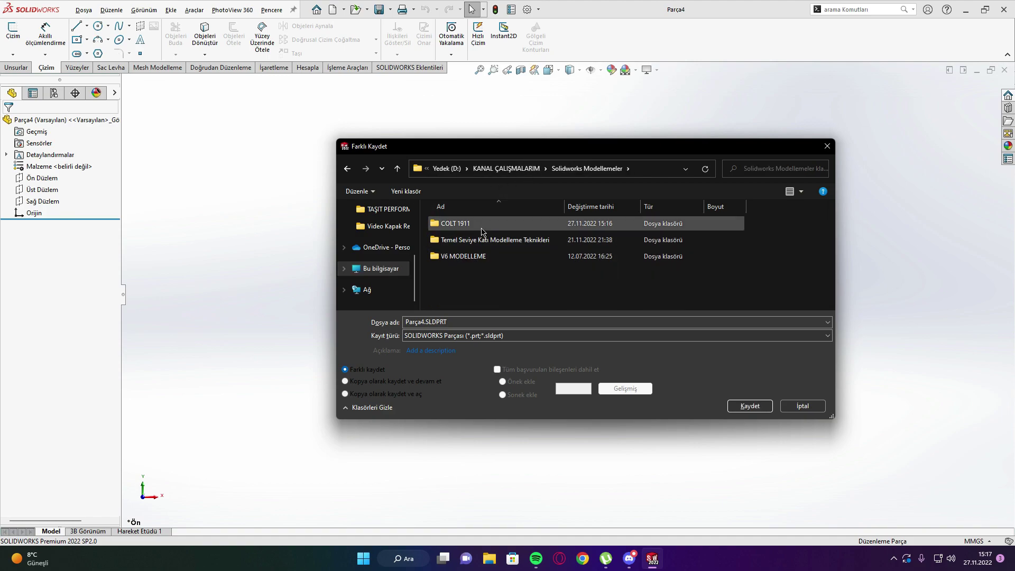
{"action": "double_click", "coordinate": [481, 226]}
{"action": "type", "text": "FRONT SIGHT"}
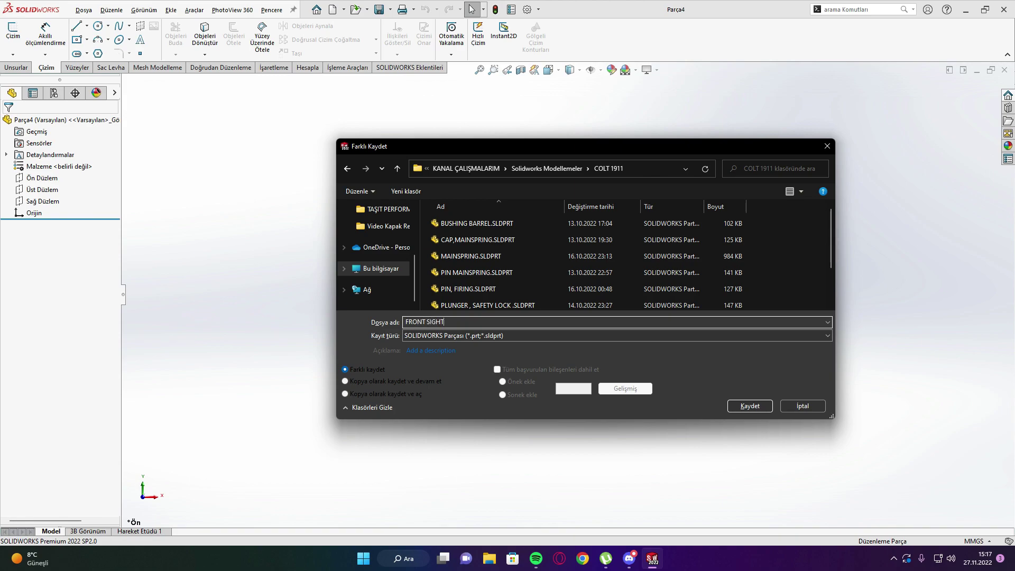
{"action": "key", "text": "Return"}
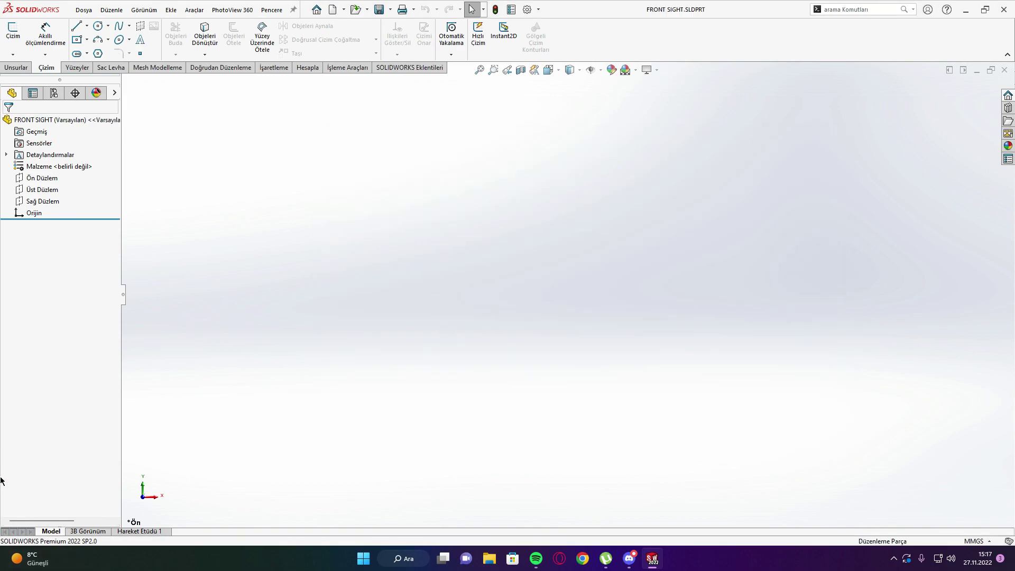
On the Right plane, sketch a horizontal line with the origin as its midpoint.
{"action": "left_click", "coordinate": [42, 201]}
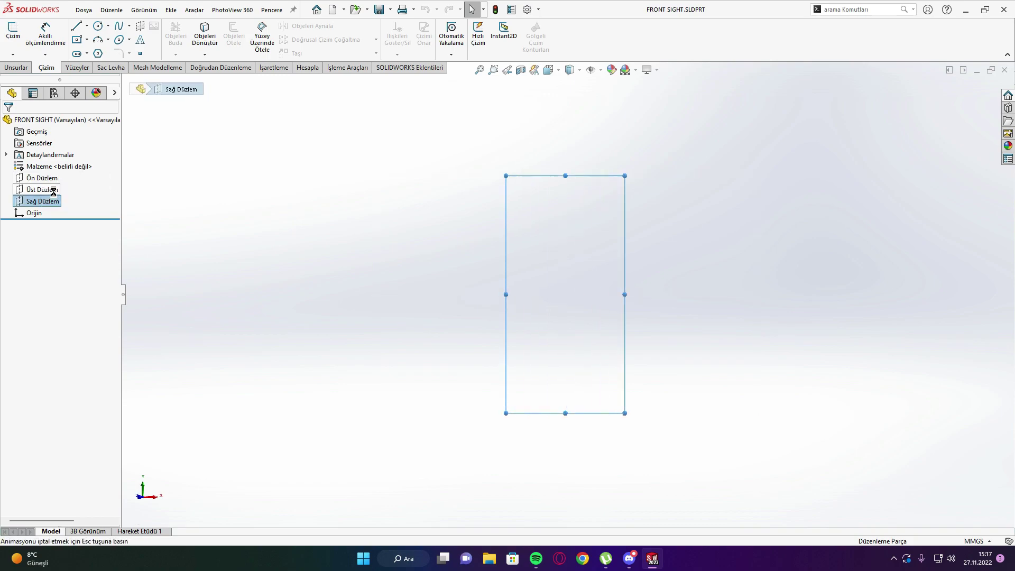
{"action": "key", "text": "l"}
{"action": "left_click_drag", "start_coordinate": [464, 294], "coordinate": [695, 294]}
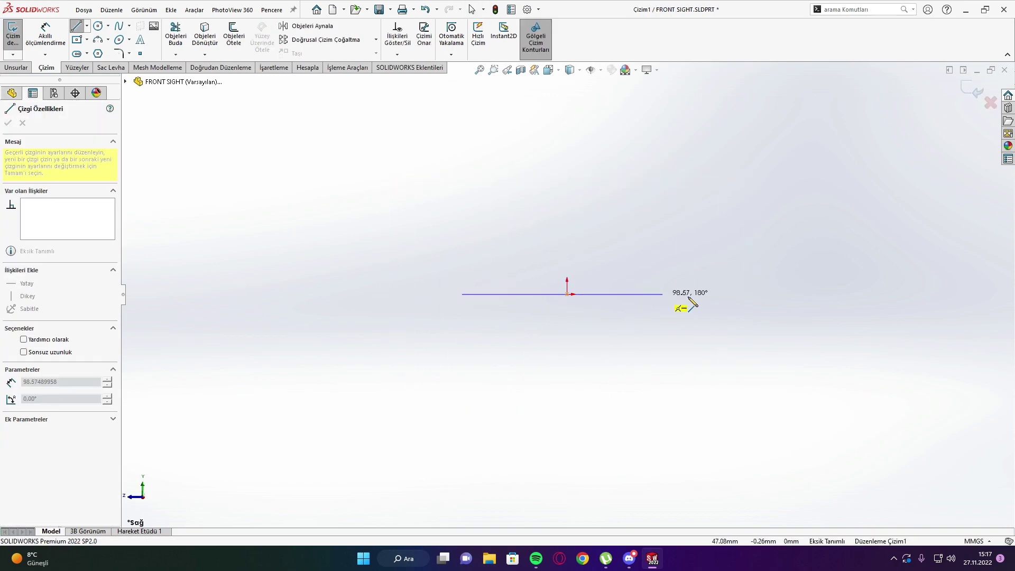
{"action": "key", "text": "Escape"}
{"action": "left_click", "coordinate": [608, 294]}
{"action": "left_click", "coordinate": [567, 293], "text": "ctrl"}
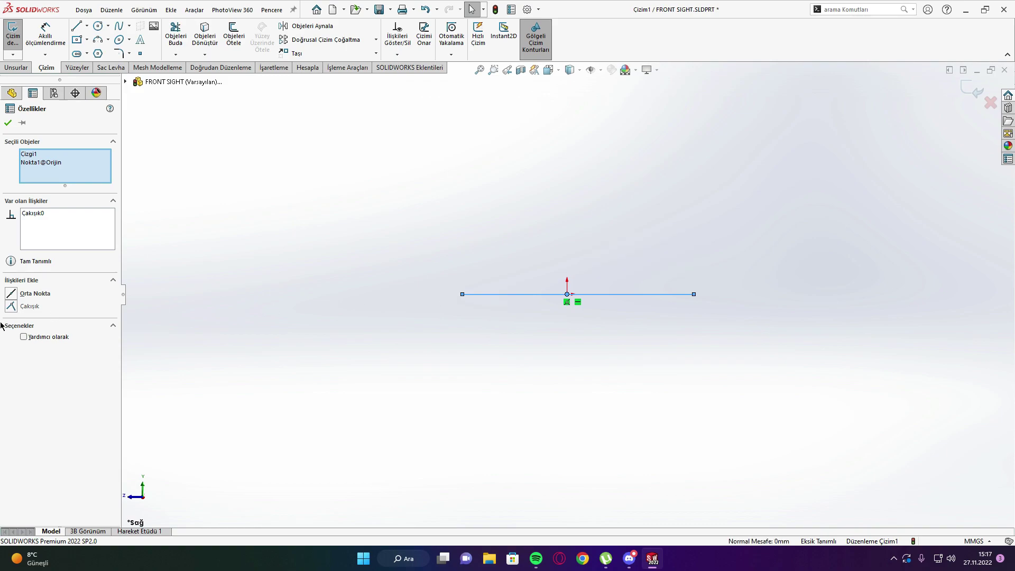
{"action": "left_click", "coordinate": [12, 294]}
{"action": "left_click", "coordinate": [349, 318]}
Dimension the base line to 3,15 wide.
{"action": "key", "text": "d"}
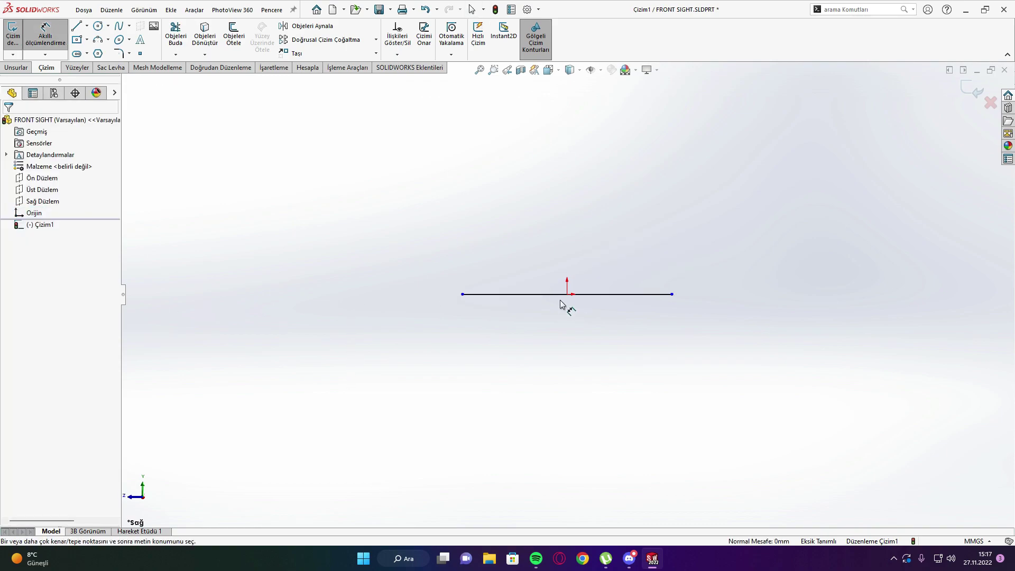
{"action": "left_click", "coordinate": [566, 294]}
{"action": "left_click", "coordinate": [578, 408]}
{"action": "type", "text": "3,"}
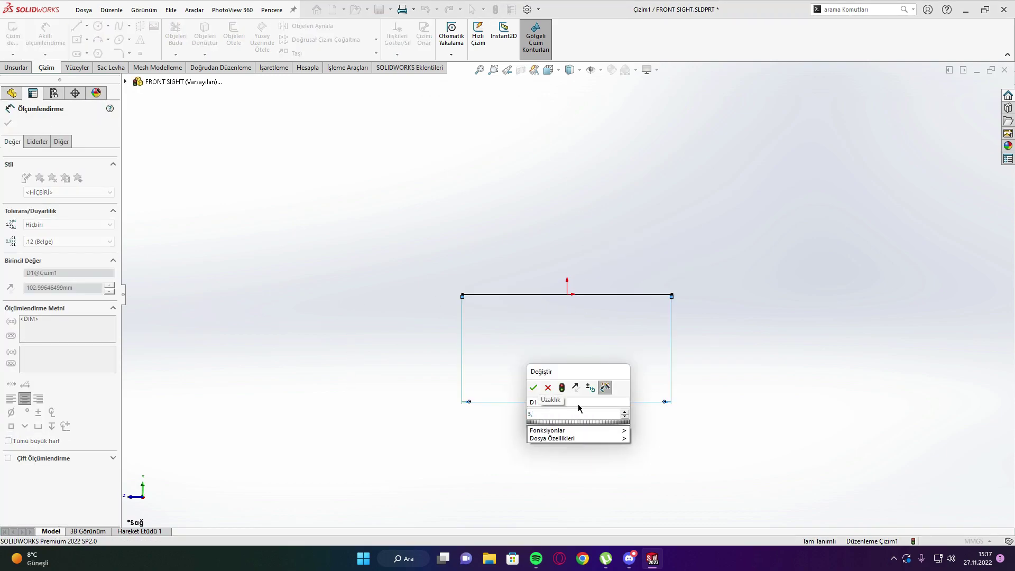
{"action": "type", "text": "15"}
{"action": "key", "text": "Return"}
{"action": "key", "text": "Escape"}
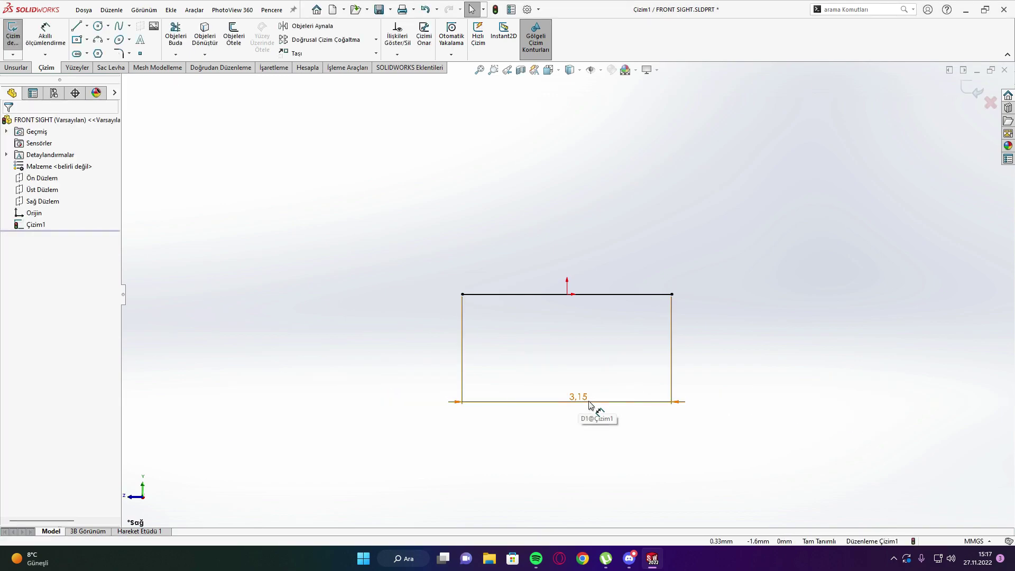
Draw a vertical centreline upward from the base line's midpoint.
{"action": "key", "text": "l"}
{"action": "left_click", "coordinate": [567, 294]}
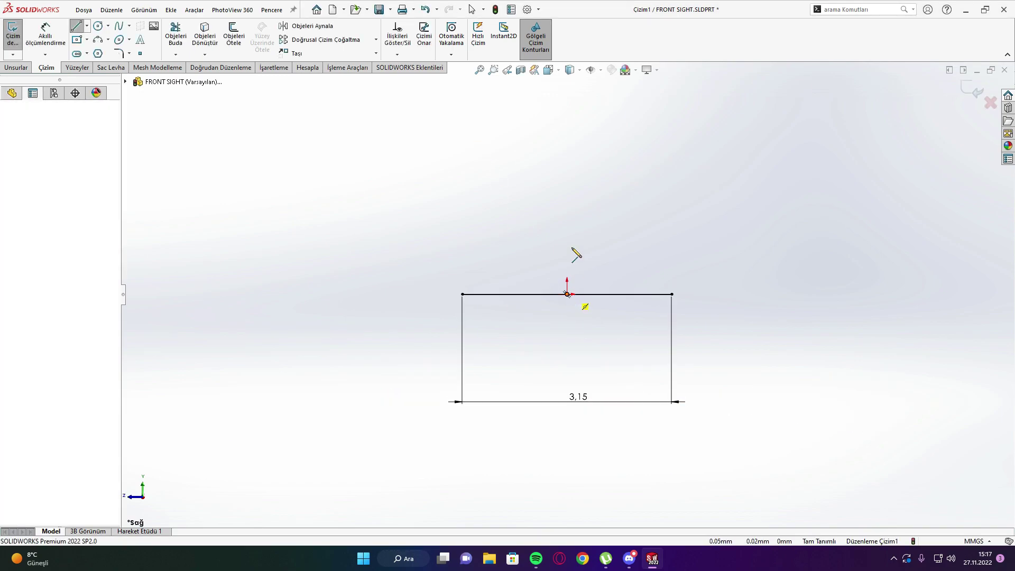
{"action": "left_click", "coordinate": [571, 118]}
{"action": "key", "text": "Escape"}
{"action": "left_click", "coordinate": [615, 79]}
{"action": "left_click", "coordinate": [615, 95]}
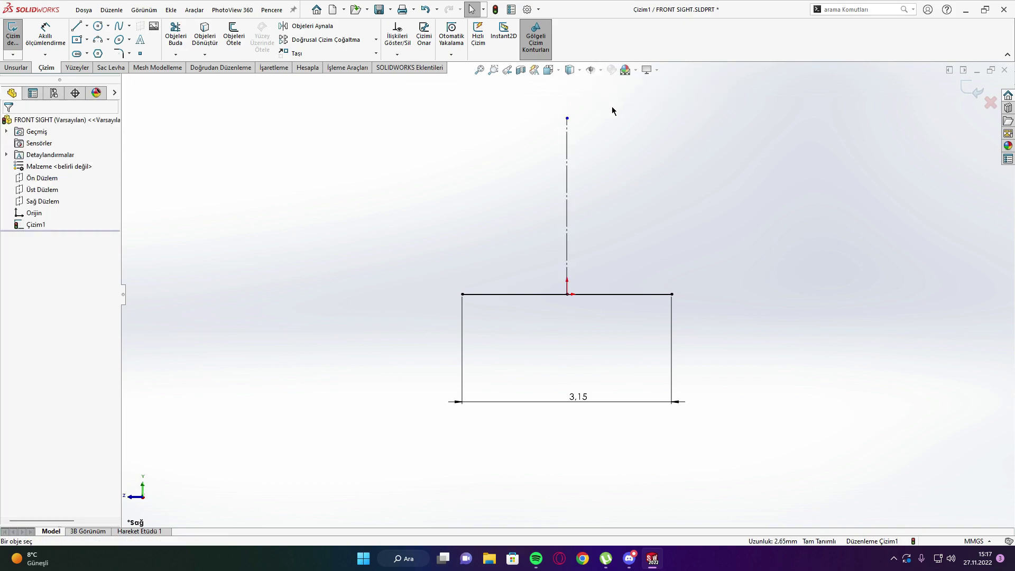
{"action": "key", "text": "f"}
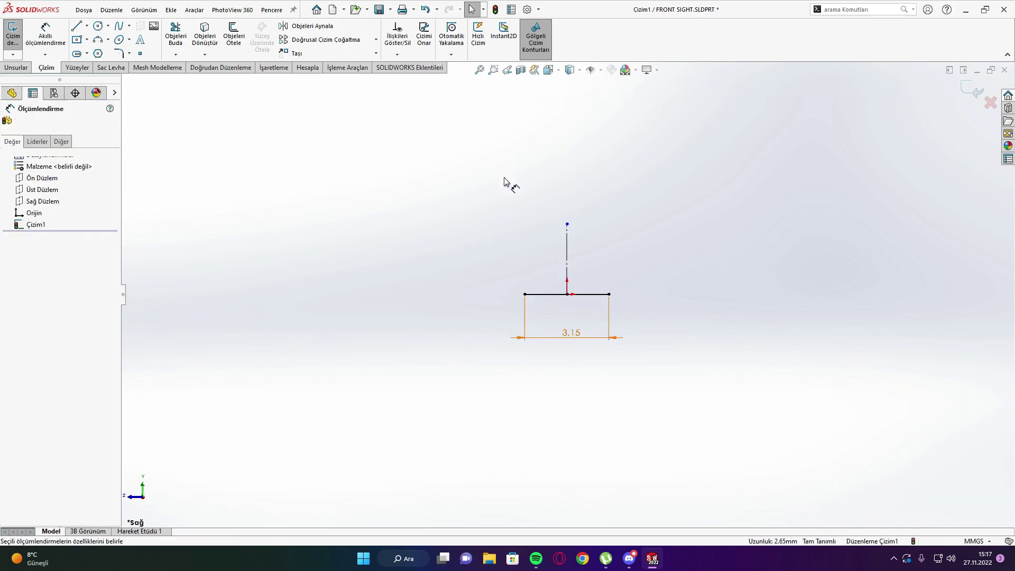
Dimension the vertical centreline to 6,99 tall.
{"action": "right_click_drag", "start_coordinate": [520, 287], "coordinate": [481, 123]}
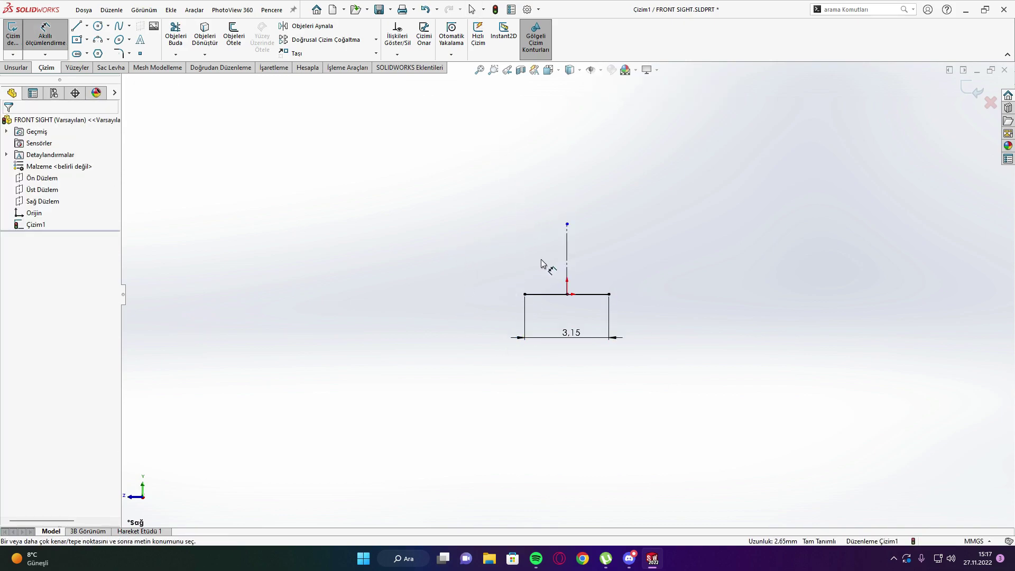
{"action": "left_click", "coordinate": [564, 252]}
{"action": "left_click", "coordinate": [465, 258]}
{"action": "type", "text": "6,985"}
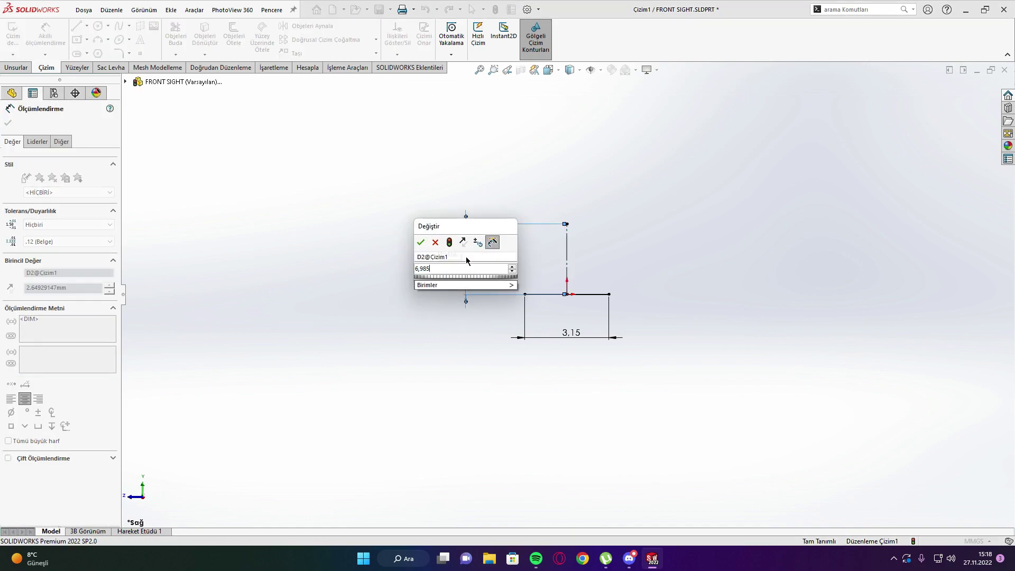
{"action": "key", "text": "Escape"}
{"action": "key", "text": "Escape"}
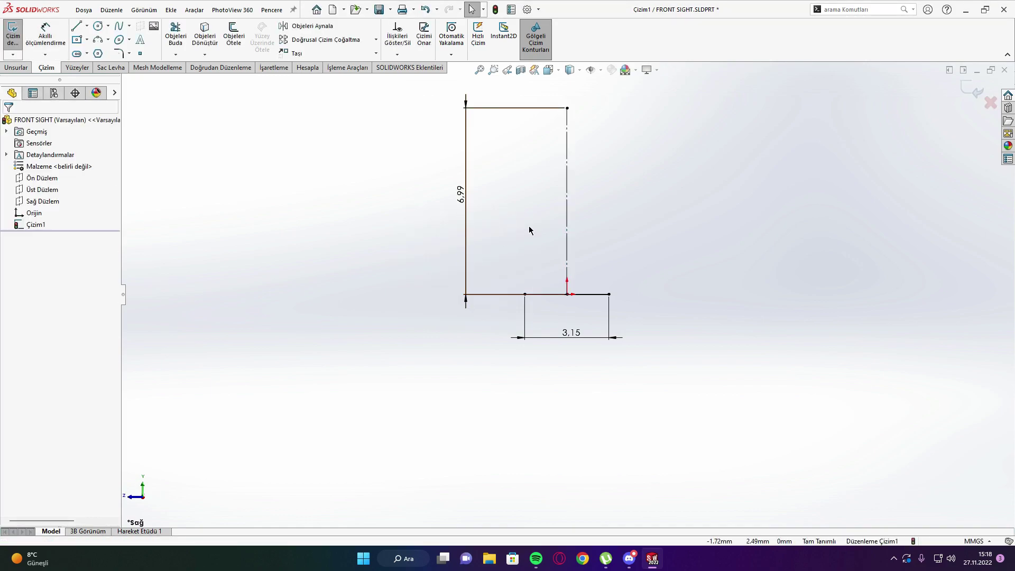
{"action": "scroll", "coordinate": [559, 238], "scroll_direction": "down", "scroll_amount": 2}
Draw the left stepped side lines: vertical, horizontal ledge out left, short vertical up.
{"action": "key", "text": "l"}
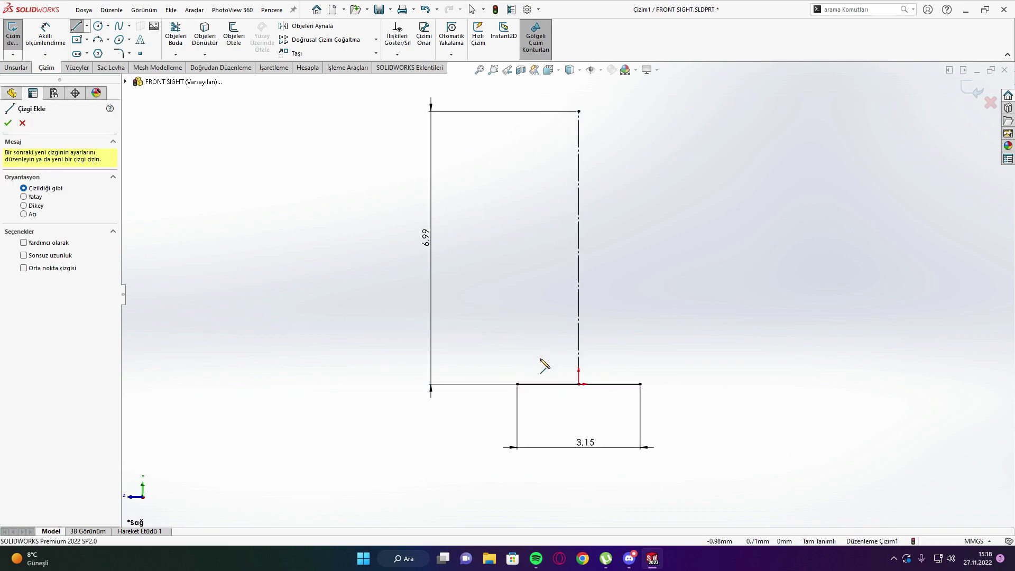
{"action": "left_click", "coordinate": [517, 384]}
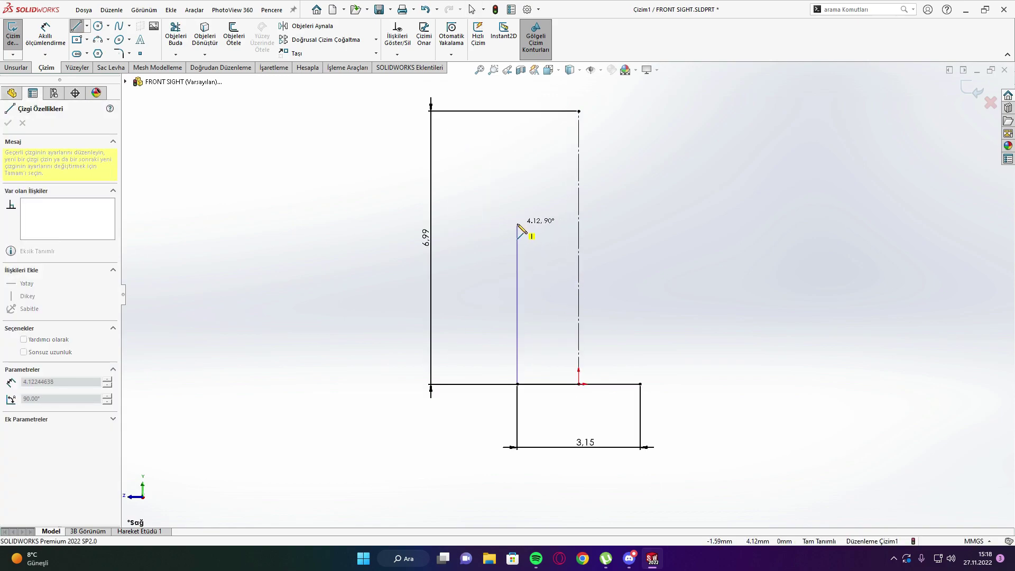
{"action": "left_click", "coordinate": [517, 215]}
{"action": "left_click", "coordinate": [387, 215]}
{"action": "left_click", "coordinate": [387, 178]}
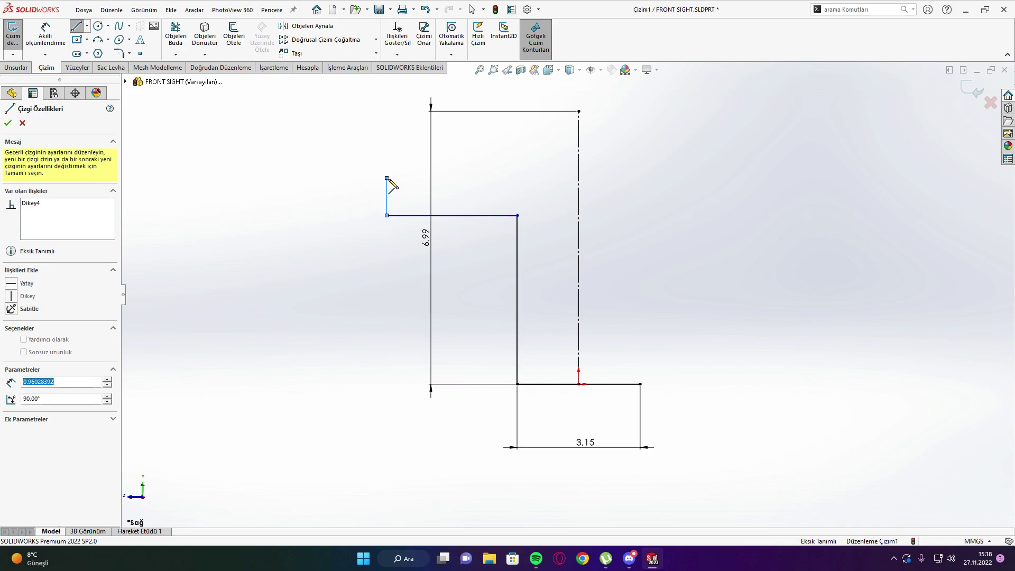
{"action": "key", "text": "Escape"}
Mirror the left stepped lines to the right about the centreline.
{"action": "left_click", "coordinate": [465, 215]}
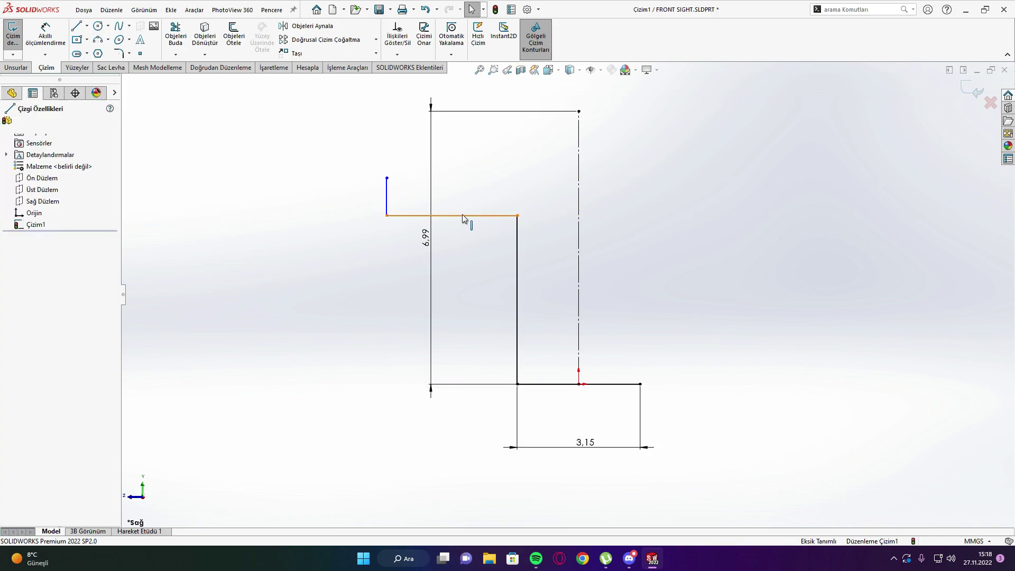
{"action": "left_click", "coordinate": [387, 193], "text": "ctrl"}
{"action": "left_click", "coordinate": [518, 228], "text": "ctrl"}
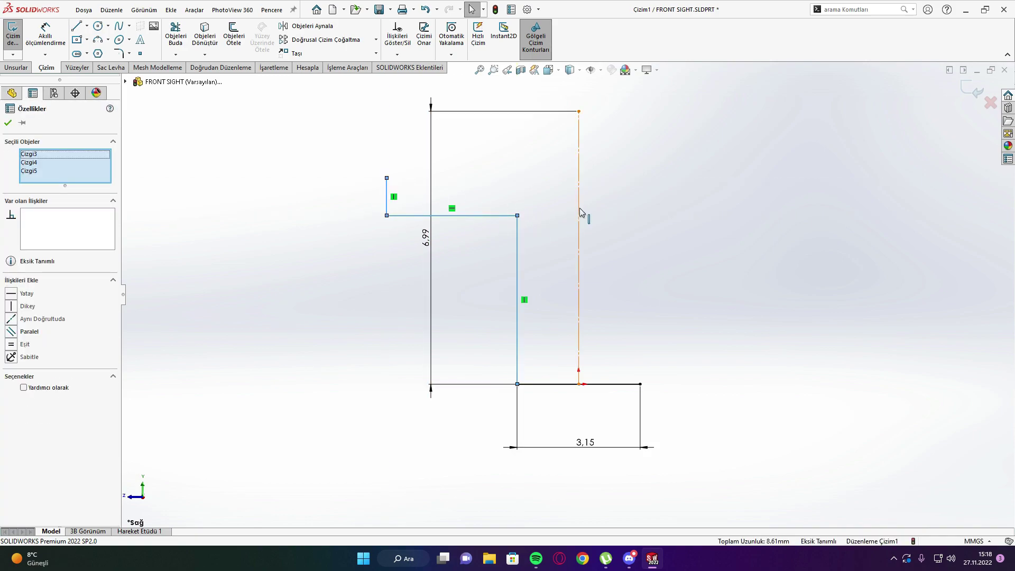
{"action": "left_click", "coordinate": [371, 189]}
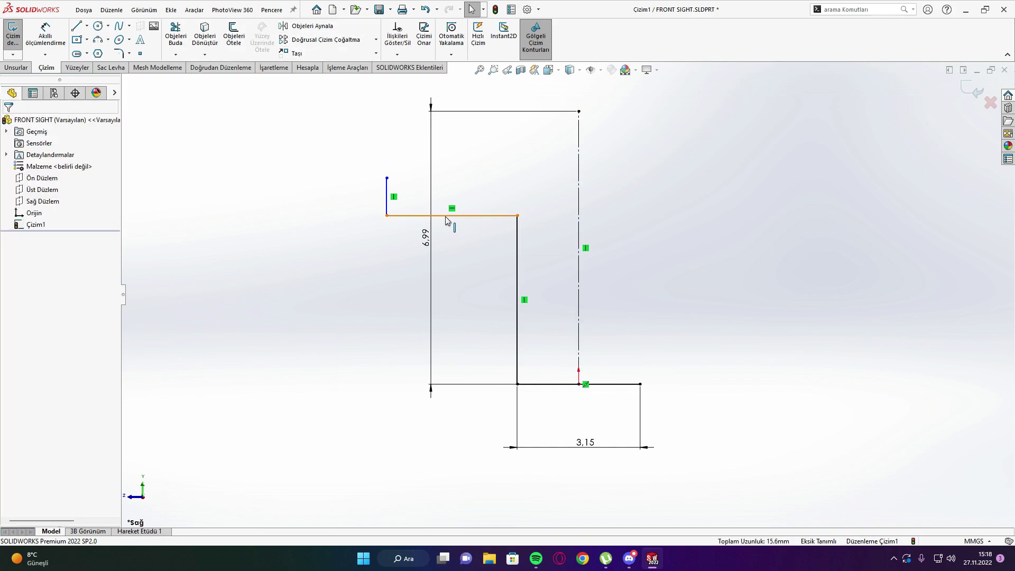
{"action": "left_click", "coordinate": [457, 215]}
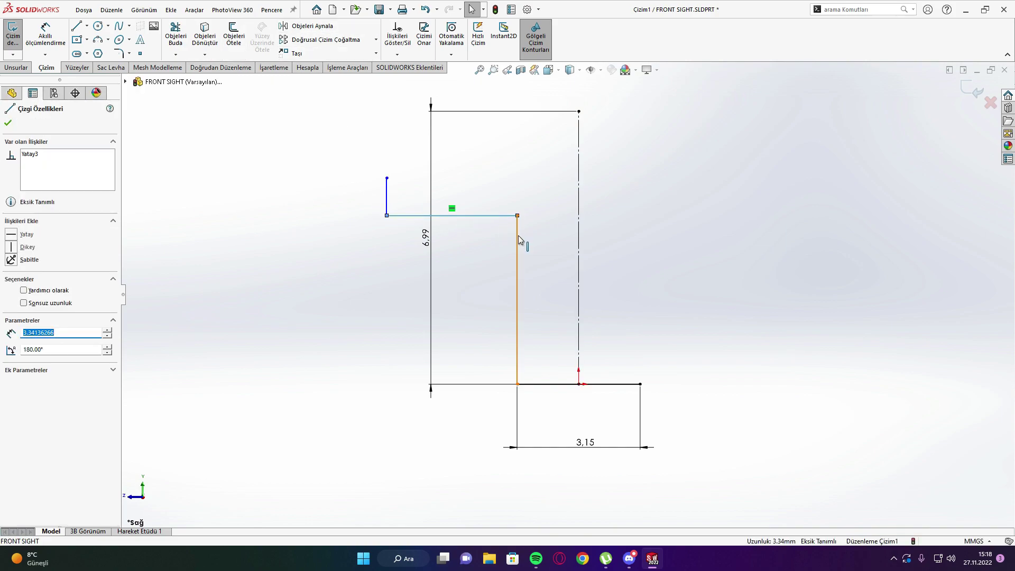
{"action": "left_click", "coordinate": [517, 241], "text": "ctrl"}
{"action": "left_click", "coordinate": [579, 229], "text": "ctrl"}
{"action": "left_click", "coordinate": [305, 26]}
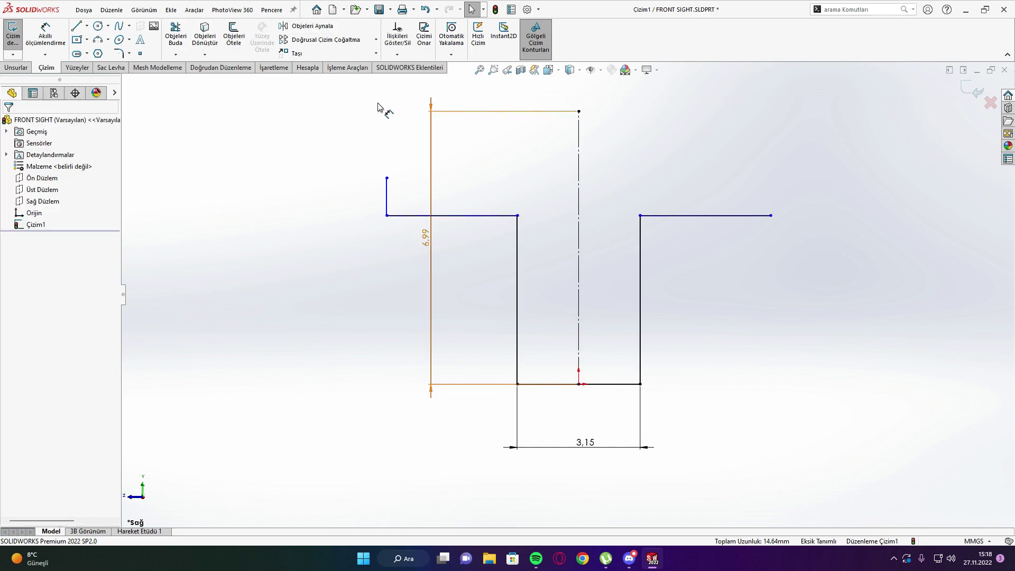
Dimension the overall profile width between the outer ends to 10,57.
{"action": "left_click", "coordinate": [387, 216]}
{"action": "right_click_drag", "start_coordinate": [351, 296], "coordinate": [338, 156]}
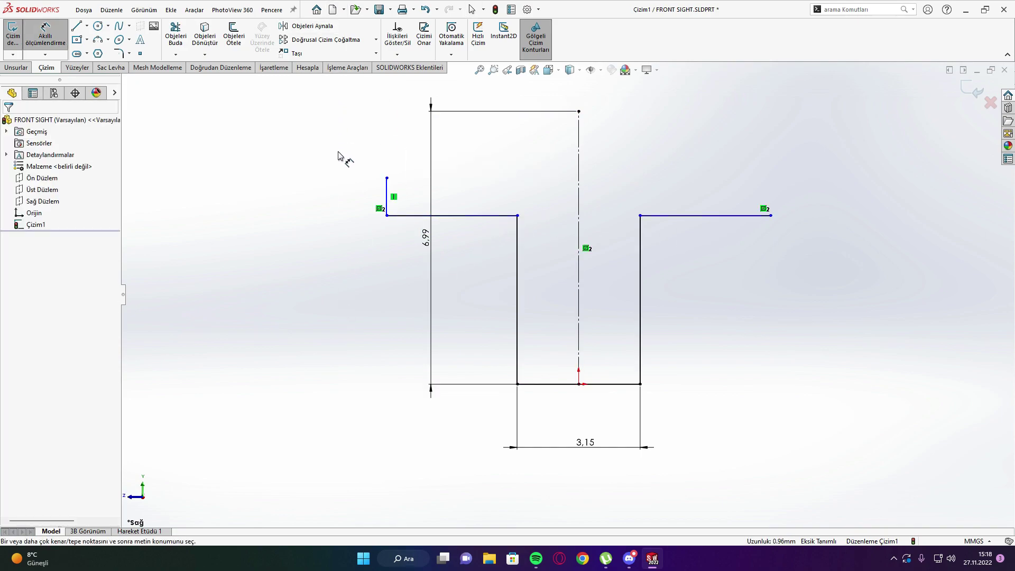
{"action": "left_click", "coordinate": [387, 190]}
{"action": "left_click", "coordinate": [772, 216]}
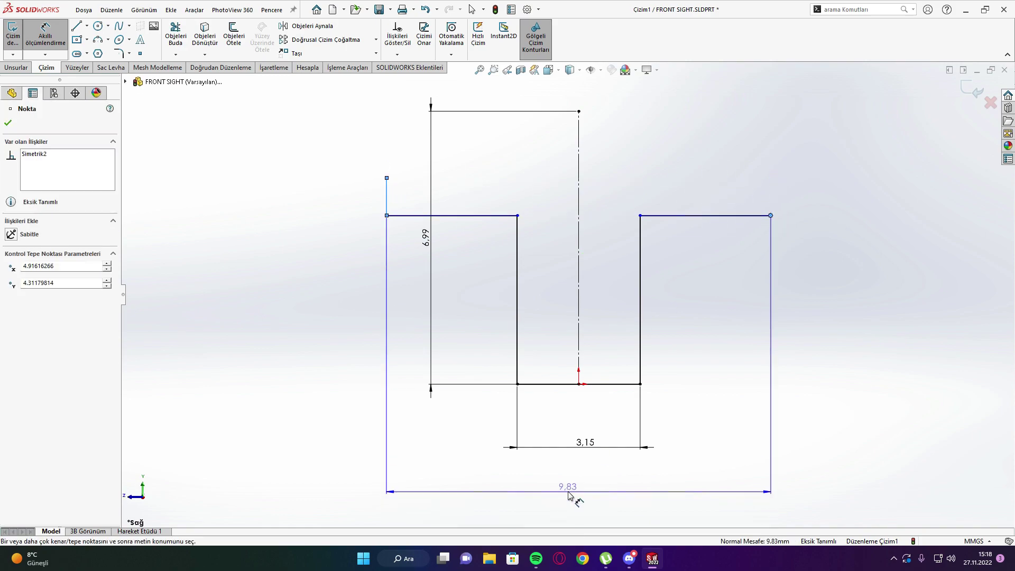
{"action": "left_click", "coordinate": [572, 492]}
{"action": "type", "text": "10"}
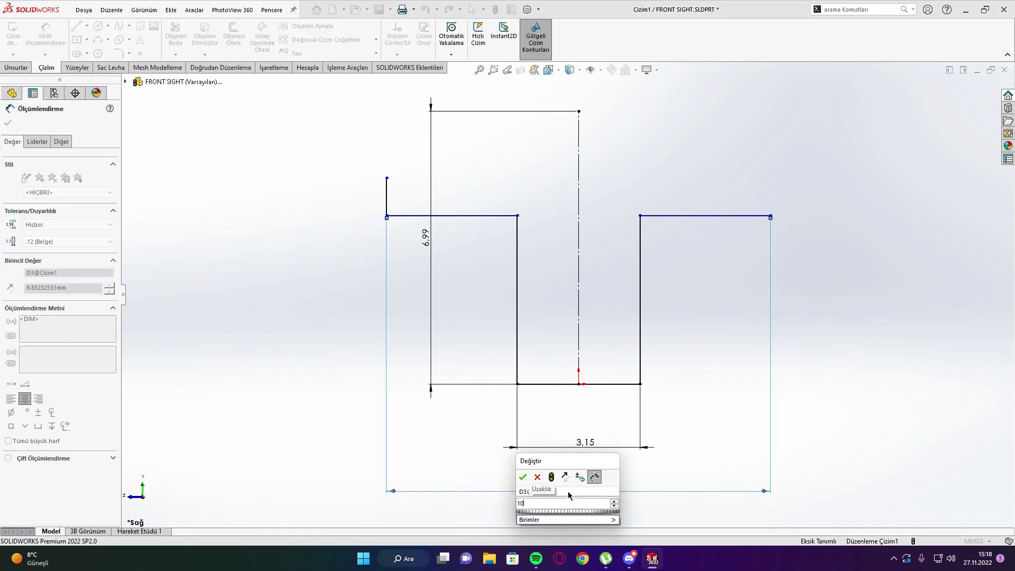
{"action": "type", "text": ",5664"}
{"action": "key", "text": "Return"}
{"action": "key", "text": "Escape"}
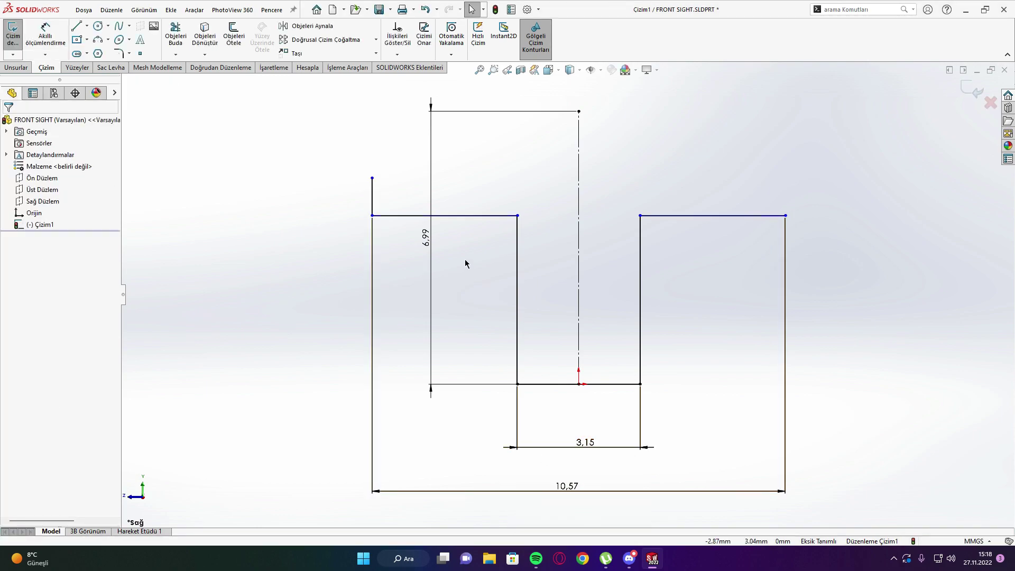
{"action": "left_click", "coordinate": [77, 26]}
{"action": "left_click", "coordinate": [98, 39]}
Draw a three-point arc from the profile's left end up to the centreline top.
{"action": "scroll", "coordinate": [567, 293], "scroll_direction": "up", "scroll_amount": 3}
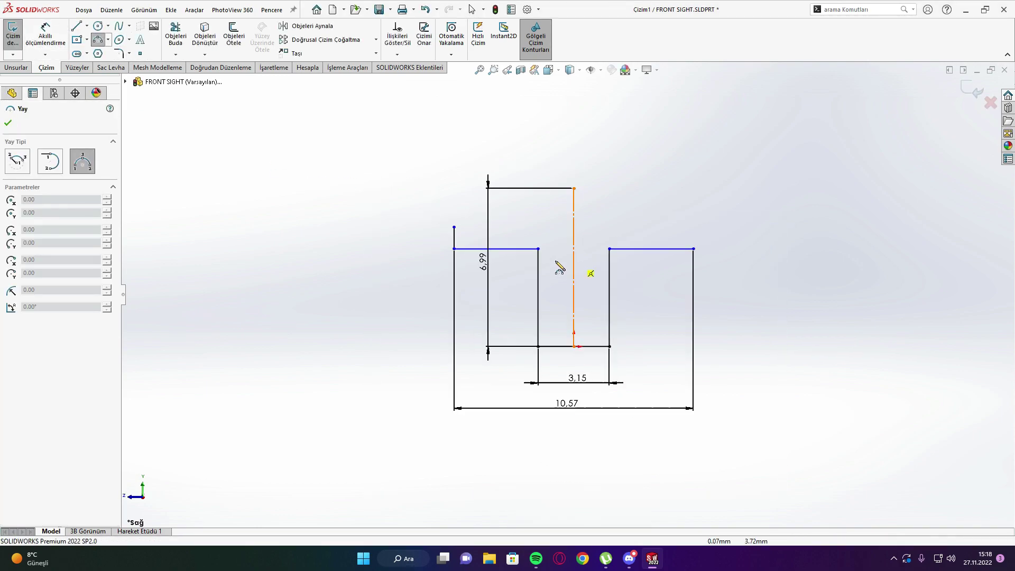
{"action": "left_click", "coordinate": [454, 227]}
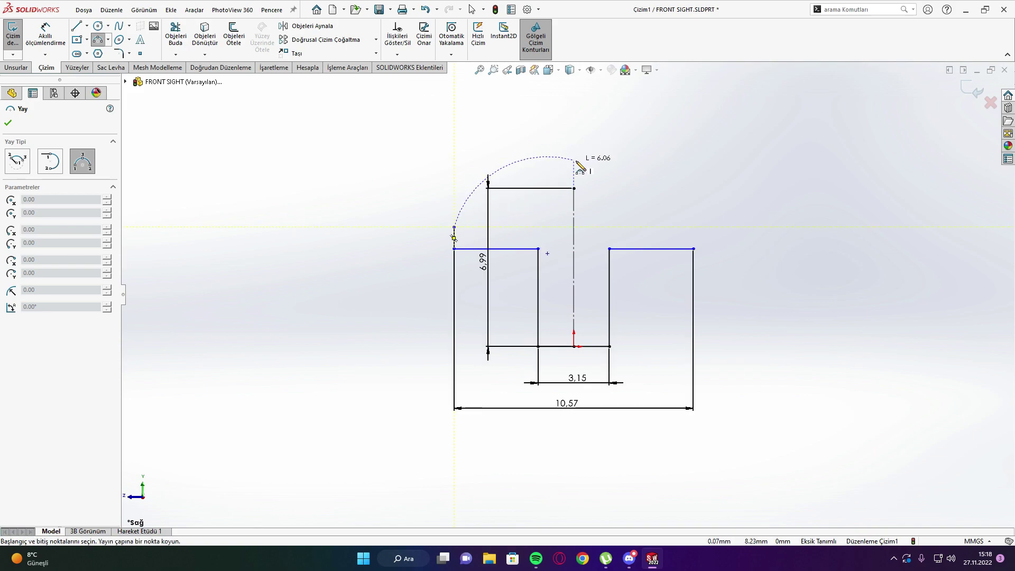
{"action": "left_click", "coordinate": [575, 188]}
{"action": "left_click", "coordinate": [520, 211]}
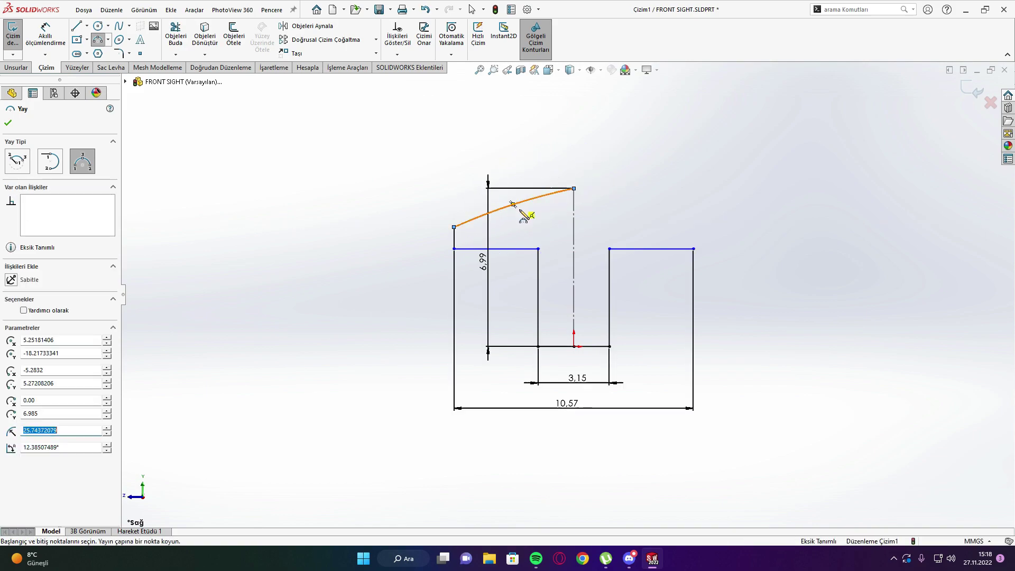
{"action": "key", "text": "Escape"}
Make the arc's centre point coincident with the vertical centreline.
{"action": "left_click", "coordinate": [535, 199]}
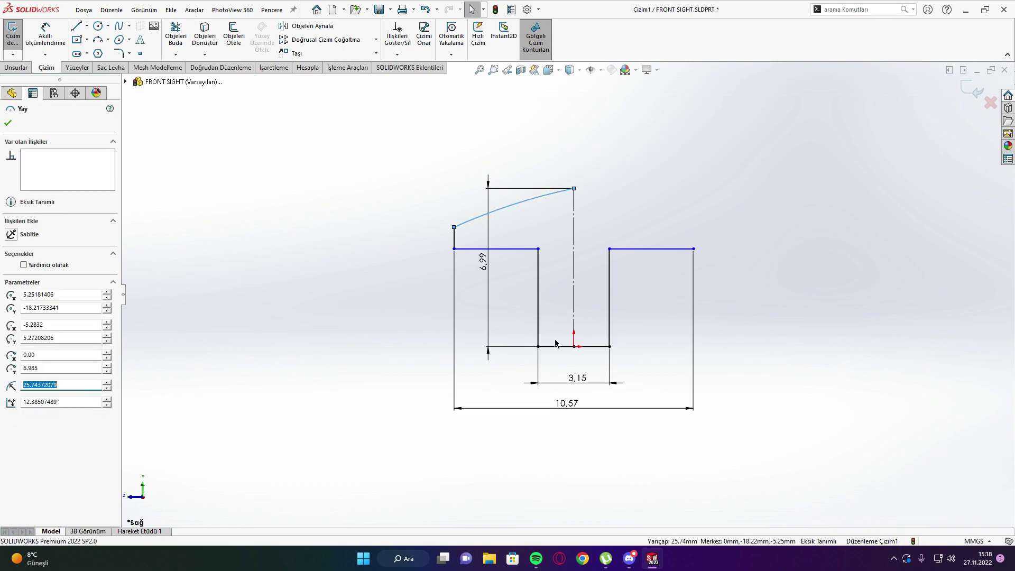
{"action": "scroll", "coordinate": [582, 402], "scroll_direction": "down", "scroll_amount": 5}
{"action": "scroll", "coordinate": [579, 296], "scroll_direction": "up", "scroll_amount": 4}
{"action": "scroll", "coordinate": [566, 233], "scroll_direction": "up", "scroll_amount": 2}
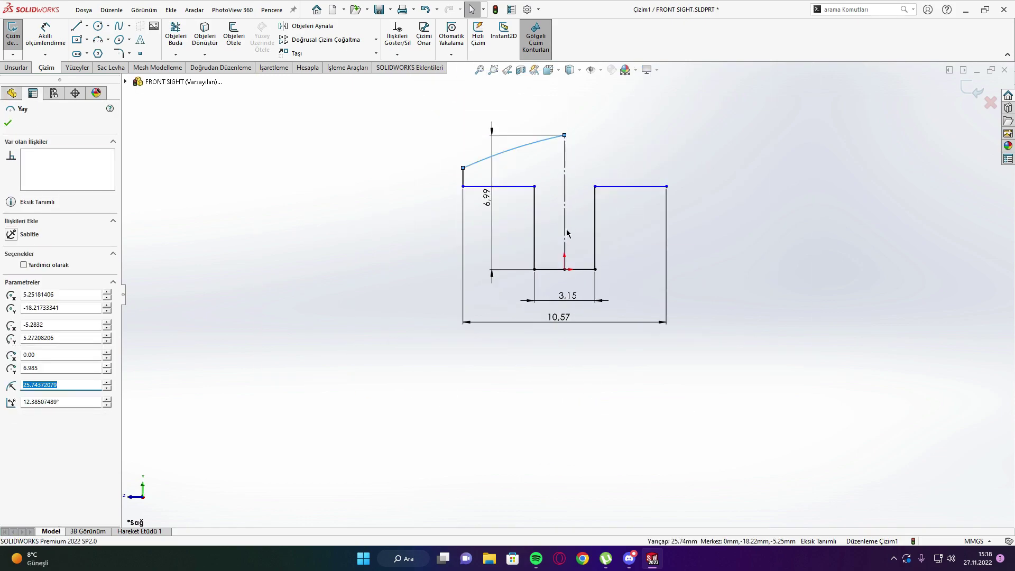
{"action": "scroll", "coordinate": [567, 233], "scroll_direction": "up", "scroll_amount": 2}
{"action": "key", "text": "Escape"}
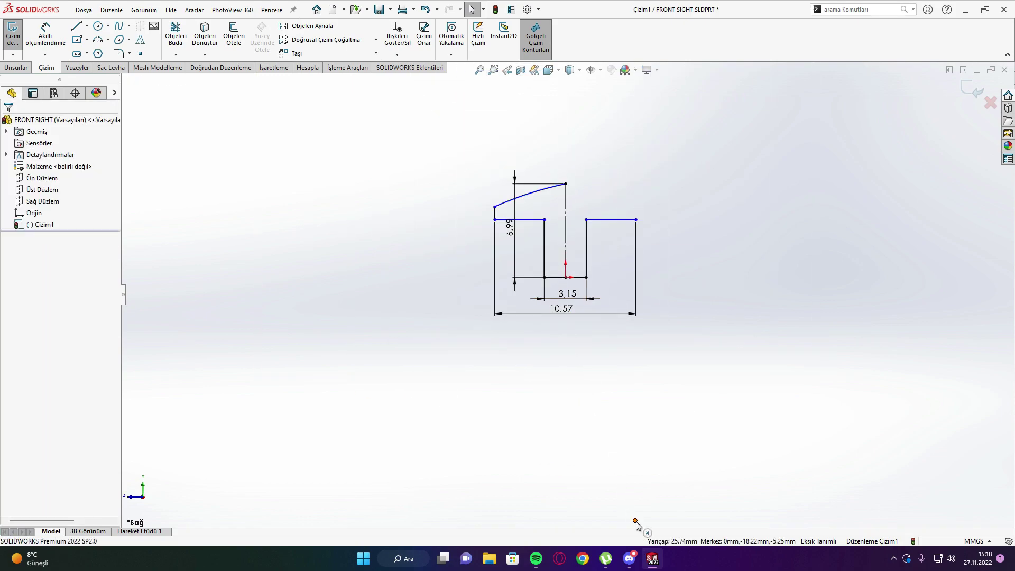
{"action": "left_click", "coordinate": [636, 522]}
{"action": "left_click", "coordinate": [566, 253], "text": "ctrl"}
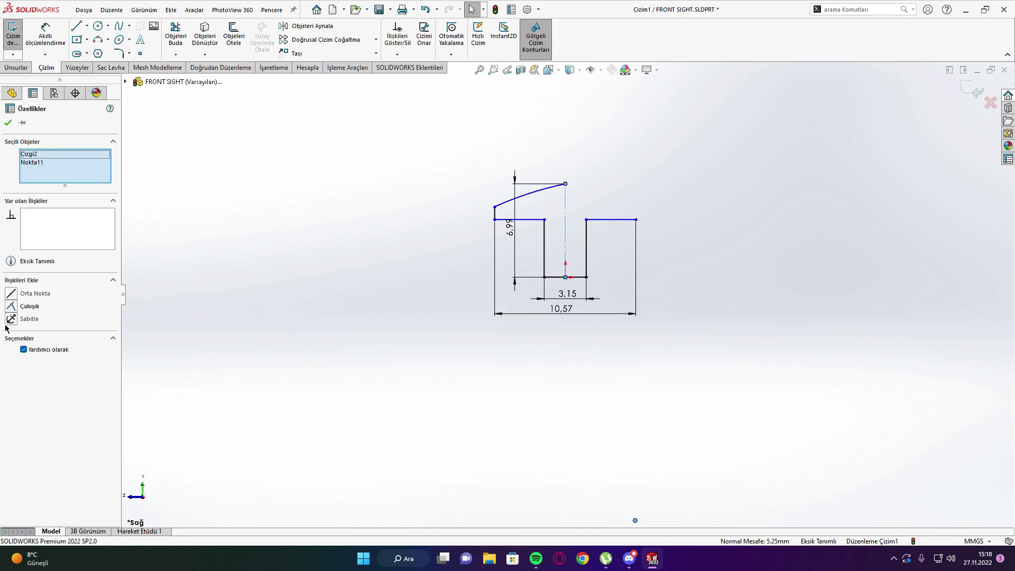
{"action": "left_click", "coordinate": [200, 270]}
{"action": "scroll", "coordinate": [480, 172], "scroll_direction": "down", "scroll_amount": 3}
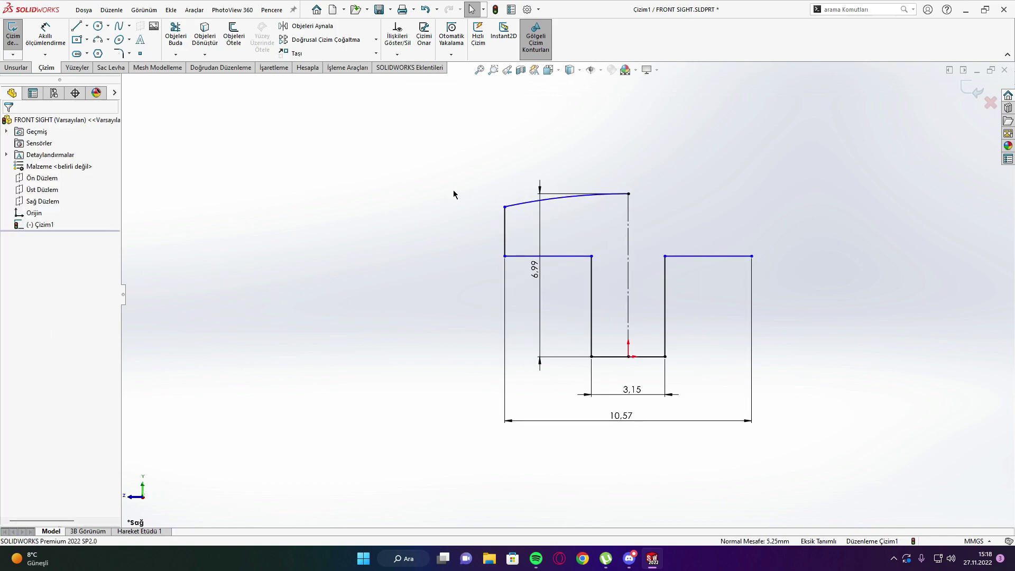
Dimension the top arc's radius to 8.89.
{"action": "key", "text": "d"}
{"action": "left_click", "coordinate": [556, 201]}
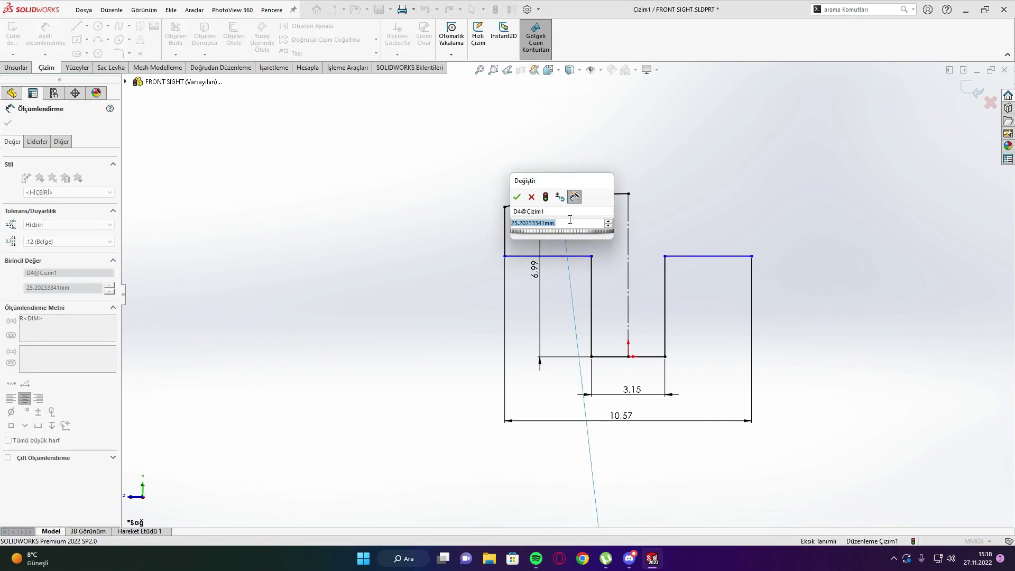
{"action": "type", "text": "8,89"}
{"action": "key", "text": "Return"}
{"action": "key", "text": "Escape"}
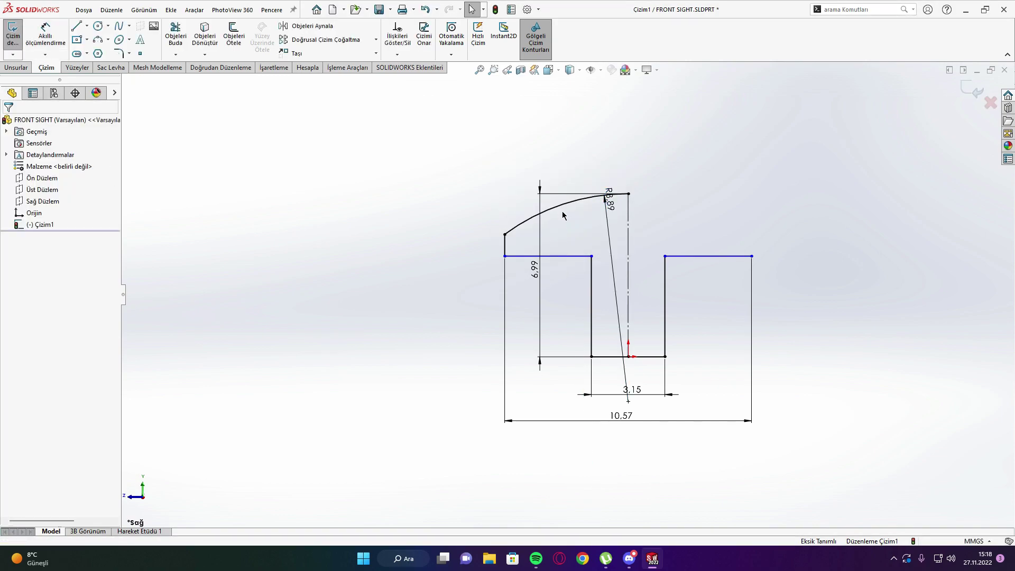
{"action": "scroll", "coordinate": [608, 224], "scroll_direction": "up", "scroll_amount": 2}
{"action": "scroll", "coordinate": [635, 269], "scroll_direction": "down", "scroll_amount": 2}
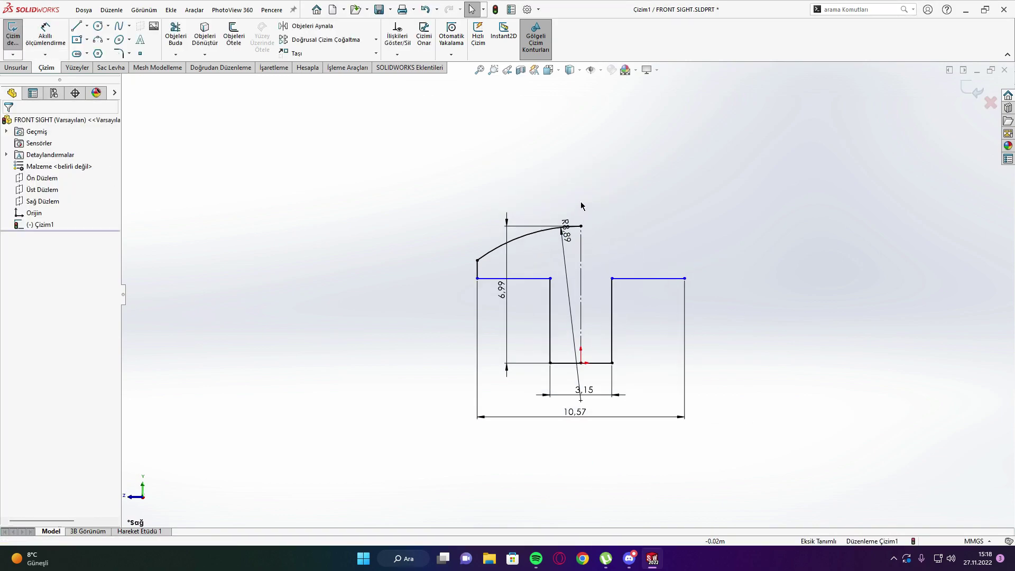
Draw a line from the arc's top end down to the right corner.
{"action": "key", "text": "l"}
{"action": "left_click", "coordinate": [581, 225]}
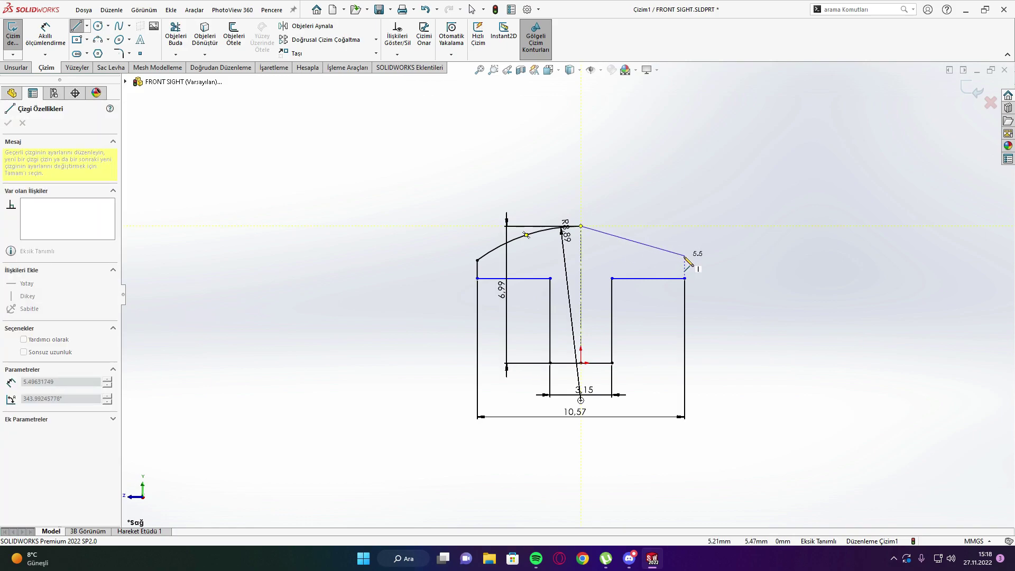
{"action": "left_click", "coordinate": [685, 256]}
{"action": "key", "text": "Escape"}
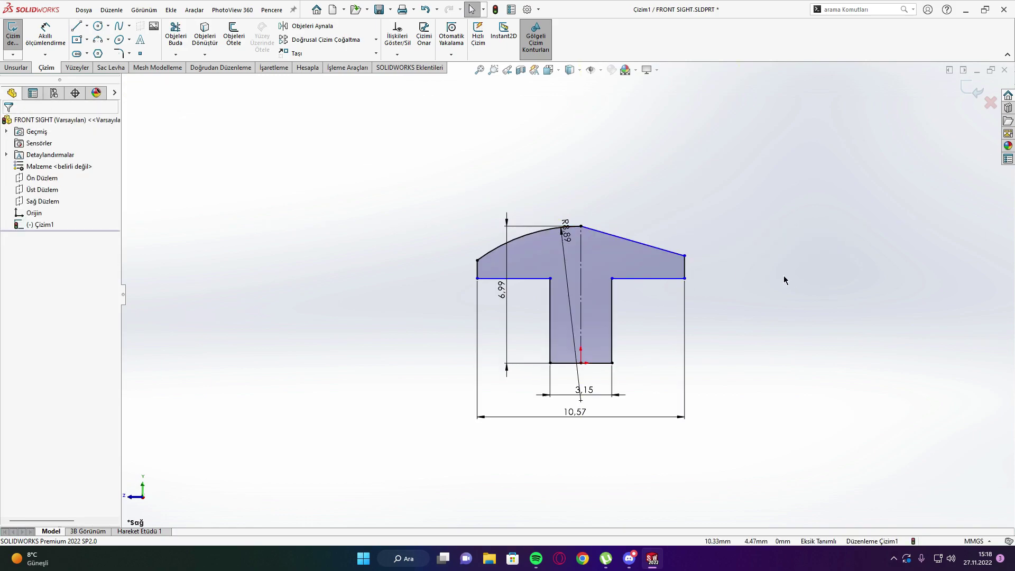
Dimension the sloped top line at 18° from the horizontal.
{"action": "key", "text": "d"}
{"action": "left_click", "coordinate": [664, 249]}
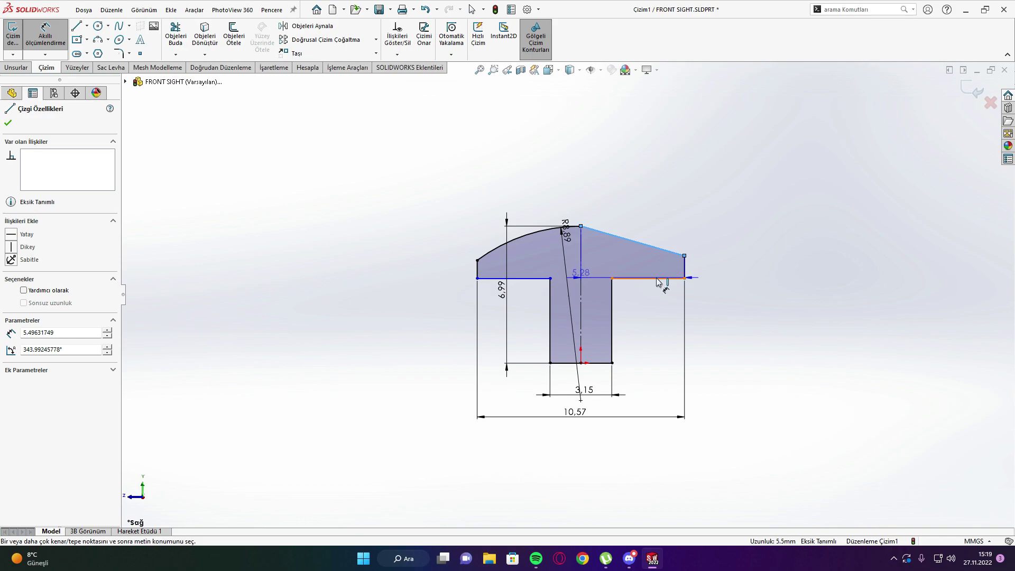
{"action": "left_click", "coordinate": [657, 279]}
{"action": "type", "text": "18"}
{"action": "key", "text": "Return"}
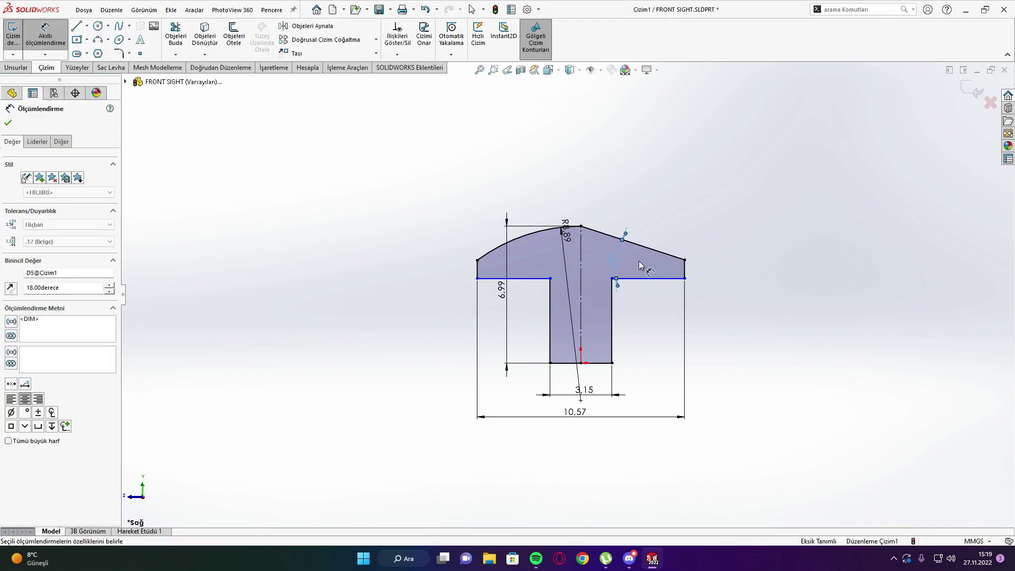
{"action": "key", "text": "Escape"}
{"action": "scroll", "coordinate": [602, 259], "scroll_direction": "down", "scroll_amount": 5}
{"action": "scroll", "coordinate": [545, 289], "scroll_direction": "up", "scroll_amount": 7}
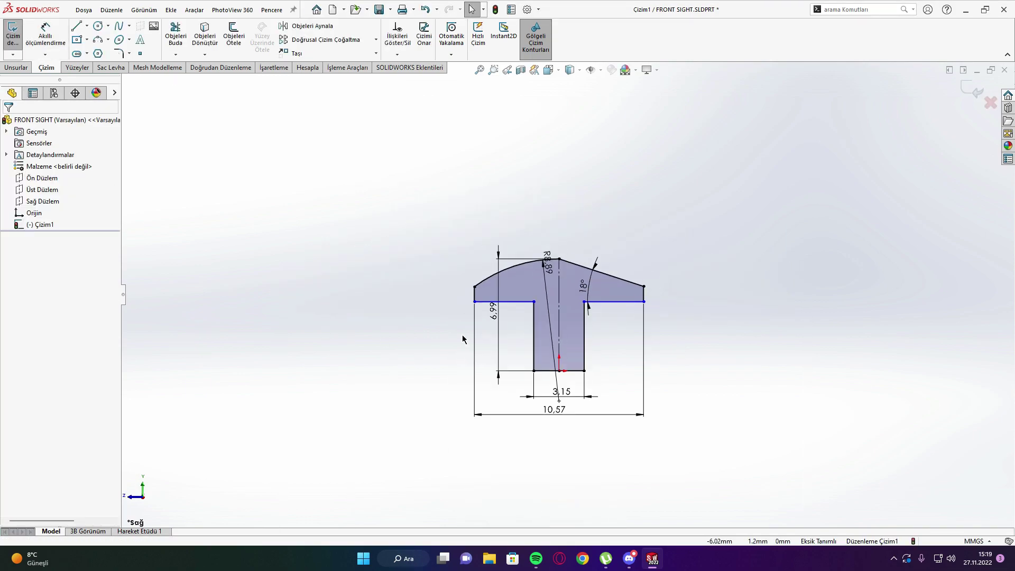
{"action": "scroll", "coordinate": [648, 333], "scroll_direction": "down", "scroll_amount": 4}
{"action": "key", "text": "d"}
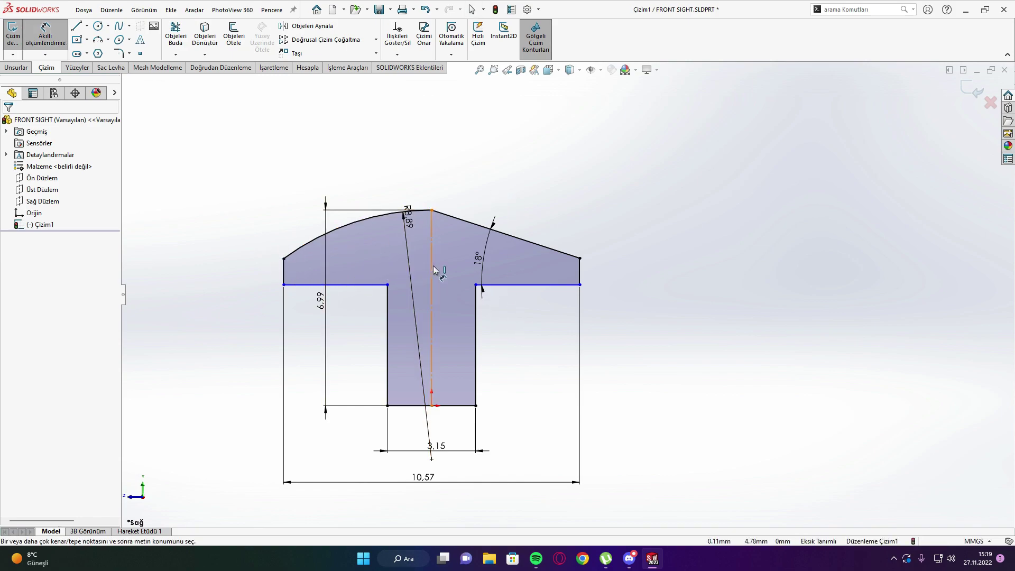
Draw a three-point arc under the left overhang, its centre on the centreline.
{"action": "key", "text": "l"}
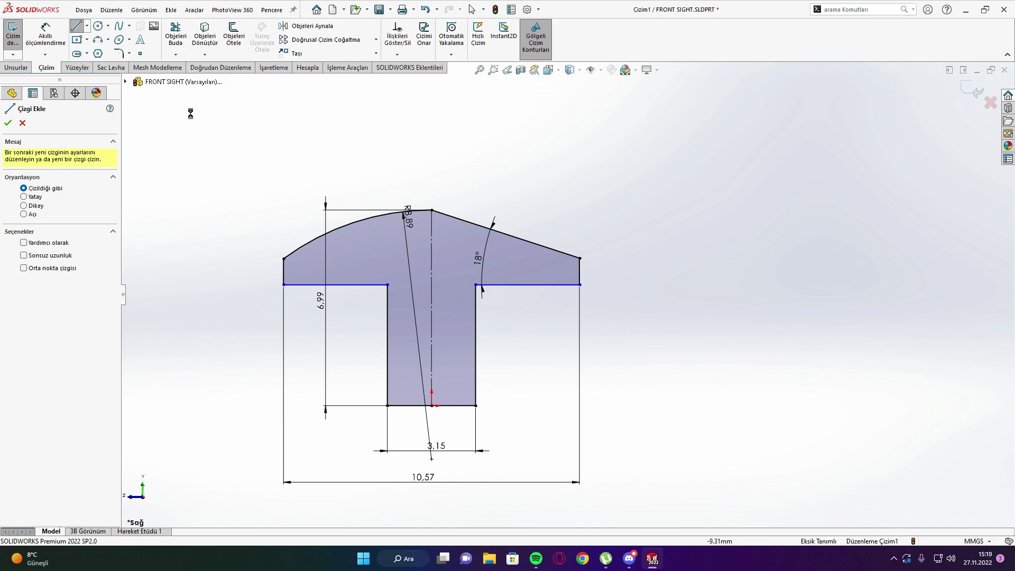
{"action": "key", "text": "a"}
{"action": "left_click", "coordinate": [351, 285]}
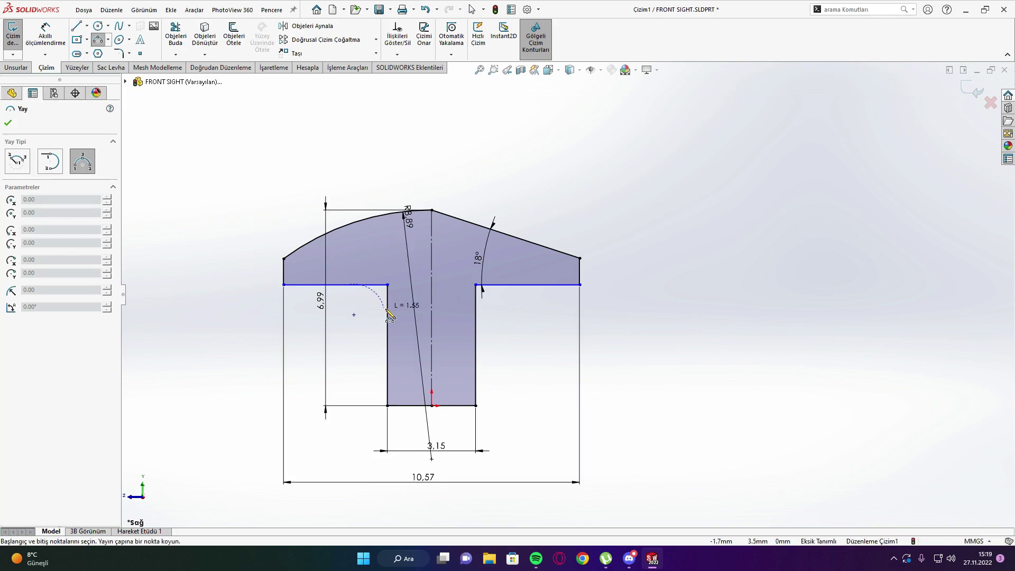
{"action": "left_click", "coordinate": [388, 311]}
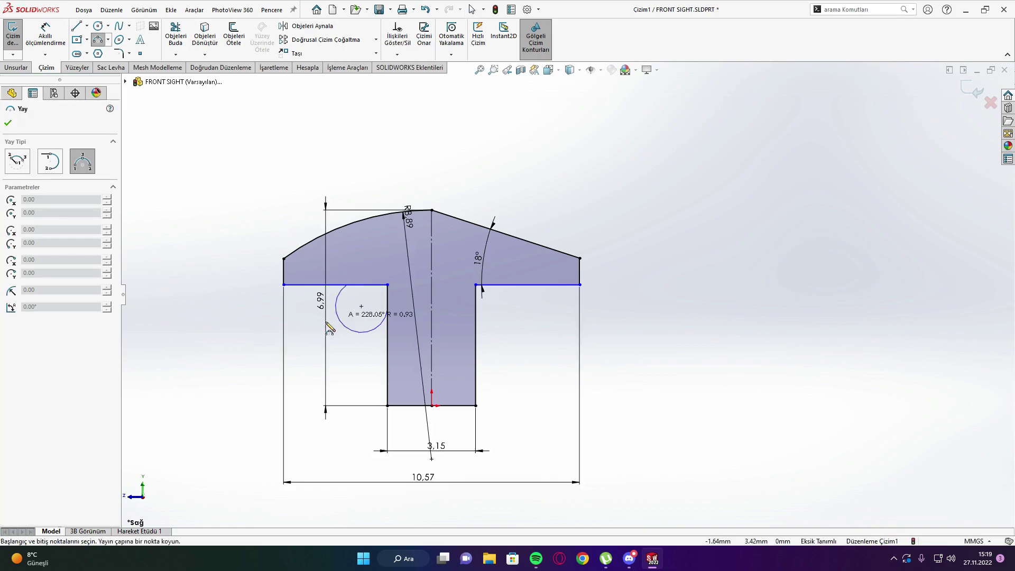
{"action": "left_click", "coordinate": [367, 306]}
{"action": "key", "text": "Escape"}
{"action": "left_click_drag", "start_coordinate": [387, 311], "coordinate": [385, 328]}
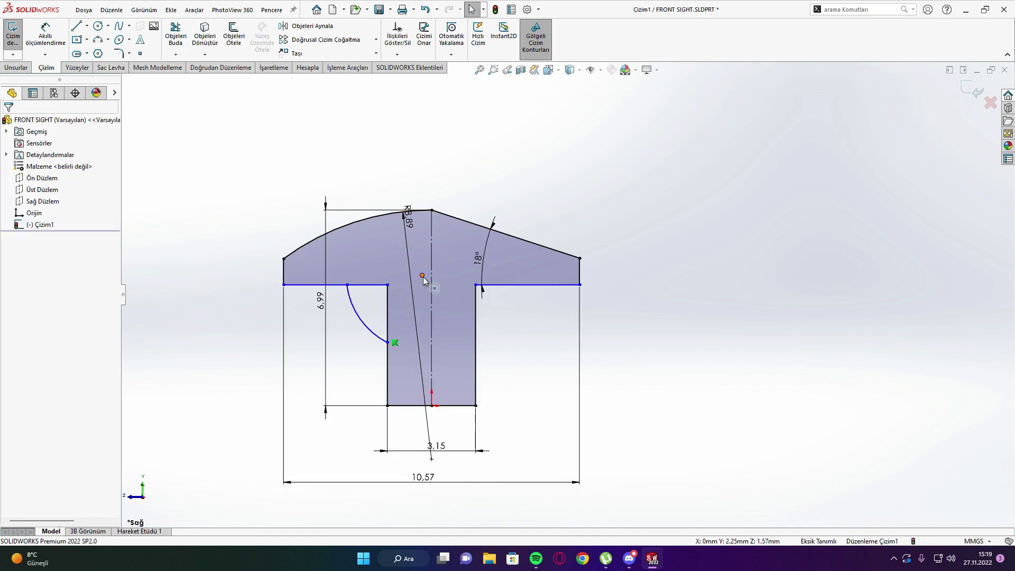
{"action": "left_click", "coordinate": [432, 327], "text": "ctrl"}
{"action": "left_click", "coordinate": [14, 311]}
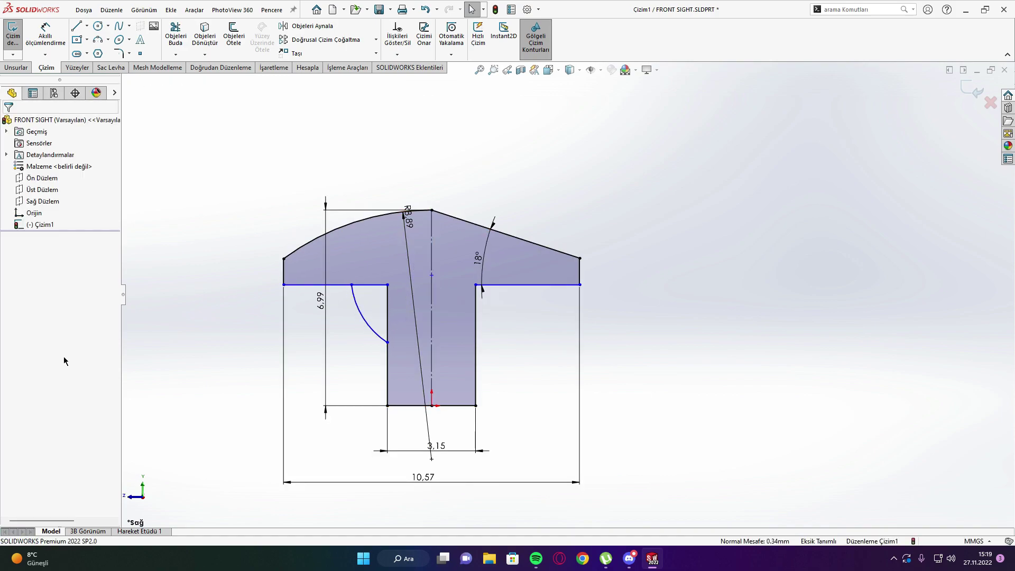
Dimension the arc centre's distance as 2.2098 (2.21).
{"action": "right_click", "coordinate": [72, 223]}
{"action": "left_click", "coordinate": [217, 296]}
{"action": "key", "text": "d"}
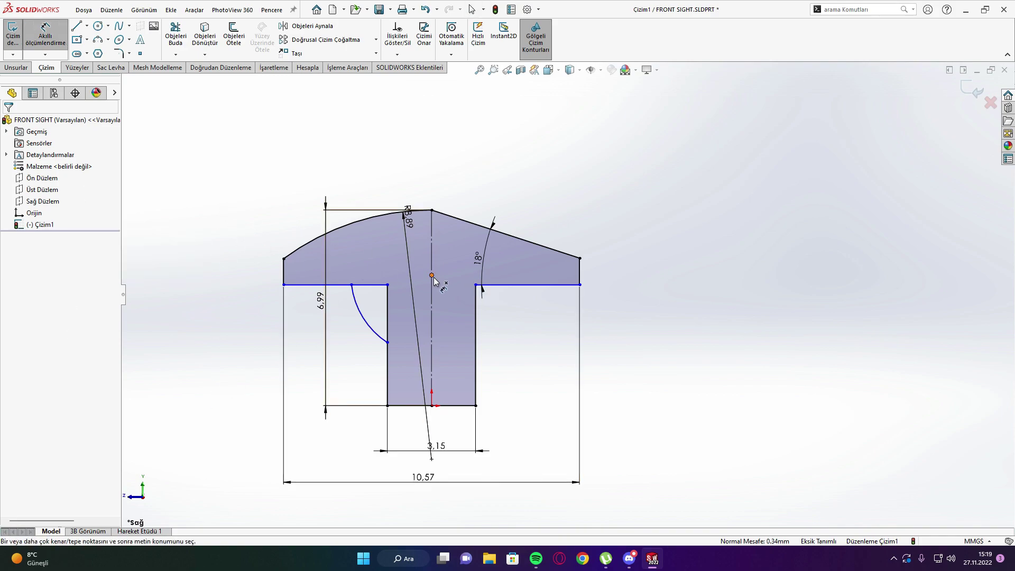
{"action": "left_click", "coordinate": [433, 276]}
{"action": "left_click", "coordinate": [370, 285]}
{"action": "left_click", "coordinate": [407, 279]}
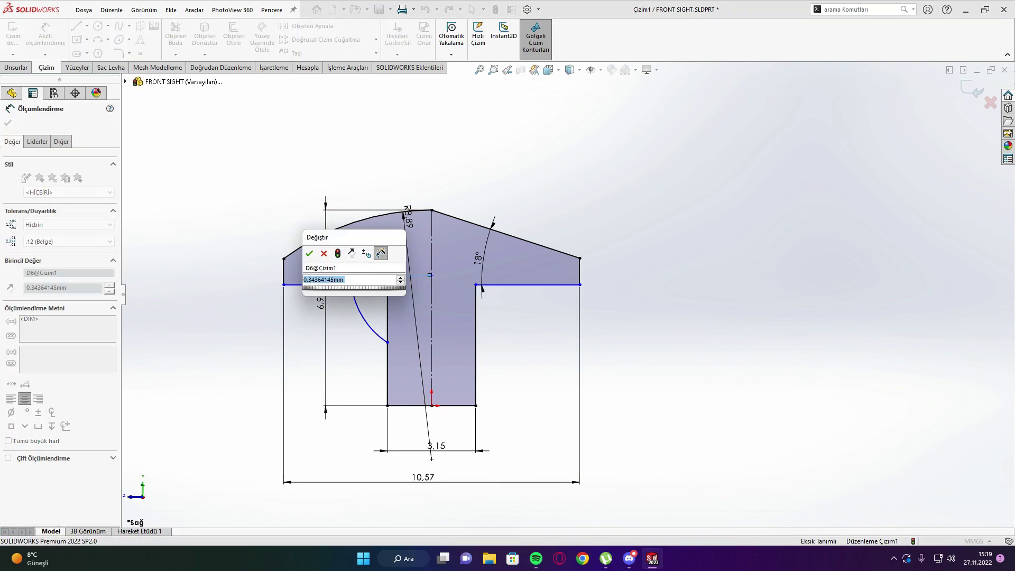
{"action": "type", "text": "2,2098"}
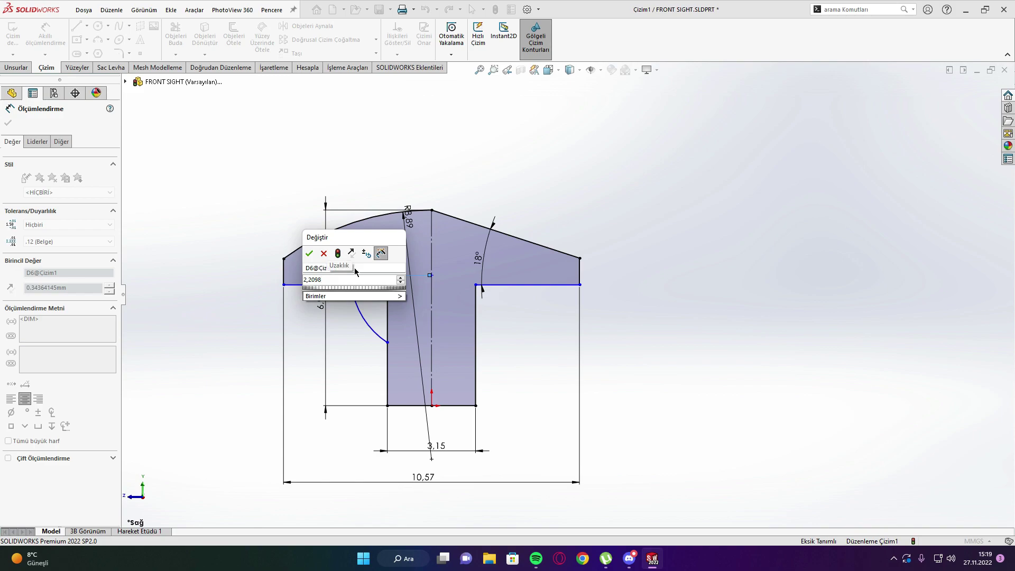
{"action": "key", "text": "Return"}
{"action": "key", "text": "Escape"}
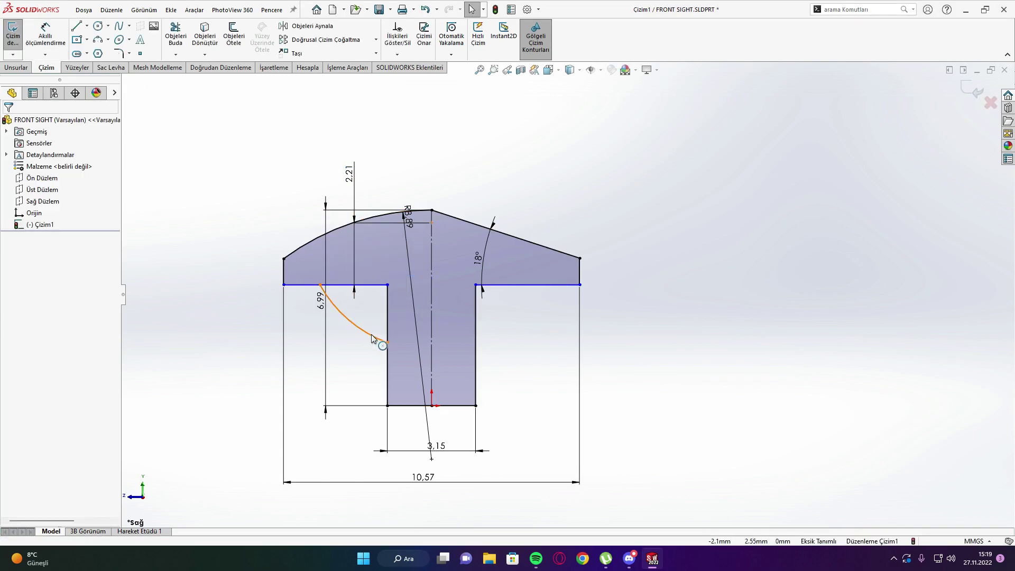
Mirror the lower-left arc to the right side about the centreline.
{"action": "left_click", "coordinate": [373, 338]}
{"action": "left_click", "coordinate": [432, 295], "text": "ctrl"}
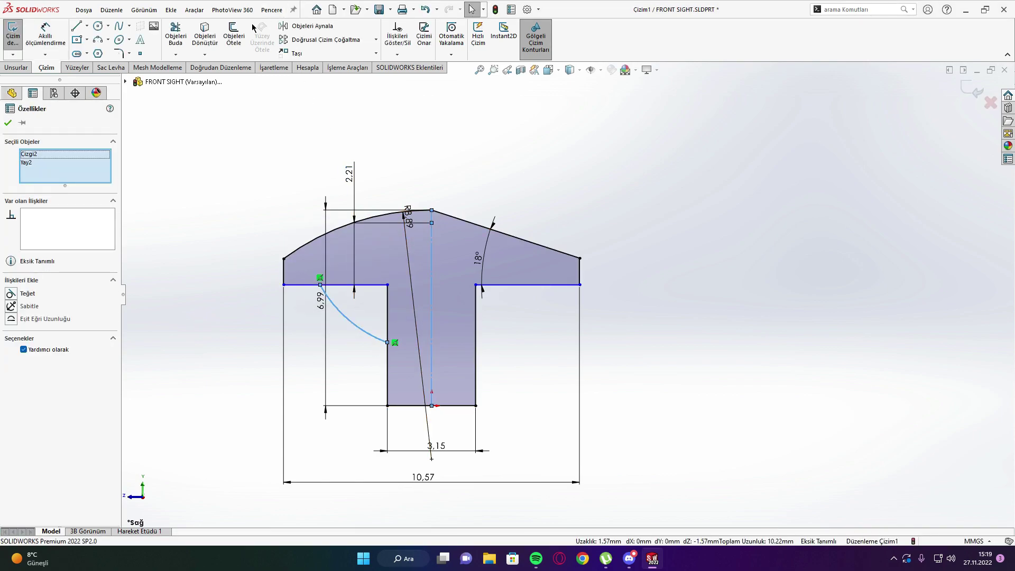
{"action": "left_click", "coordinate": [342, 29]}
Draw a horizontal line across the stem's top between its left and right corners.
{"action": "scroll", "coordinate": [470, 270], "scroll_direction": "down", "scroll_amount": 1}
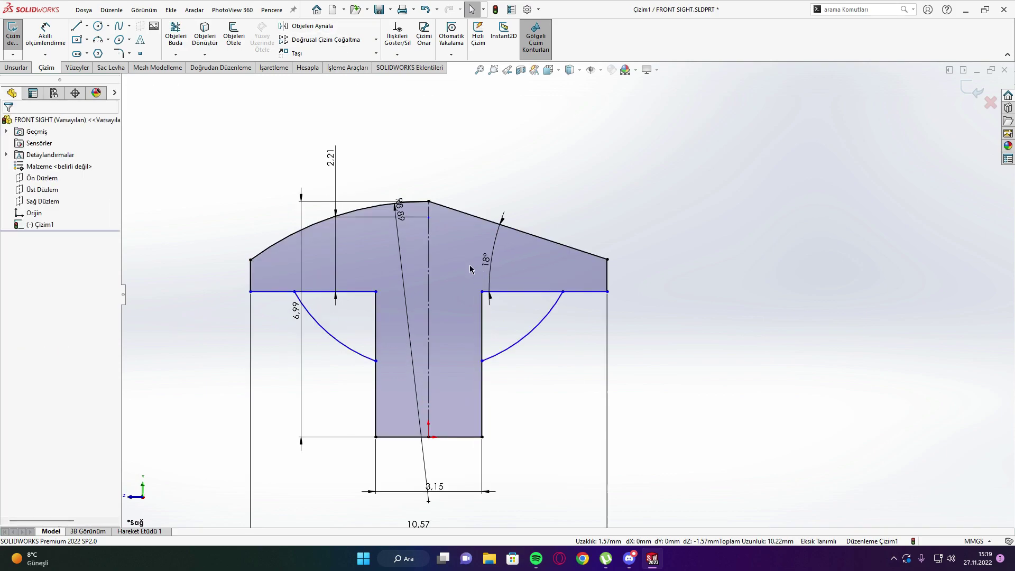
{"action": "scroll", "coordinate": [472, 270], "scroll_direction": "down", "scroll_amount": 1}
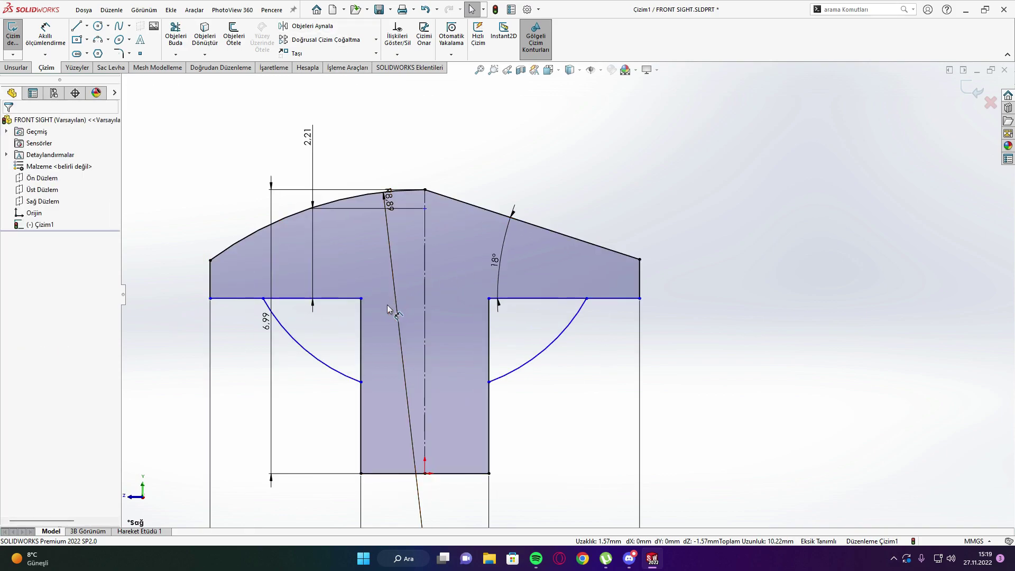
{"action": "key", "text": "l"}
{"action": "left_click", "coordinate": [361, 298]}
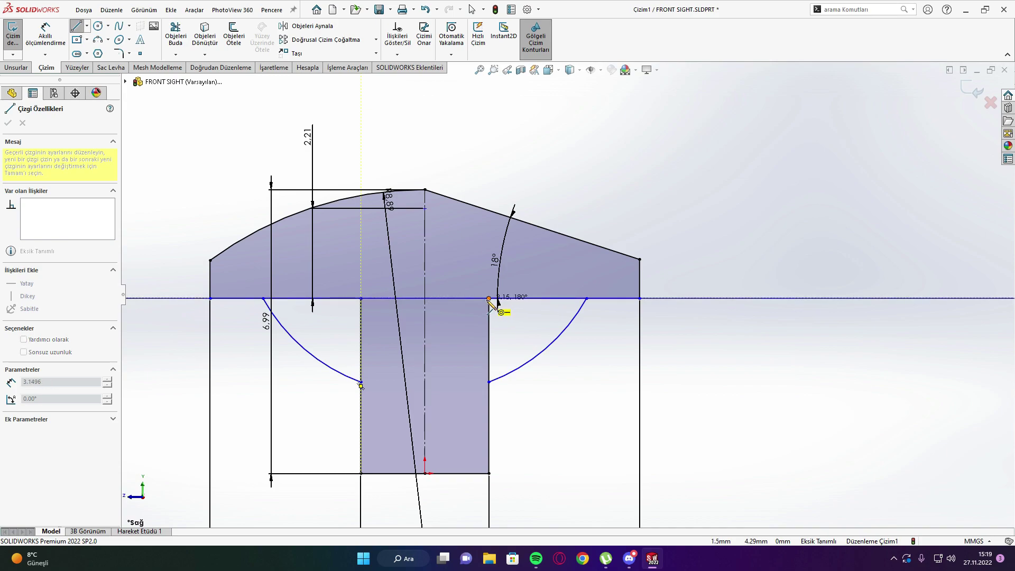
{"action": "left_click", "coordinate": [488, 299]}
{"action": "key", "text": "Escape"}
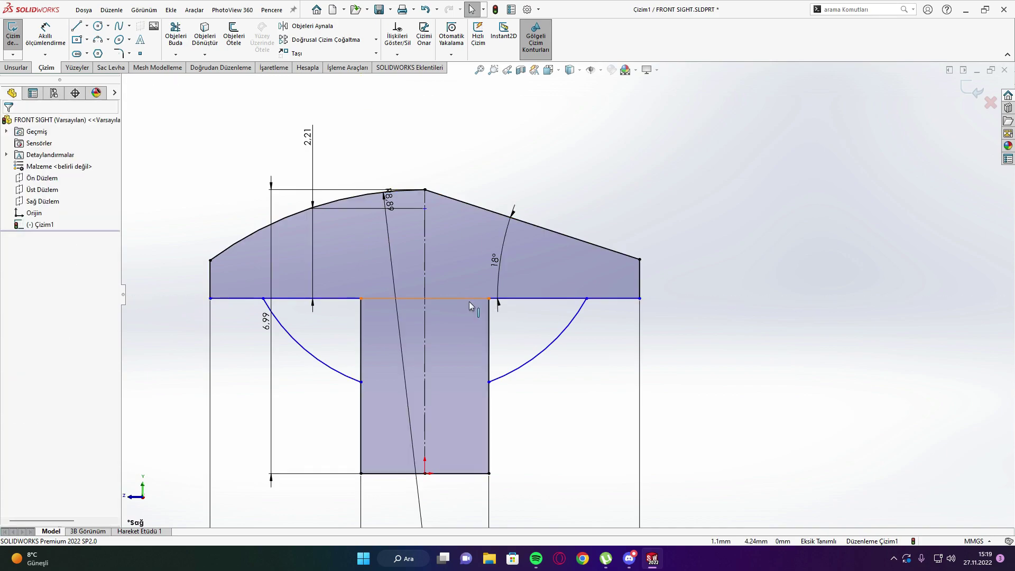
Trim away the stem's right edge above the arc.
{"action": "key", "text": "t"}
{"action": "left_click", "coordinate": [487, 333]}
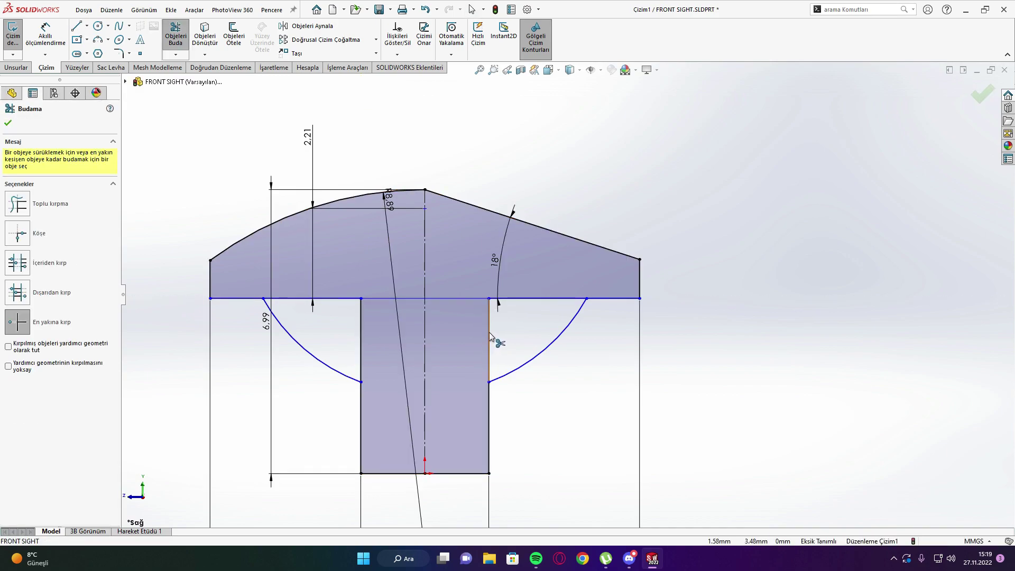
{"action": "key", "text": "z"}
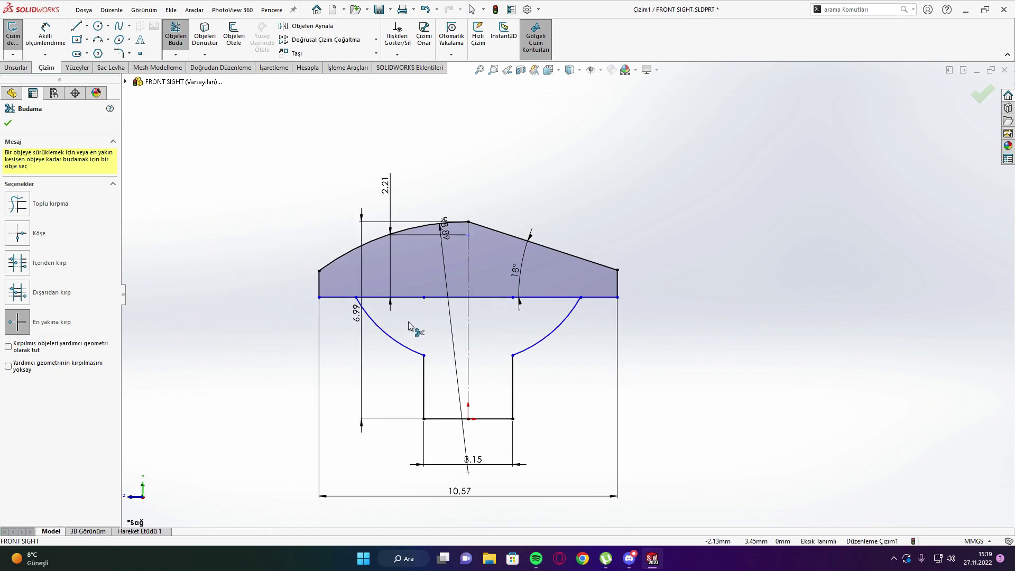
{"action": "key", "text": "Escape"}
{"action": "key", "text": "z"}
Delete the horizontal line's left piece along with its 2.21 dimension.
{"action": "key", "text": "d"}
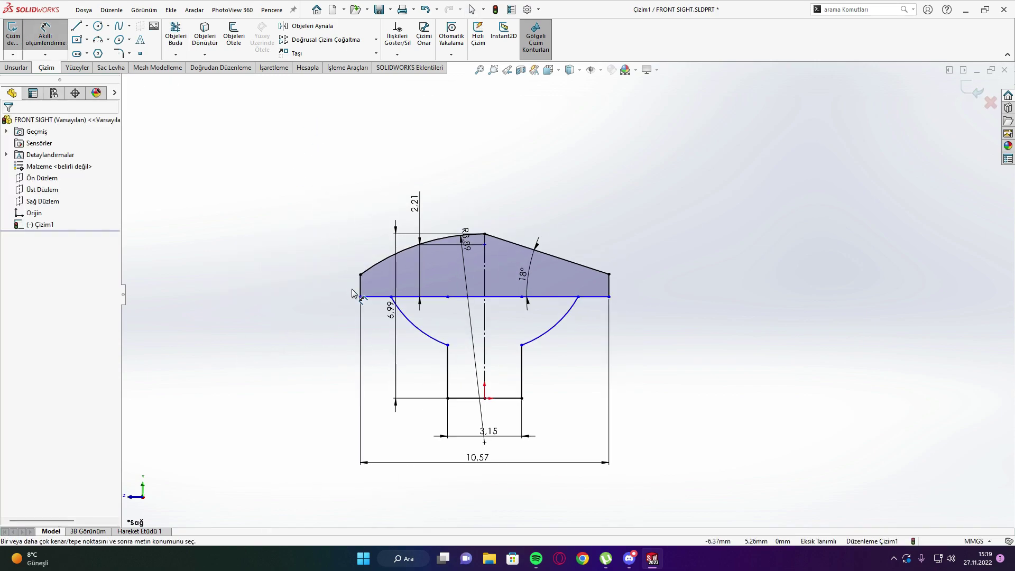
{"action": "left_click", "coordinate": [423, 303]}
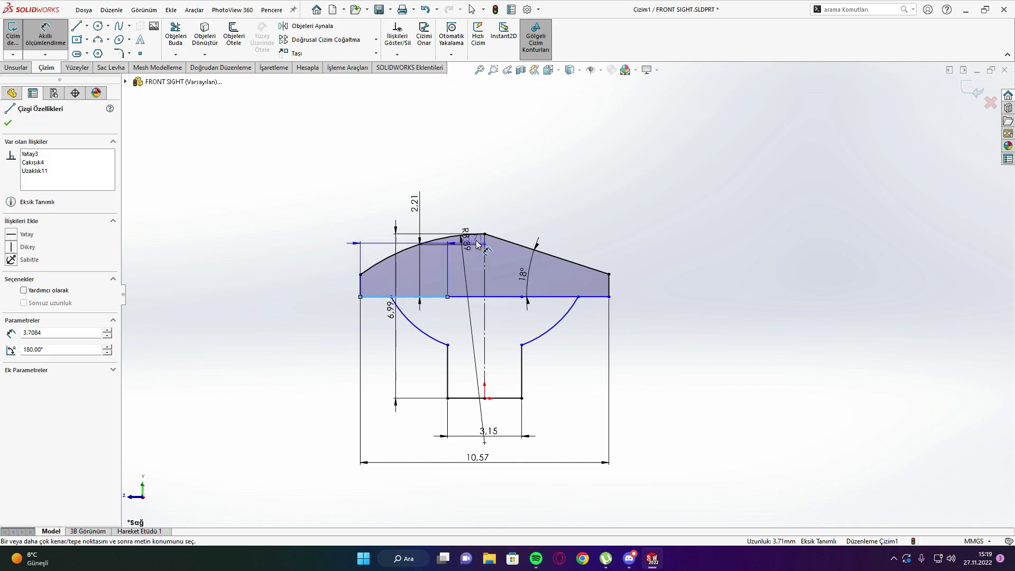
{"action": "key", "text": "Escape"}
{"action": "key", "text": "Escape"}
{"action": "left_click", "coordinate": [433, 302]}
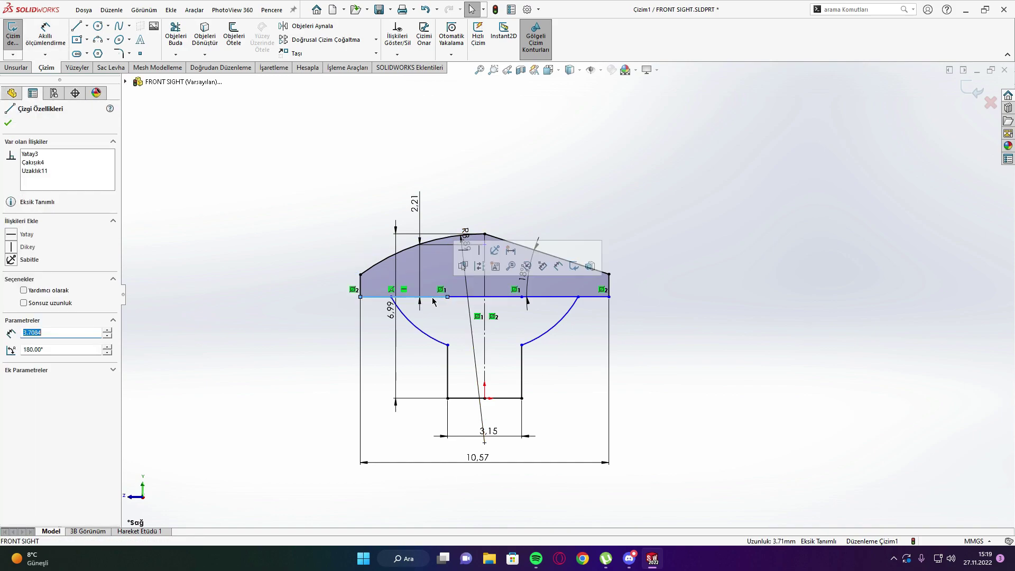
{"action": "key", "text": "Delete"}
{"action": "left_click", "coordinate": [468, 287]}
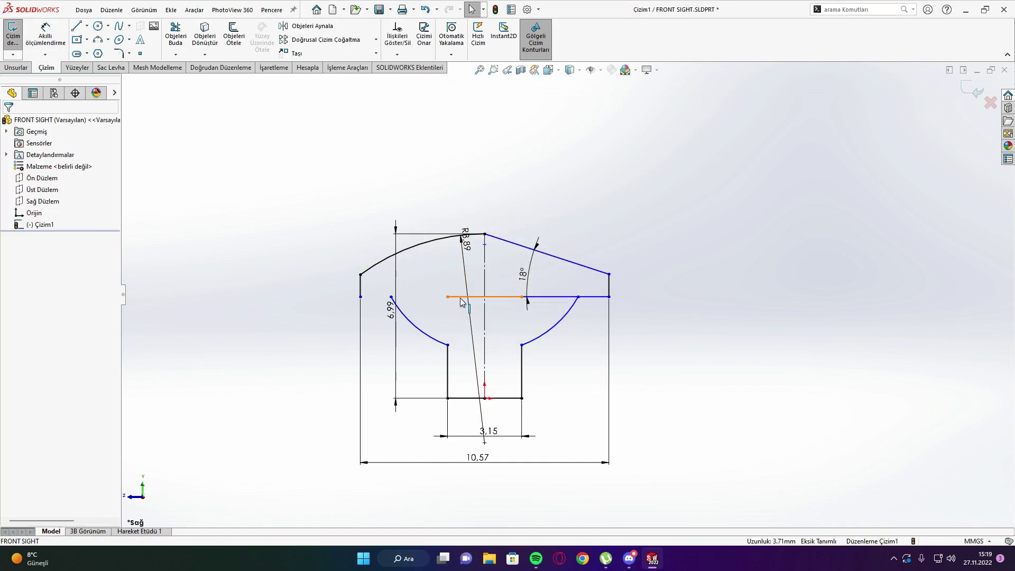
Delete the middle and right horizontal line pieces, along with the old 18° angle.
{"action": "left_click", "coordinate": [460, 298]}
{"action": "key", "text": "Delete"}
{"action": "left_click", "coordinate": [543, 297]}
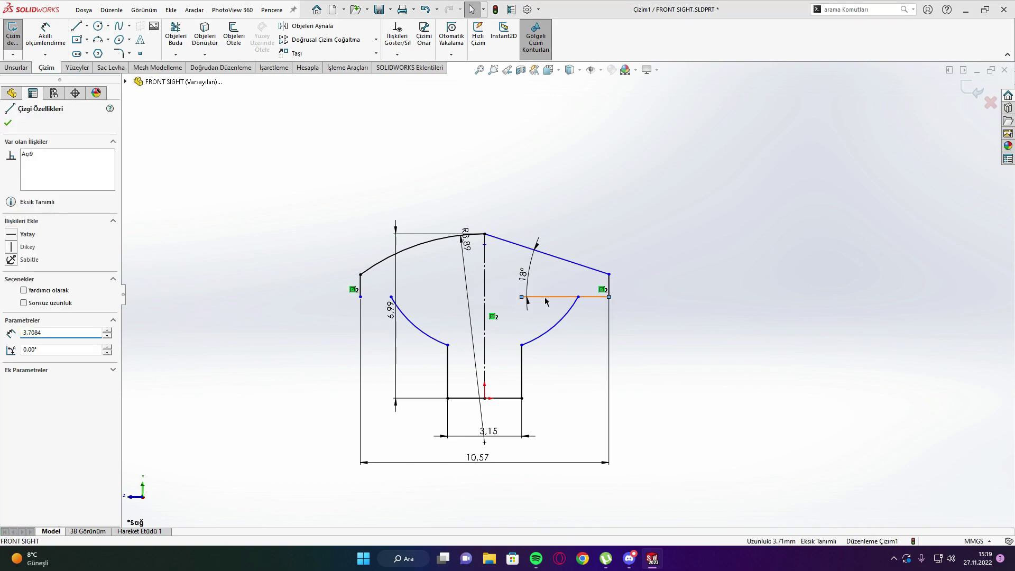
{"action": "key", "text": "Delete"}
{"action": "left_click", "coordinate": [468, 287]}
Draw one horizontal line spanning the profile from its left edge to its right edge.
{"action": "key", "text": "l"}
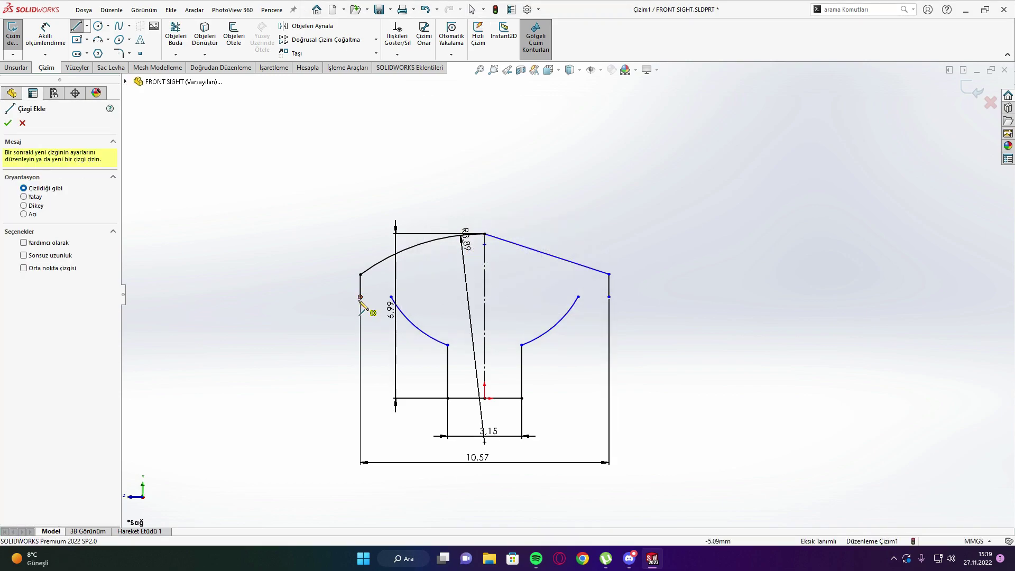
{"action": "left_click", "coordinate": [360, 297]}
{"action": "left_click", "coordinate": [609, 297]}
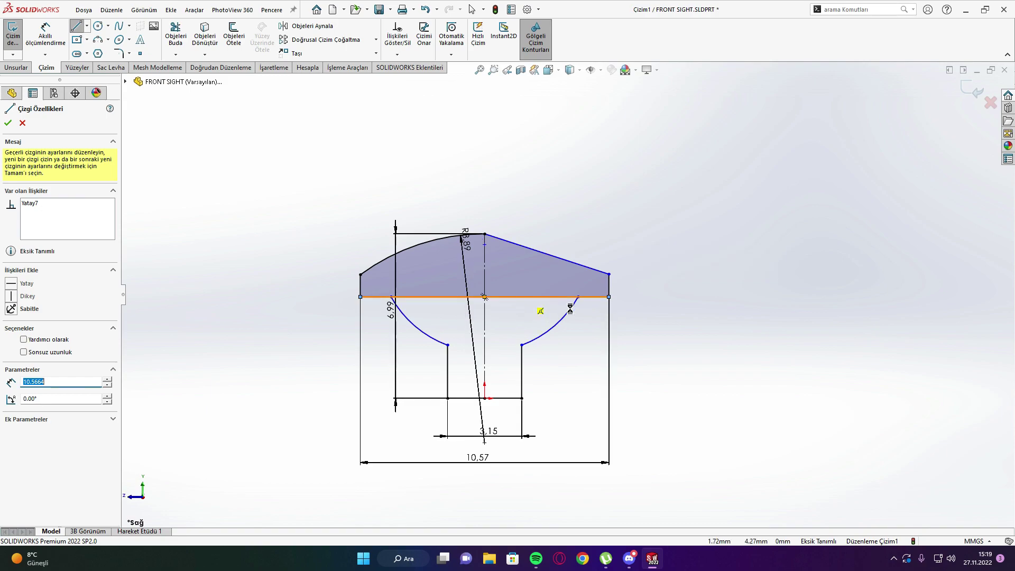
{"action": "key", "text": "Escape"}
{"action": "scroll", "coordinate": [581, 296], "scroll_direction": "up", "scroll_amount": 1}
{"action": "scroll", "coordinate": [465, 312], "scroll_direction": "down", "scroll_amount": 4}
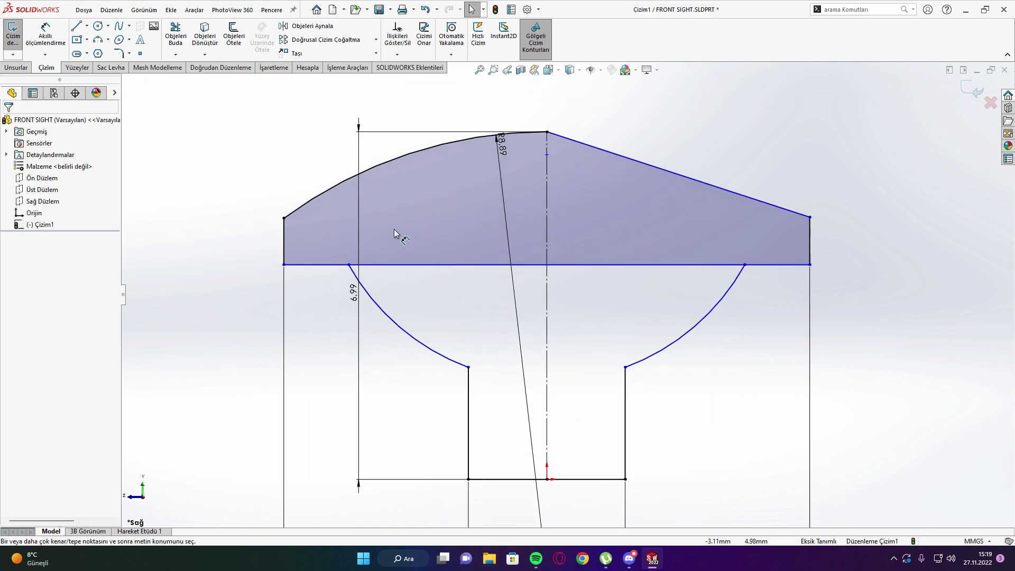
Add a length dimension to the new full-width line, accepting the overdefine warning.
{"action": "key", "text": "d"}
{"action": "left_click", "coordinate": [417, 264]}
{"action": "left_click", "coordinate": [427, 244]}
{"action": "key", "text": "Return"}
{"action": "scroll", "coordinate": [568, 294], "scroll_direction": "up", "scroll_amount": 4}
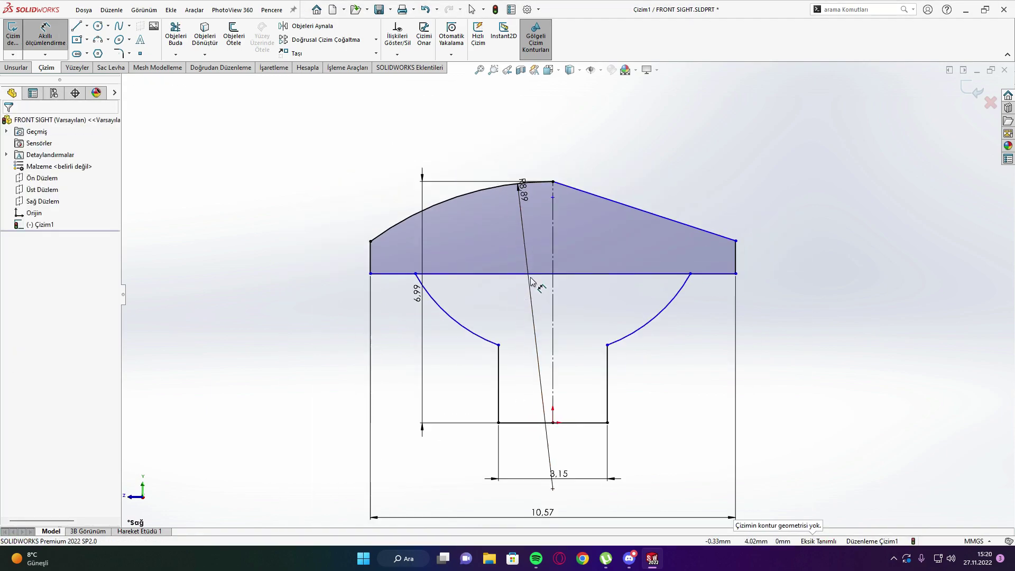
{"action": "scroll", "coordinate": [567, 294], "scroll_direction": "up", "scroll_amount": 2}
{"action": "key", "text": "Escape"}
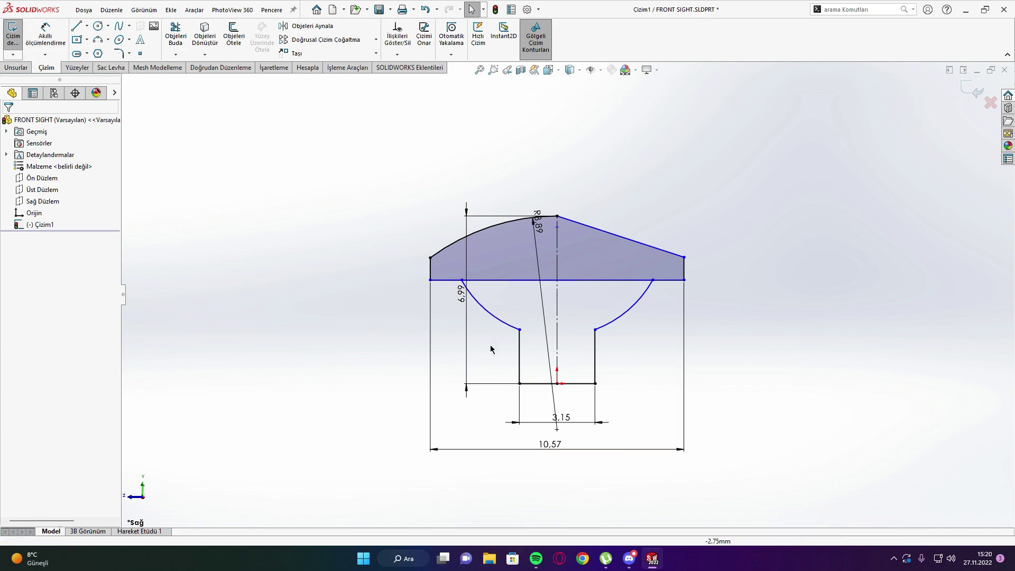
Set the left arc radius to 3.81, then select the baseline and the arc endpoint.
{"action": "key", "text": "d"}
{"action": "left_click", "coordinate": [488, 313]}
{"action": "left_click", "coordinate": [500, 304]}
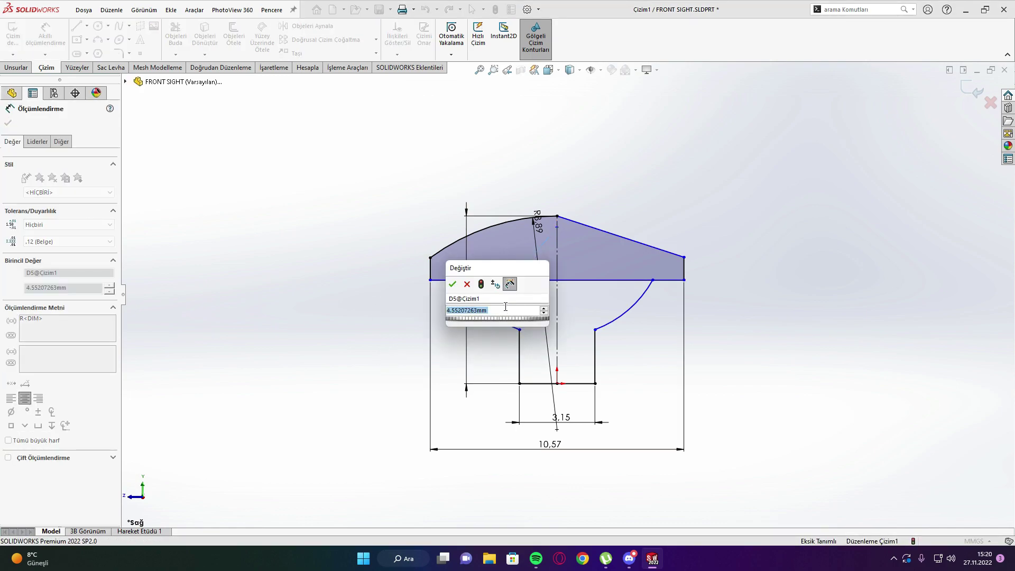
{"action": "type", "text": "3"}
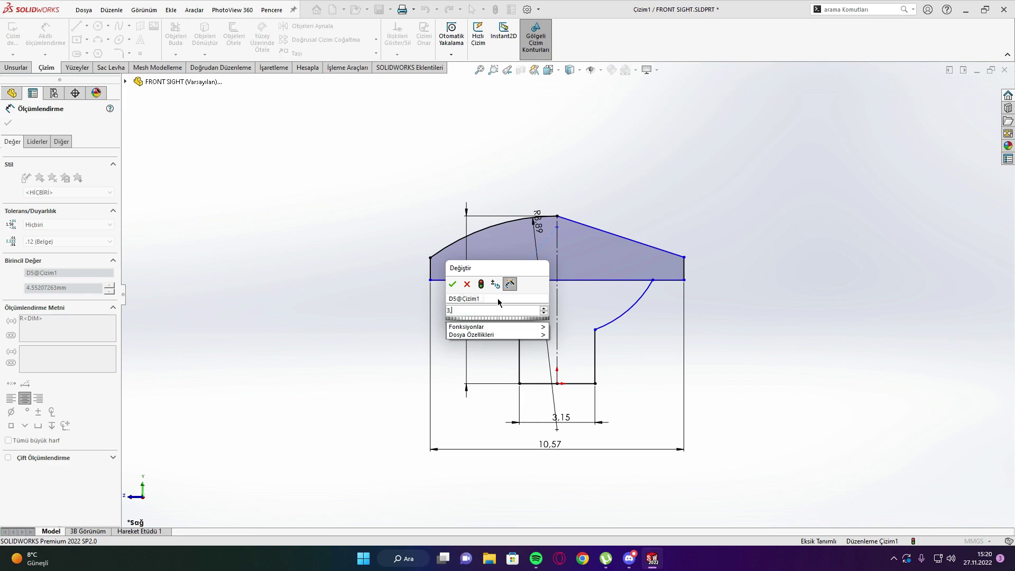
{"action": "type", "text": ",8100"}
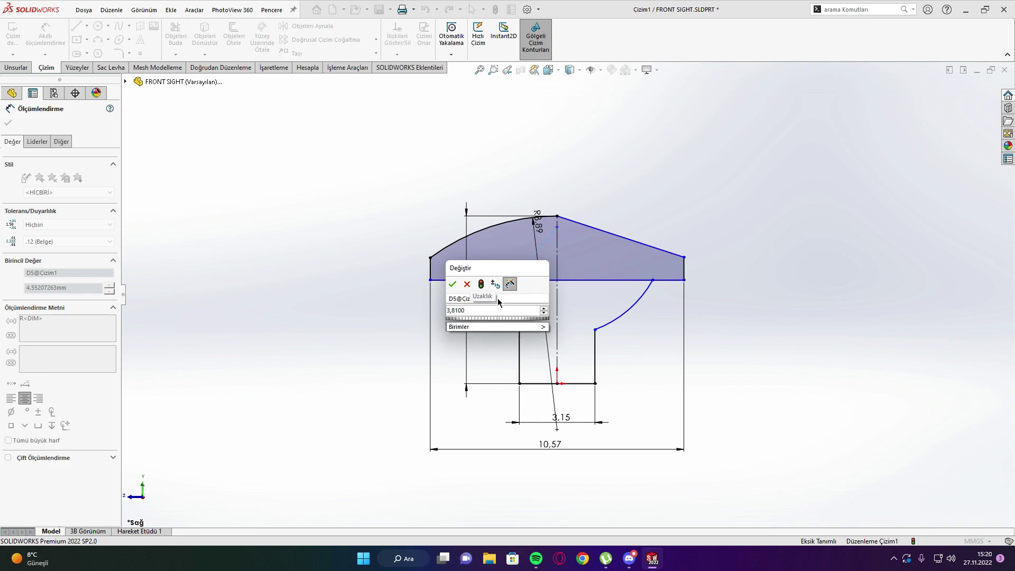
{"action": "key", "text": "Return"}
{"action": "key", "text": "Escape"}
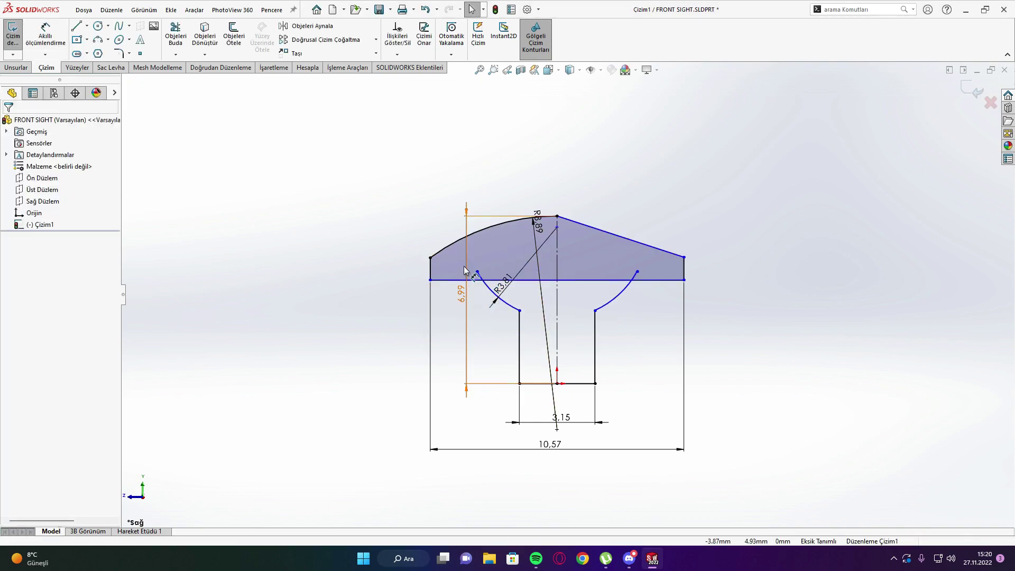
{"action": "left_click", "coordinate": [599, 279]}
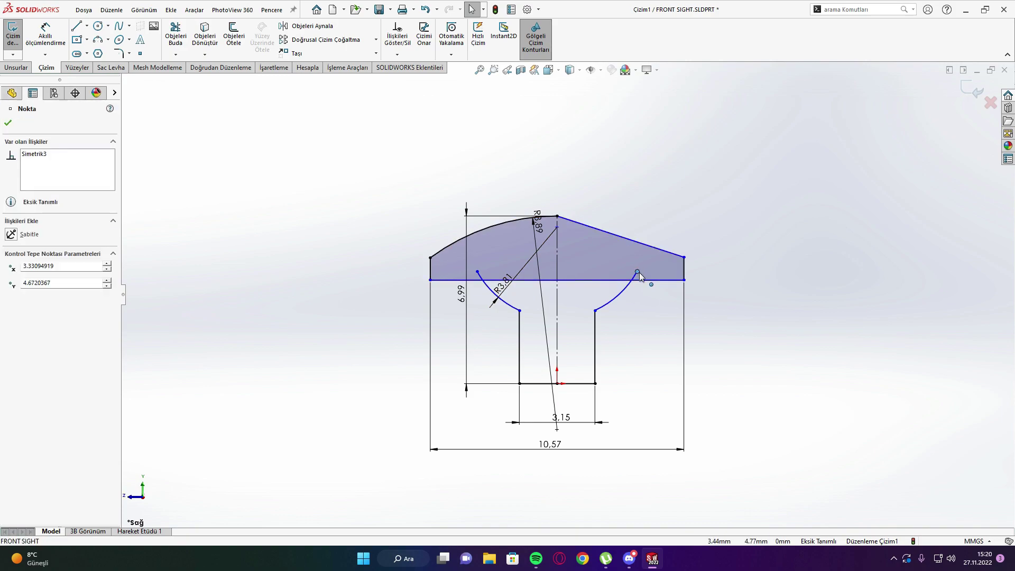
{"action": "left_click", "coordinate": [494, 298], "text": "ctrl"}
Make the arc endpoint coincident with the horizontal baseline.
{"action": "left_click", "coordinate": [11, 306]}
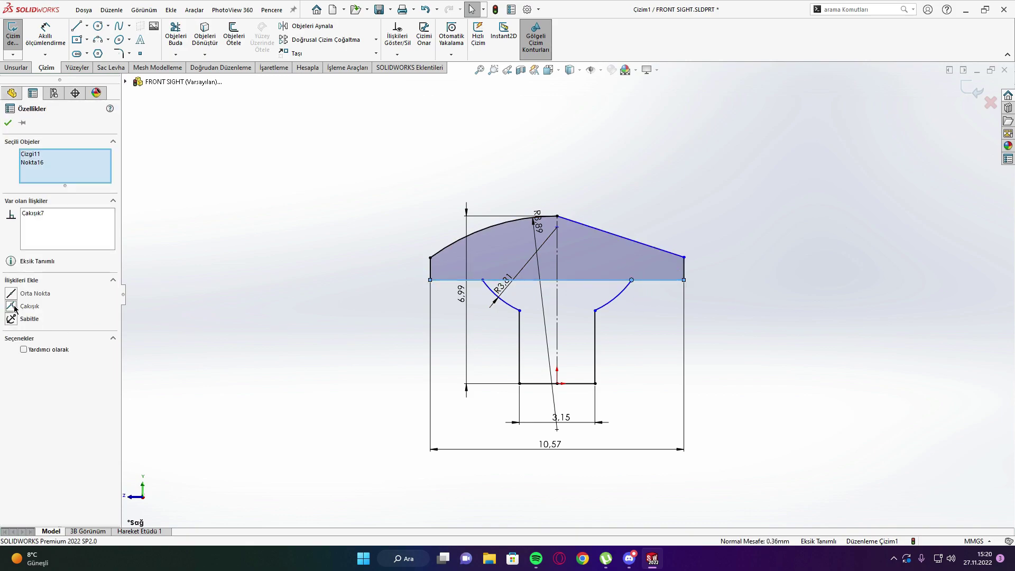
{"action": "left_click", "coordinate": [236, 317]}
{"action": "scroll", "coordinate": [624, 302], "scroll_direction": "down", "scroll_amount": 1}
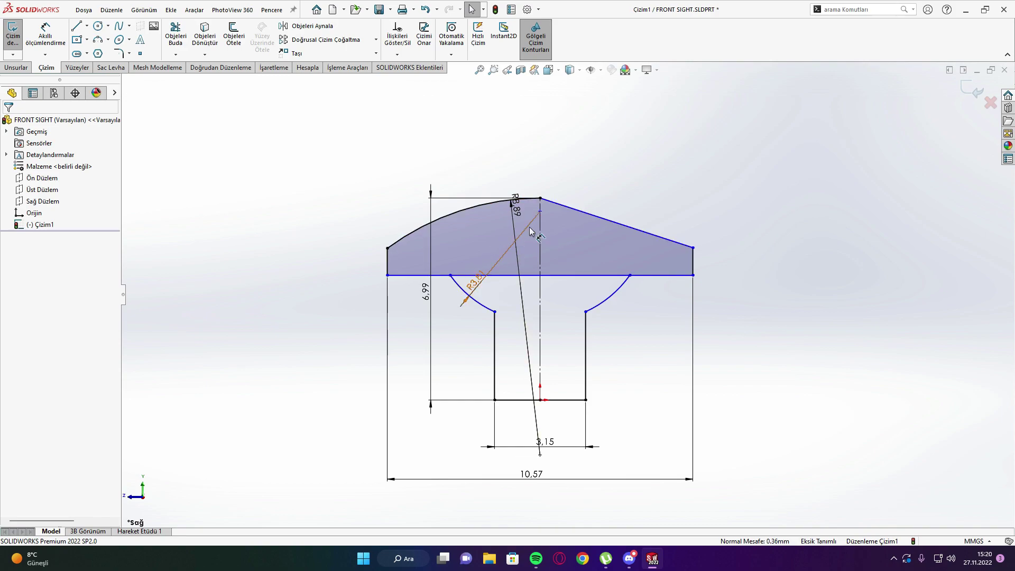
Dimension the centreline point under the apex 2.21 above the baseline.
{"action": "right_click_drag", "start_coordinate": [532, 204], "coordinate": [340, 125]}
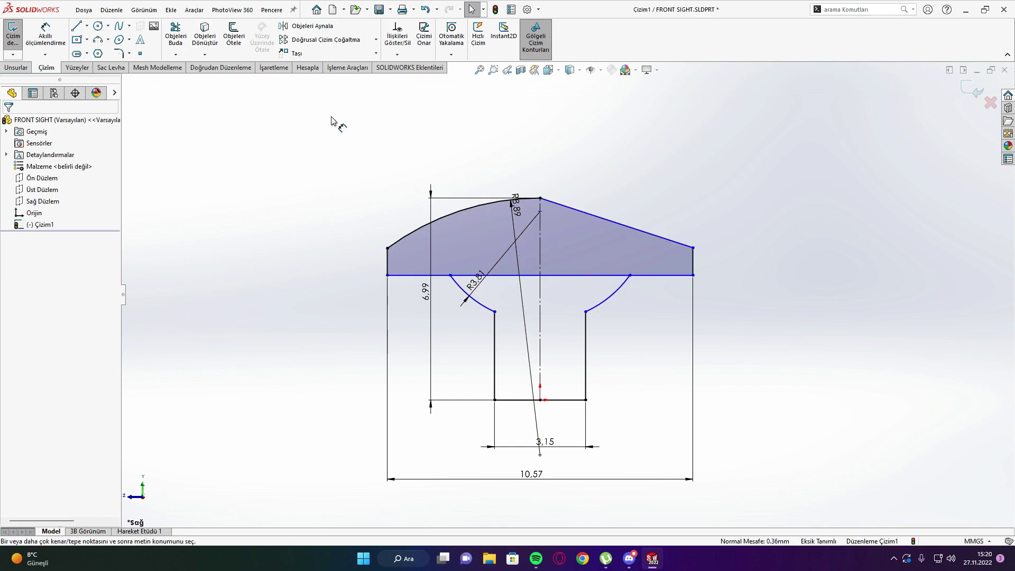
{"action": "left_click", "coordinate": [539, 211]}
{"action": "left_click", "coordinate": [542, 276]}
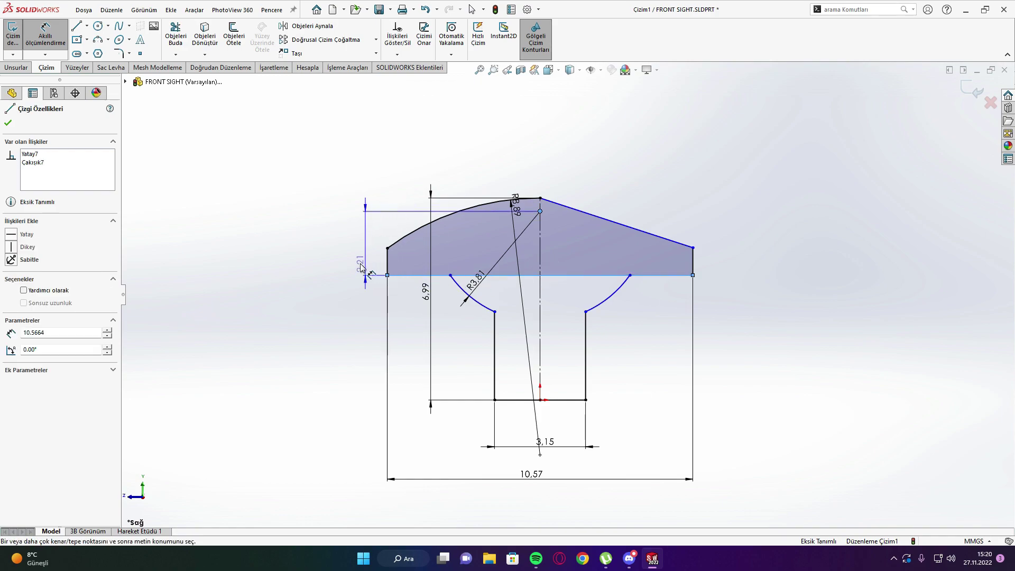
{"action": "left_click", "coordinate": [364, 267]}
{"action": "key", "text": "Return"}
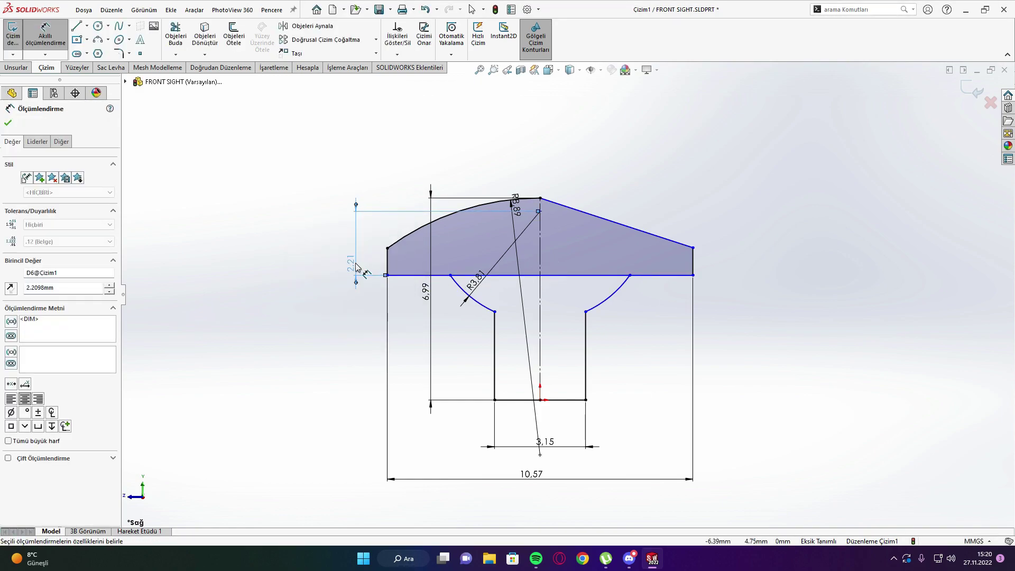
{"action": "key", "text": "Escape"}
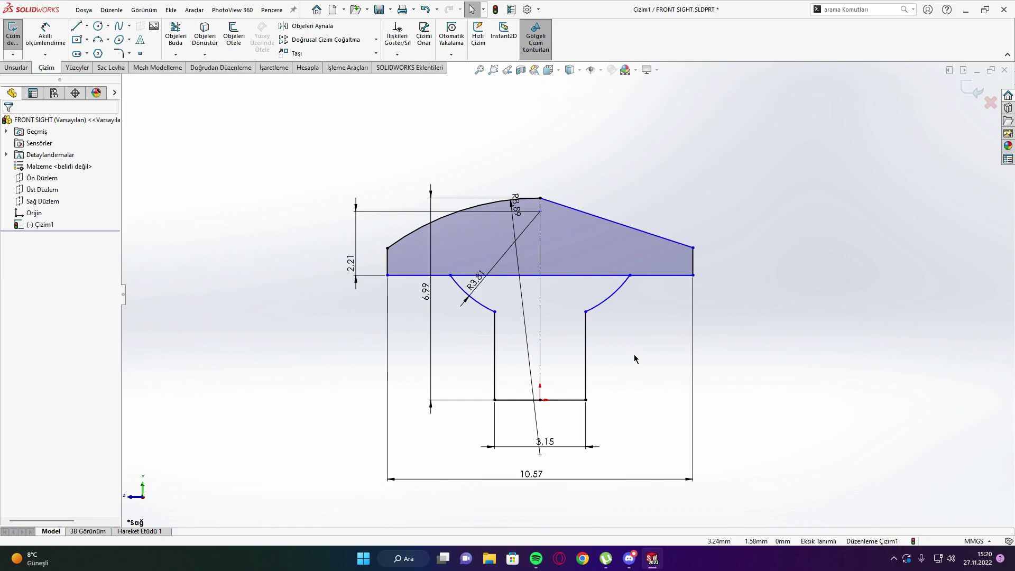
Dimension the sloped top line at 18° to the baseline.
{"action": "key", "text": "d"}
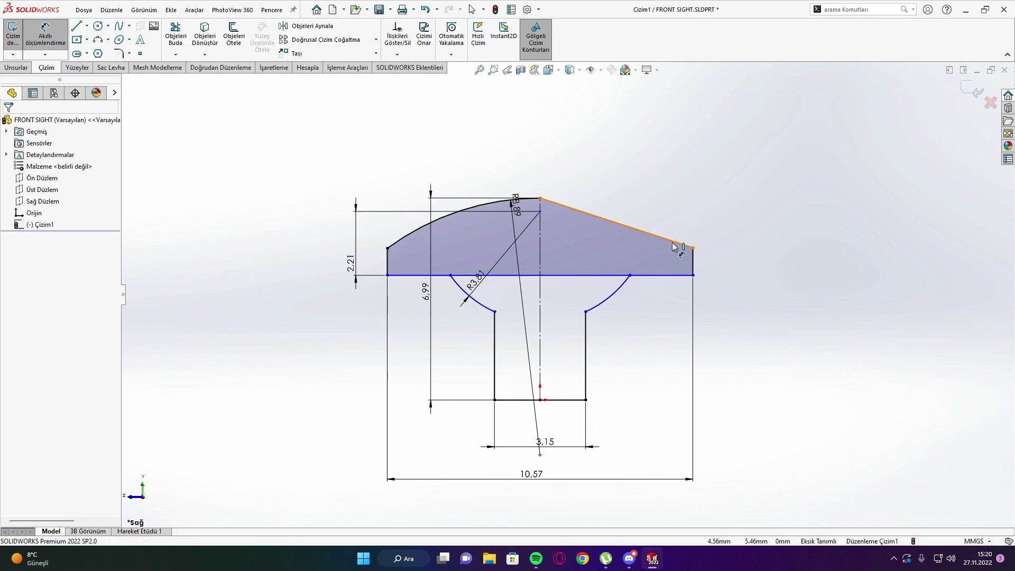
{"action": "left_click", "coordinate": [675, 246]}
{"action": "left_click", "coordinate": [645, 275]}
{"action": "left_click", "coordinate": [598, 260]}
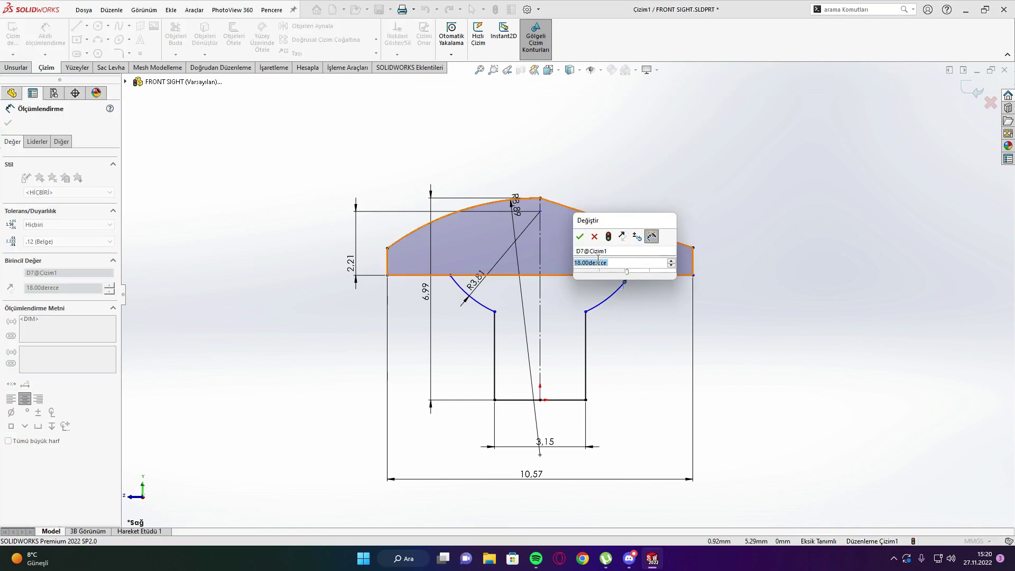
{"action": "left_click", "coordinate": [580, 236]}
{"action": "key", "text": "Escape"}
{"action": "key", "text": "z"}
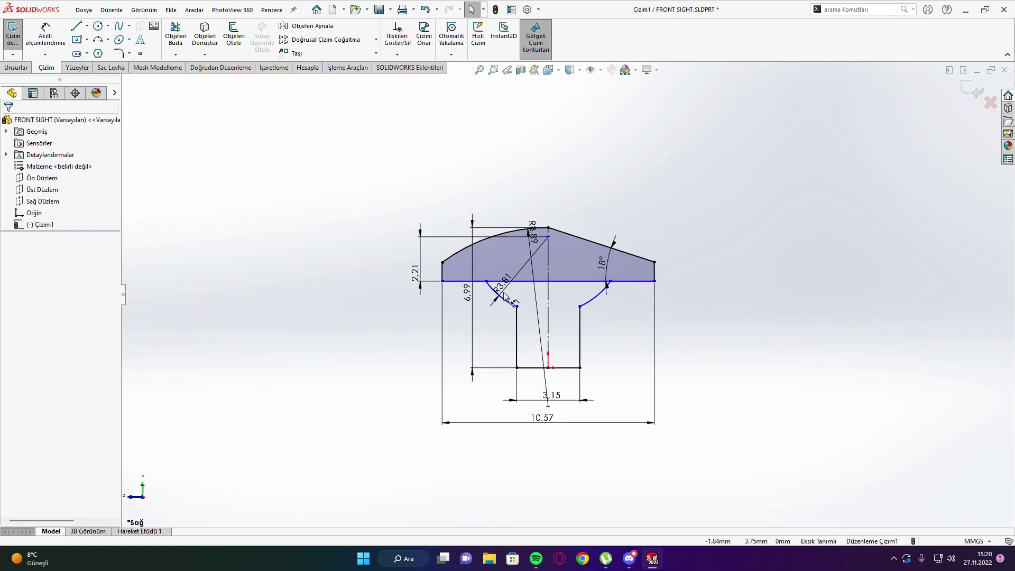
Add a dimension from the top apex that overdefines the sketch, then cancel it.
{"action": "key", "text": "d"}
{"action": "left_click", "coordinate": [549, 227]}
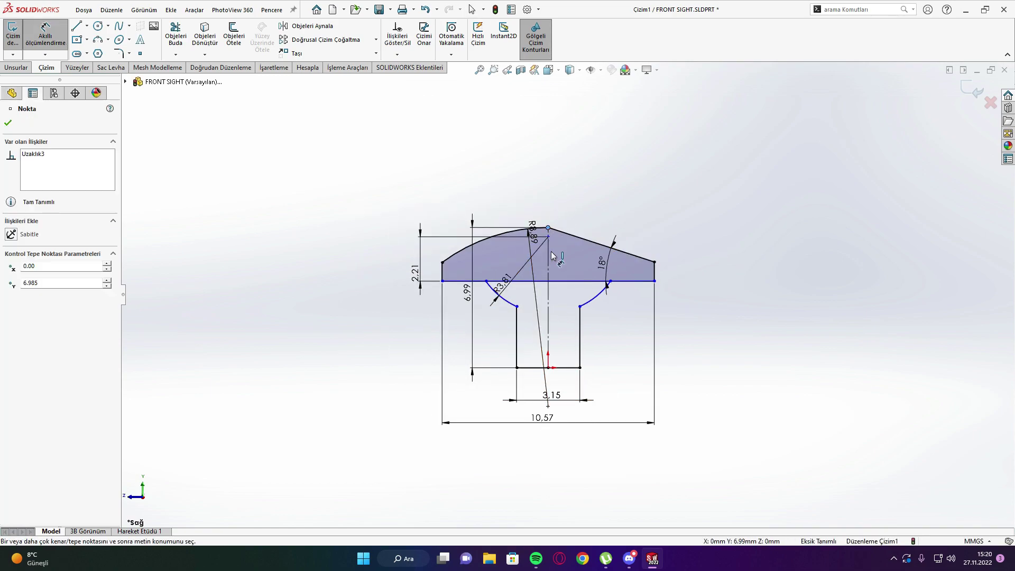
{"action": "left_click", "coordinate": [552, 369]}
{"action": "left_click", "coordinate": [587, 301]}
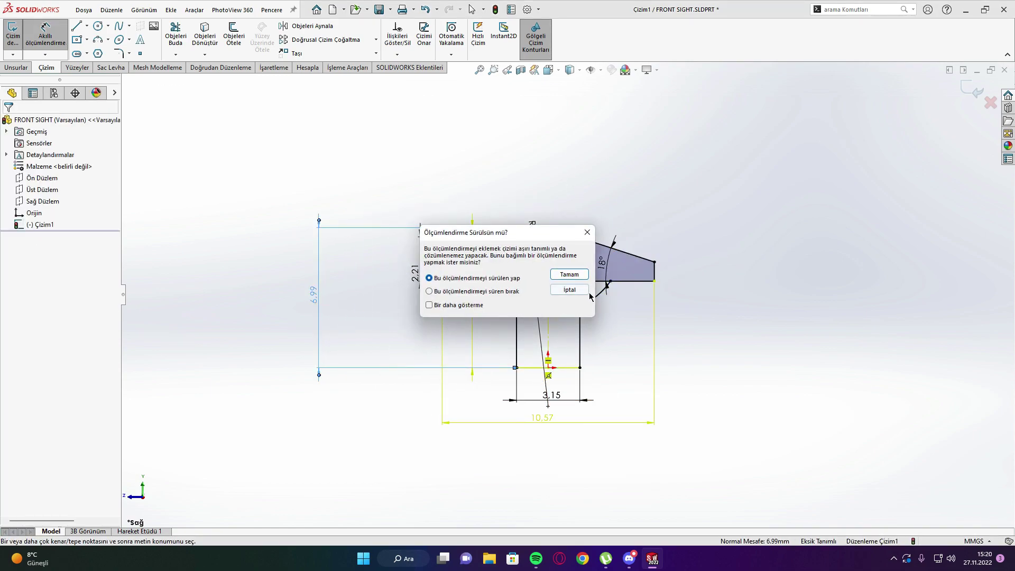
{"action": "key", "text": "Return"}
{"action": "scroll", "coordinate": [590, 297], "scroll_direction": "down", "scroll_amount": 2}
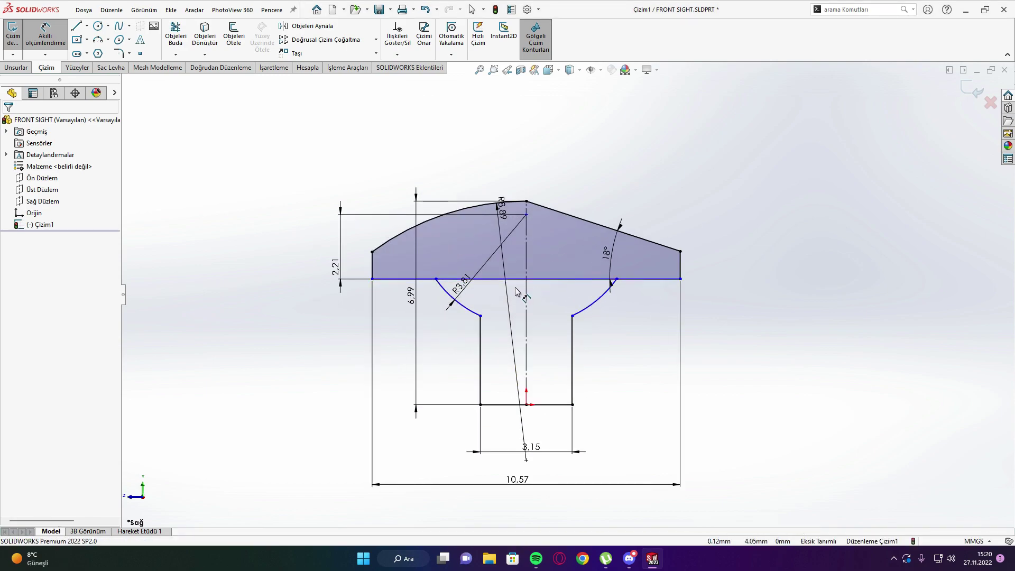
{"action": "left_click", "coordinate": [409, 288]}
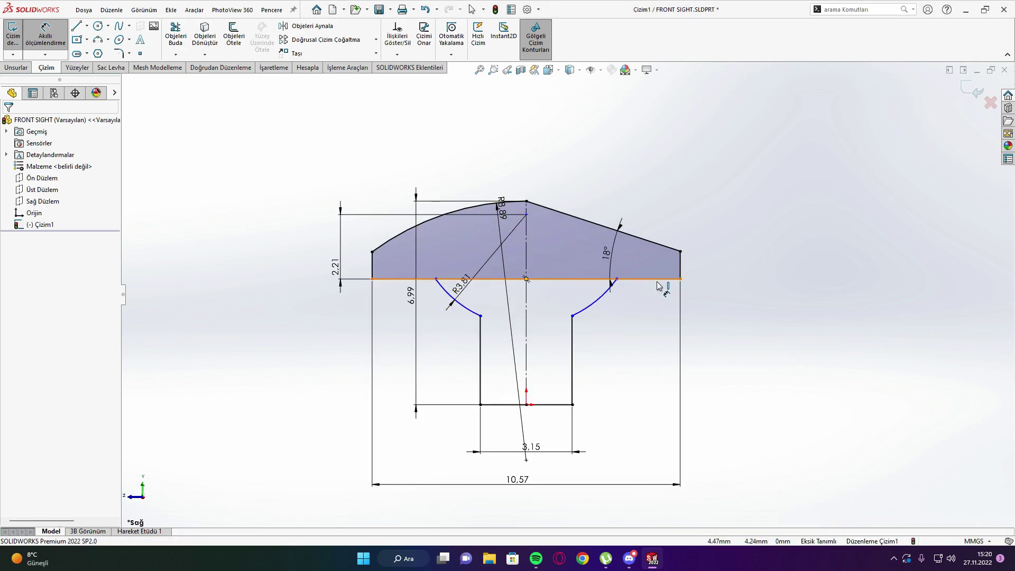
Set the apex height to 2.59 above the baseline, fully defining the sketch.
{"action": "left_click", "coordinate": [658, 283]}
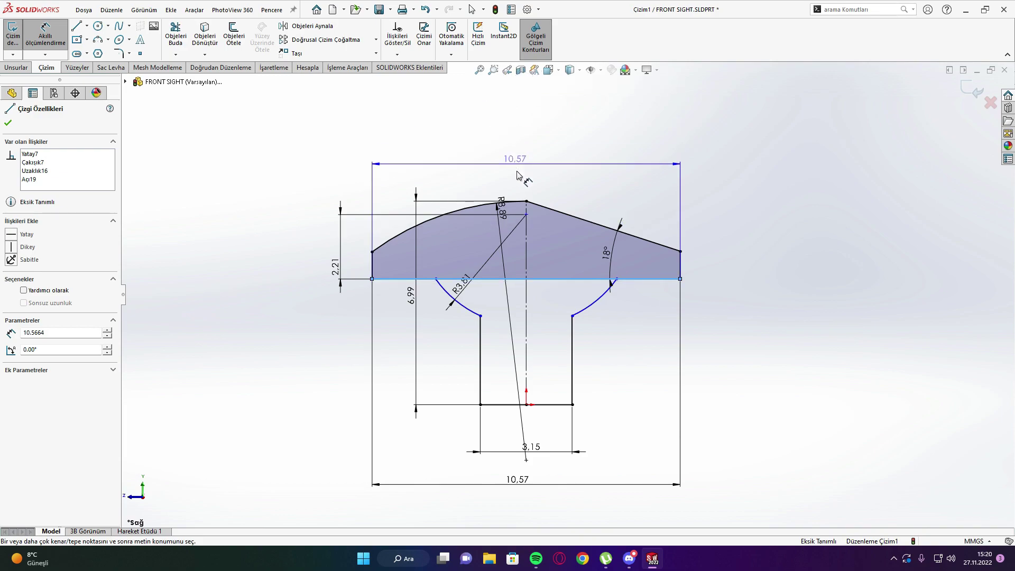
{"action": "left_click", "coordinate": [526, 201]}
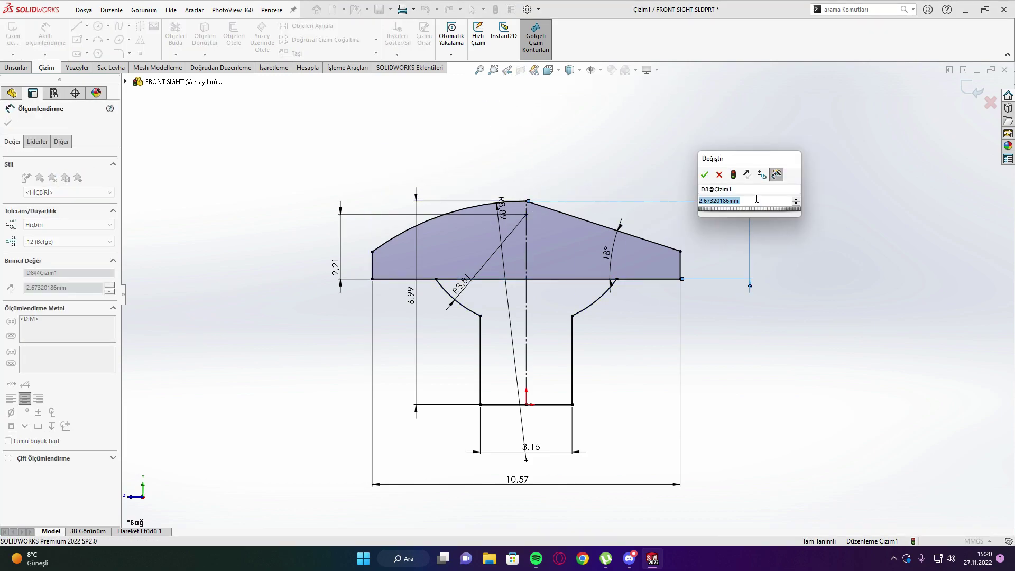
{"action": "type", "text": "2,"}
{"action": "type", "text": "67"}
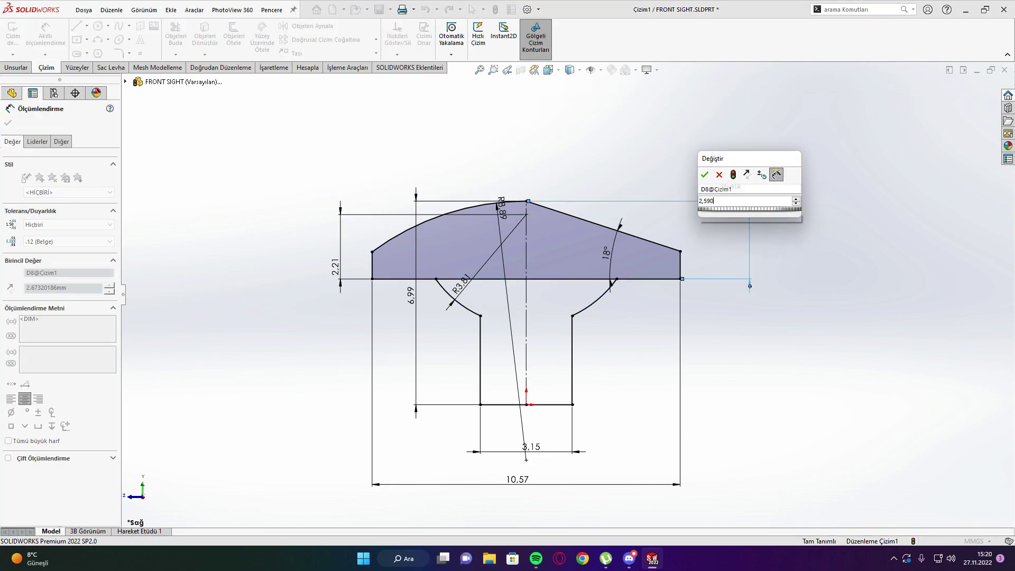
{"action": "key", "text": "Return"}
{"action": "left_click", "coordinate": [749, 194]}
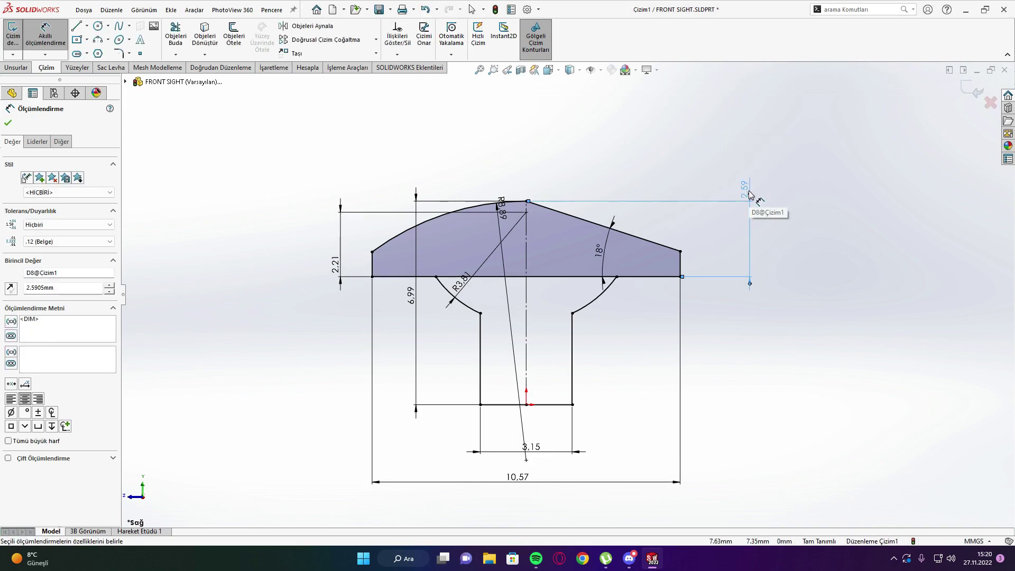
{"action": "key", "text": "Escape"}
{"action": "scroll", "coordinate": [598, 272], "scroll_direction": "down", "scroll_amount": 2}
{"action": "scroll", "coordinate": [566, 295], "scroll_direction": "up", "scroll_amount": 3}
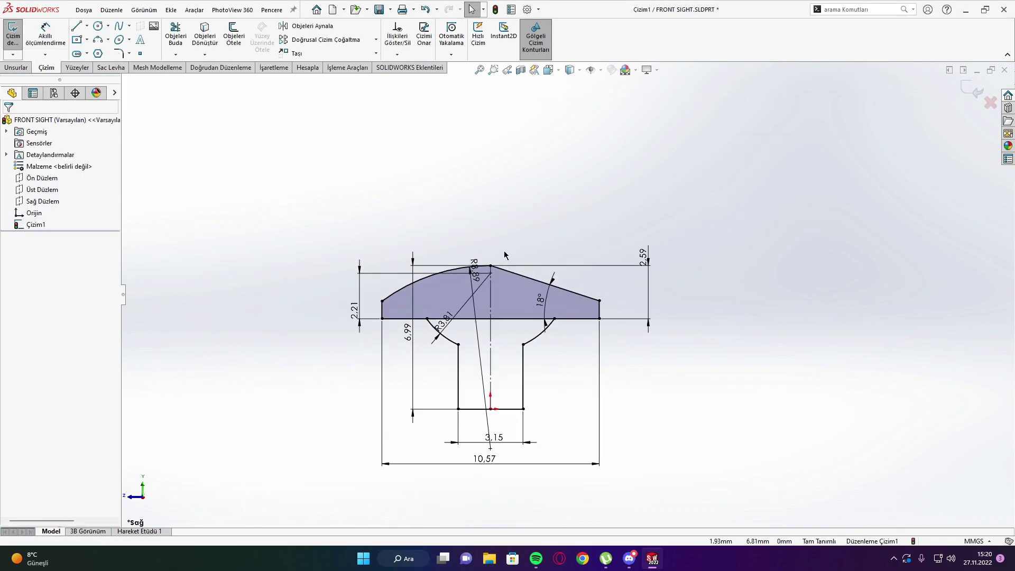
{"action": "left_click", "coordinate": [12, 55]}
Extrude both head regions mid-plane to a 2.032 mm depth as Yükseklik-Ekstrüzyon1.
{"action": "left_click", "coordinate": [20, 36]}
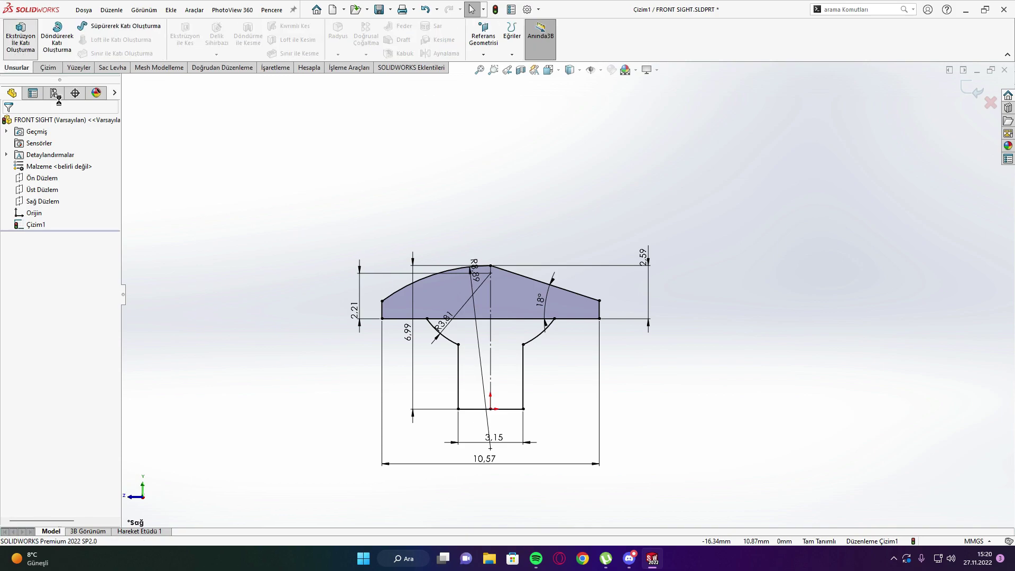
{"action": "left_click", "coordinate": [550, 270]}
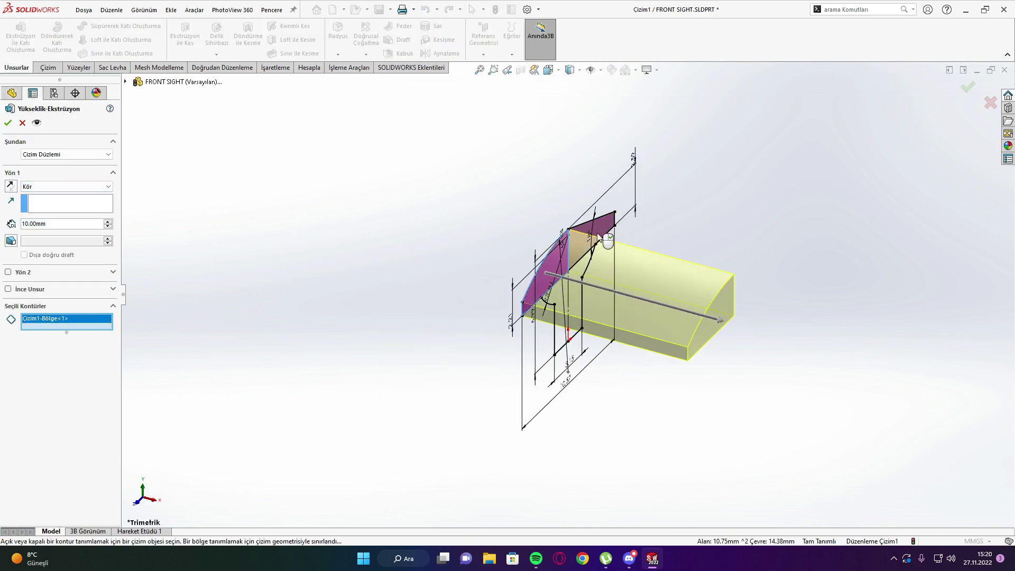
{"action": "left_click", "coordinate": [577, 235]}
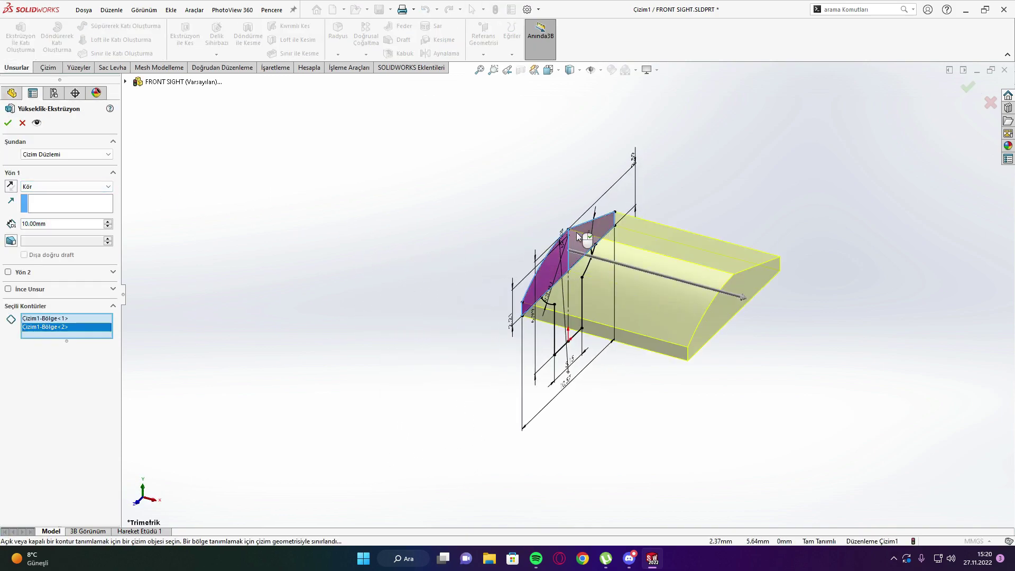
{"action": "left_click", "coordinate": [33, 187]}
{"action": "left_click", "coordinate": [42, 231]}
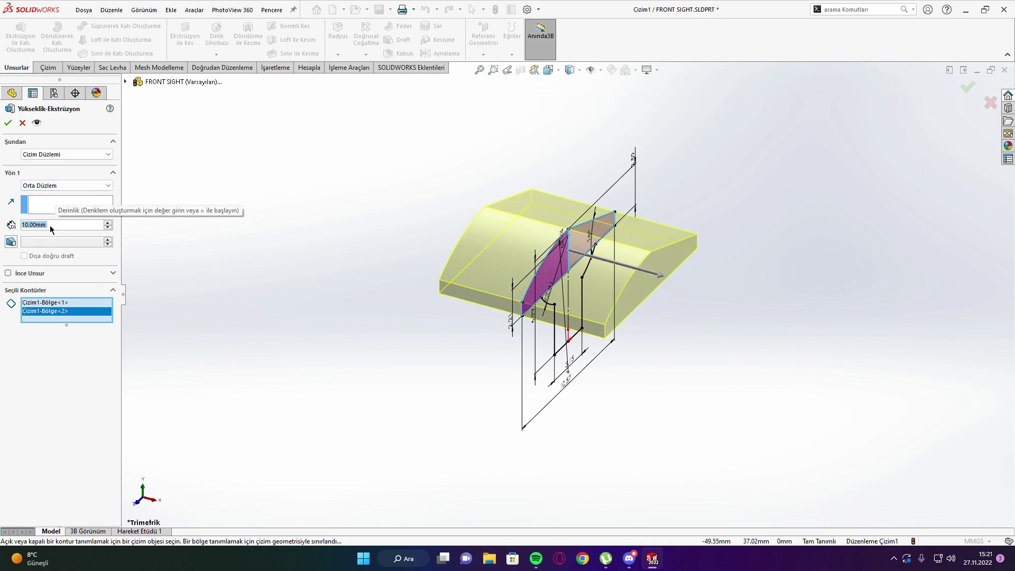
{"action": "type", "text": "2,03"}
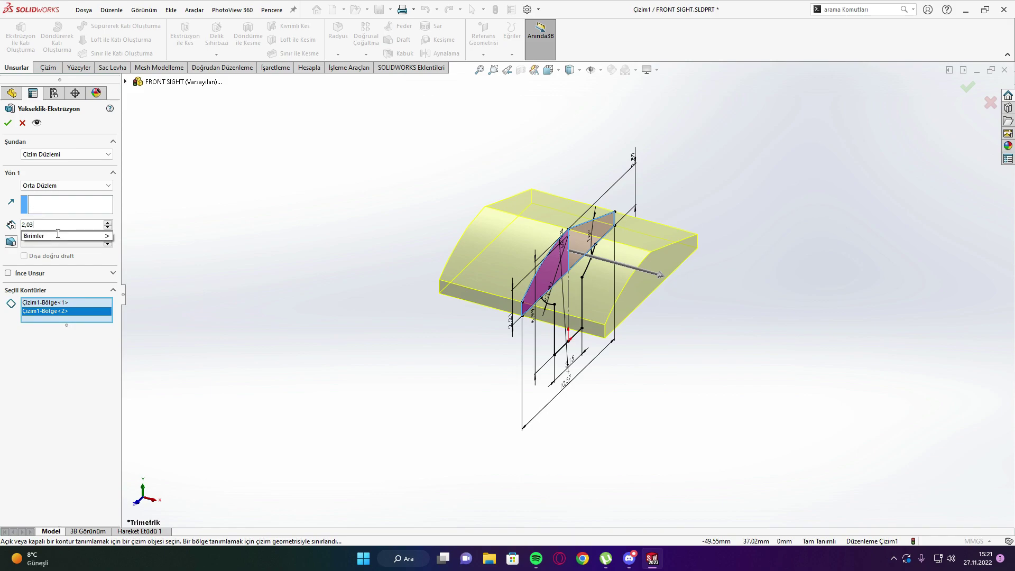
{"action": "key", "text": "Return"}
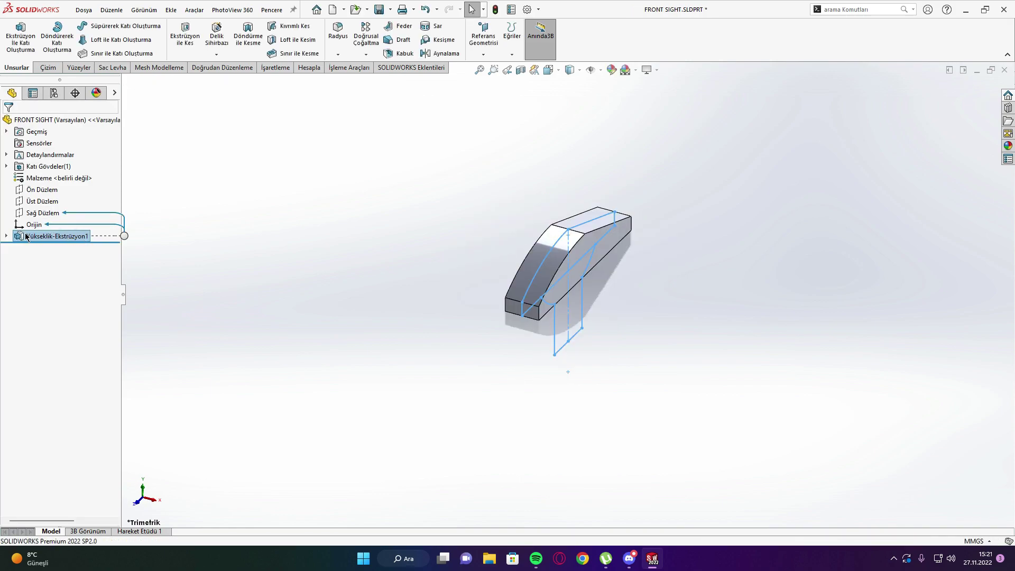
Extrude the stem regions of Sketch1 mid-plane to 1.016 mm, merged into the part.
{"action": "left_click", "coordinate": [6, 236]}
{"action": "left_click", "coordinate": [47, 248]}
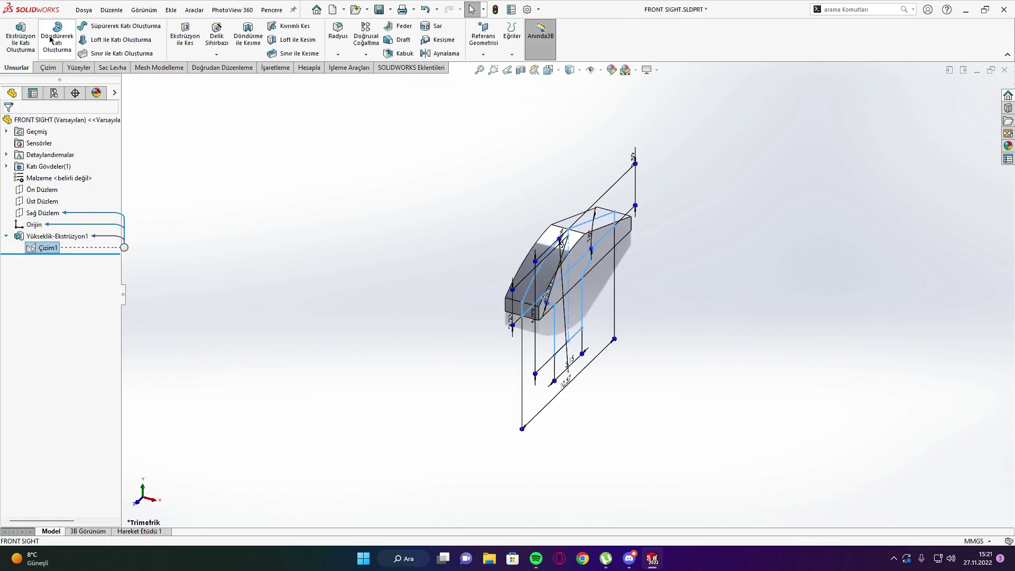
{"action": "left_click", "coordinate": [20, 34]}
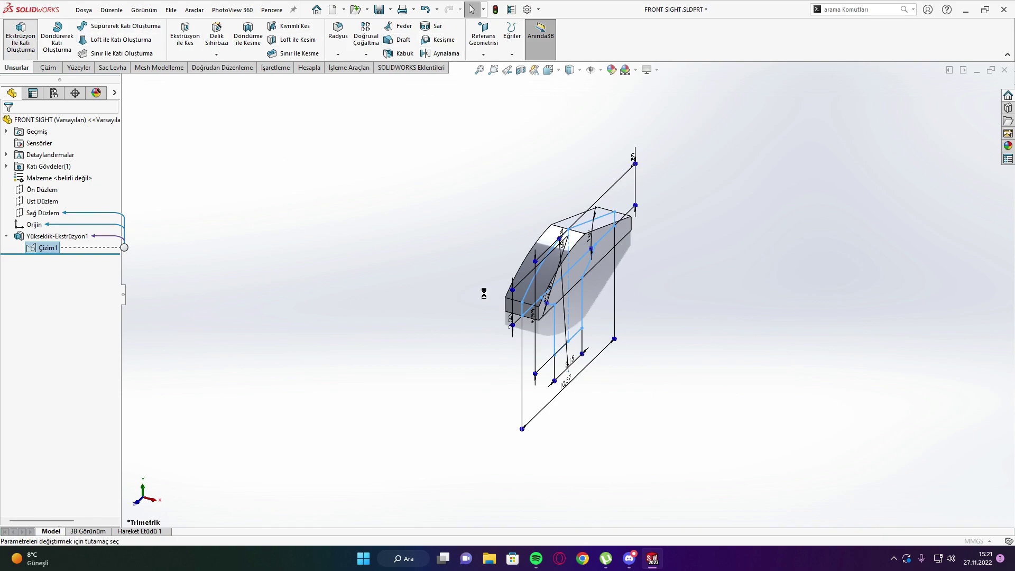
{"action": "left_click", "coordinate": [582, 307]}
{"action": "middle_click_drag", "start_coordinate": [577, 306], "coordinate": [559, 305]}
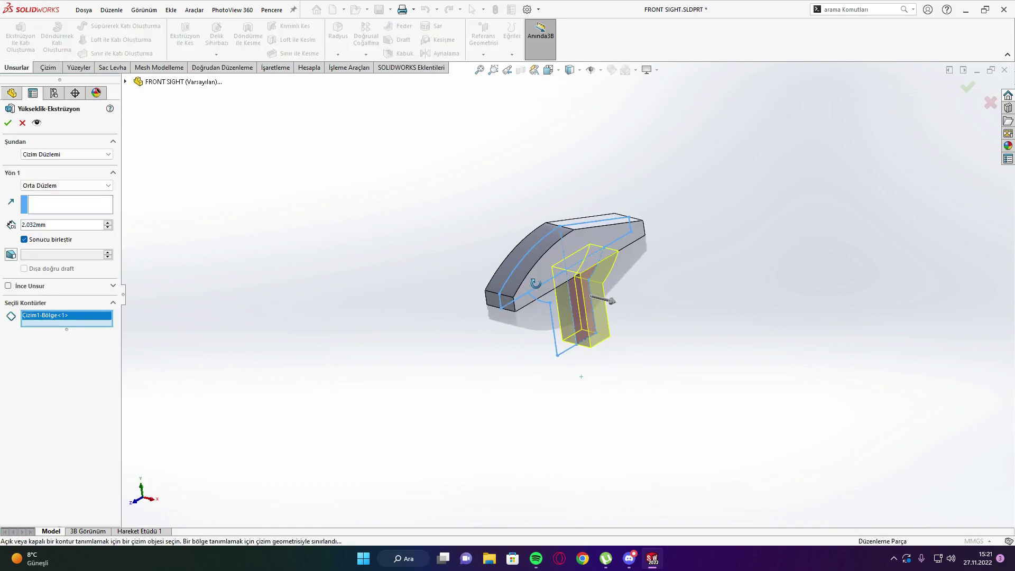
{"action": "left_click", "coordinate": [560, 305]}
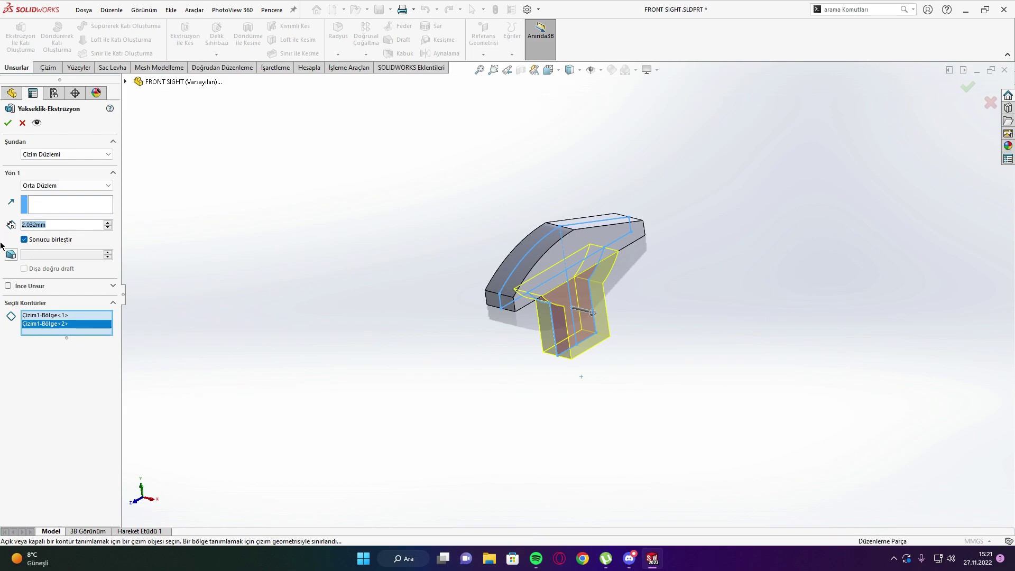
{"action": "type", "text": "1.016"}
{"action": "key", "text": "Return"}
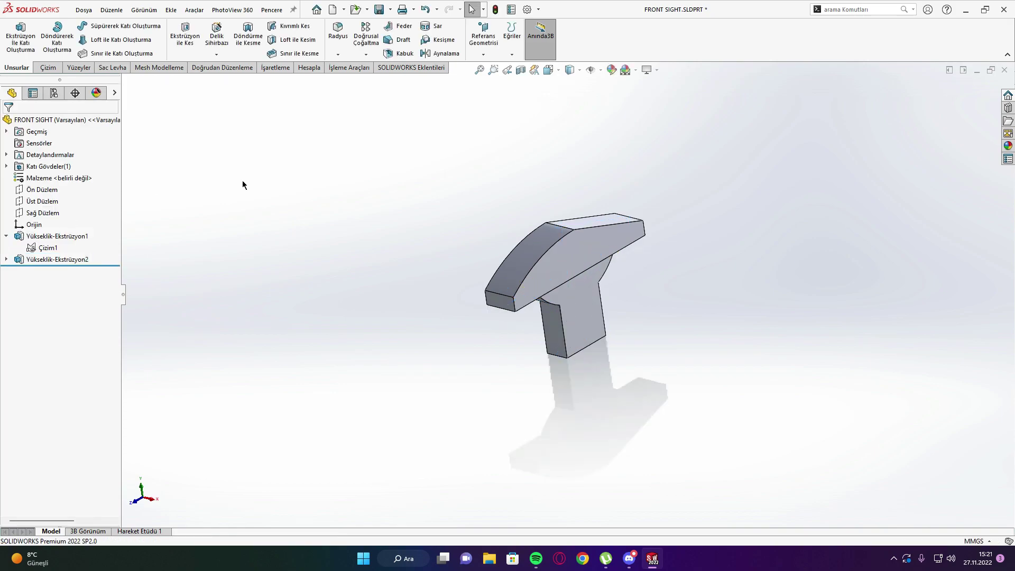
Rotate to a square side view and select the head's side face.
{"action": "middle_click_drag", "start_coordinate": [529, 185], "coordinate": [455, 180]}
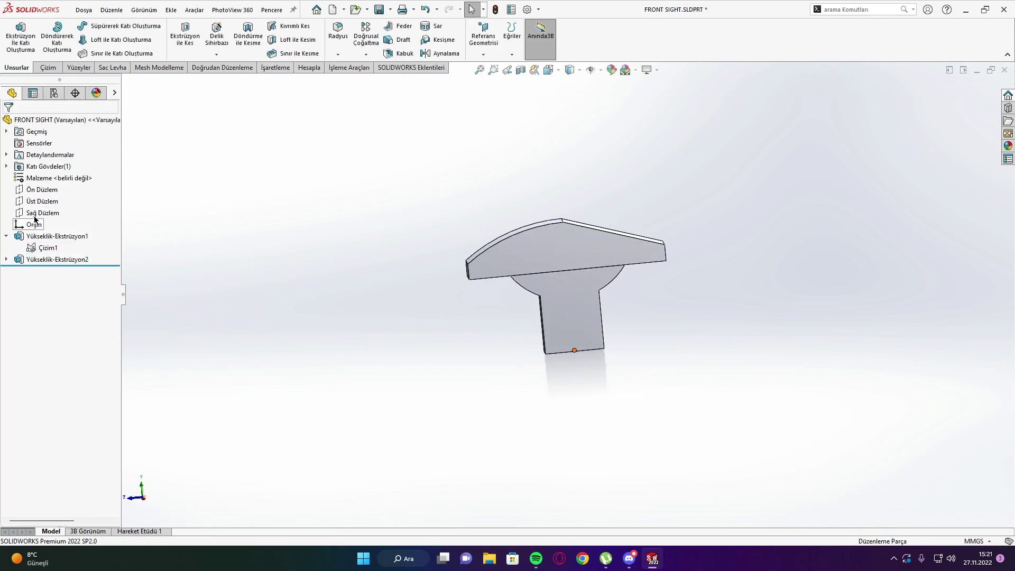
{"action": "key", "text": "ctrl+4"}
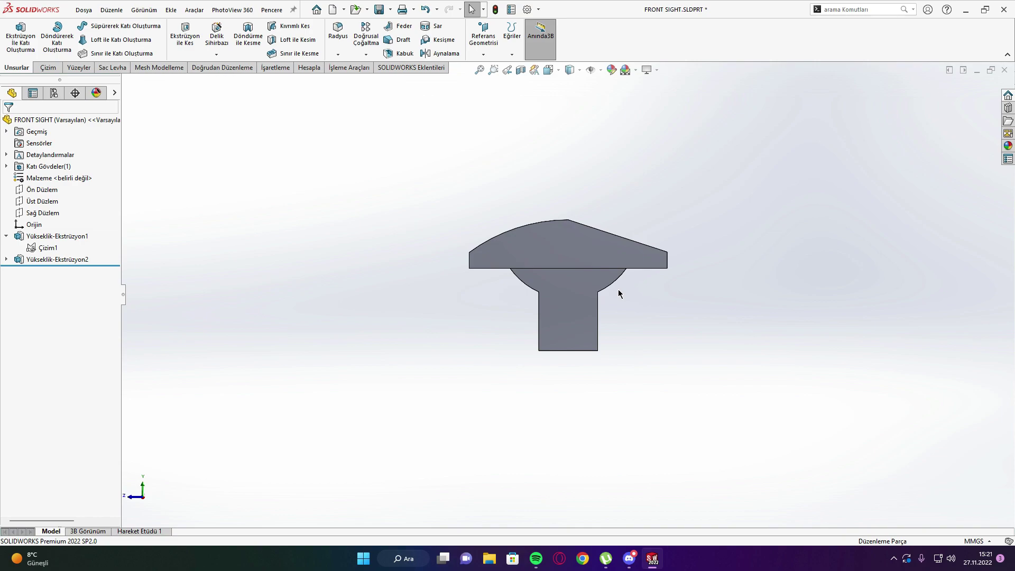
{"action": "scroll", "coordinate": [633, 269], "scroll_direction": "down", "scroll_amount": 3}
{"action": "scroll", "coordinate": [632, 269], "scroll_direction": "down", "scroll_amount": 2}
{"action": "left_click", "coordinate": [637, 246]}
Sketch on the head's side face a line parallel to the sloped top edge.
{"action": "left_click", "coordinate": [646, 198]}
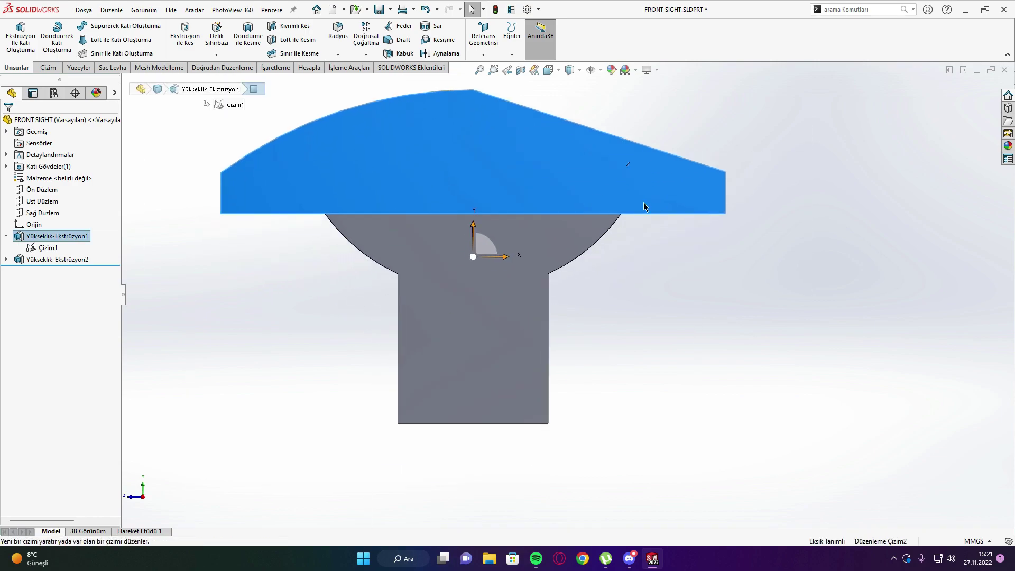
{"action": "key", "text": "l"}
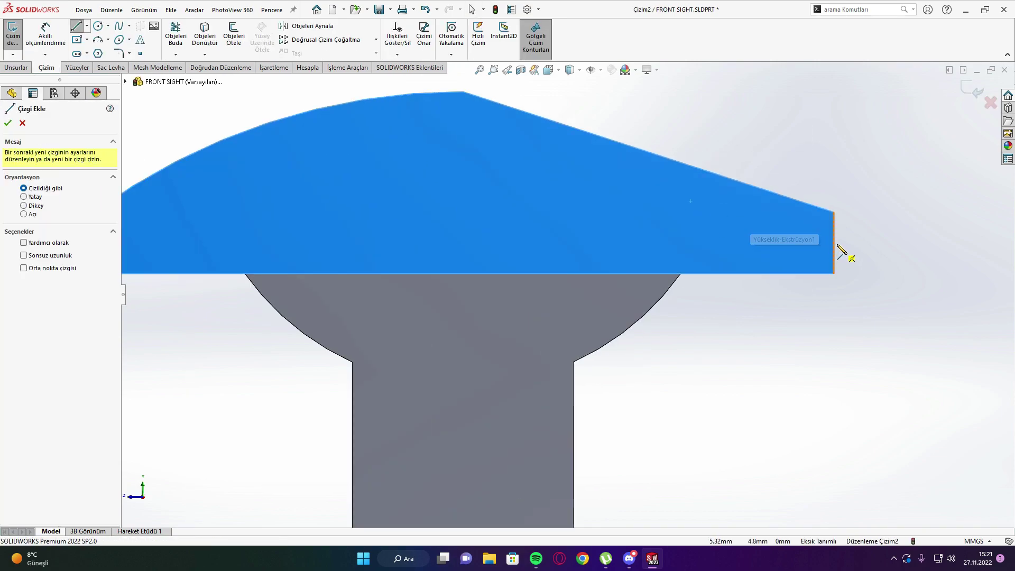
{"action": "left_click", "coordinate": [833, 243]}
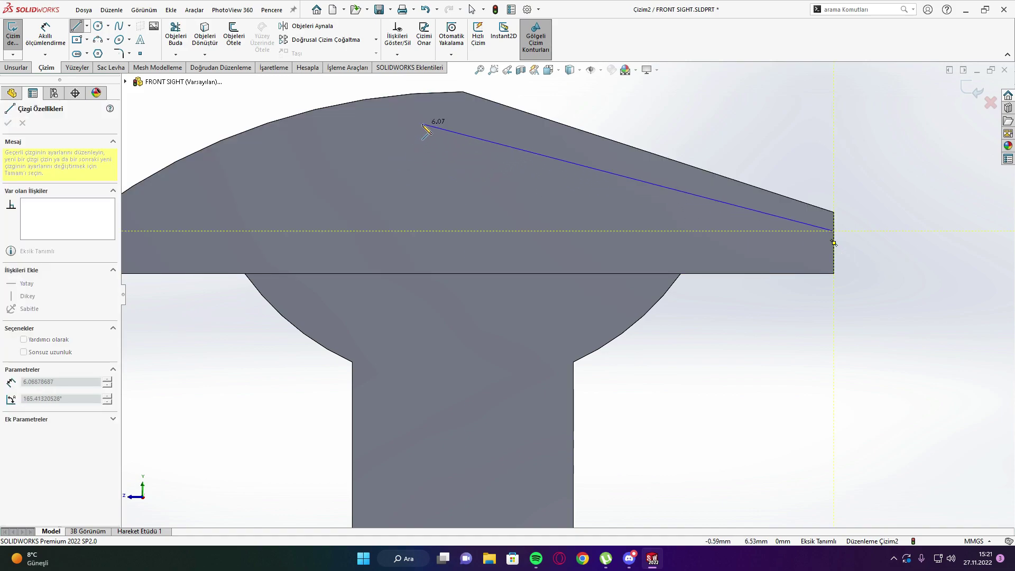
{"action": "scroll", "coordinate": [578, 295], "scroll_direction": "up", "scroll_amount": 1}
{"action": "left_click", "coordinate": [443, 127]}
{"action": "key", "text": "Escape"}
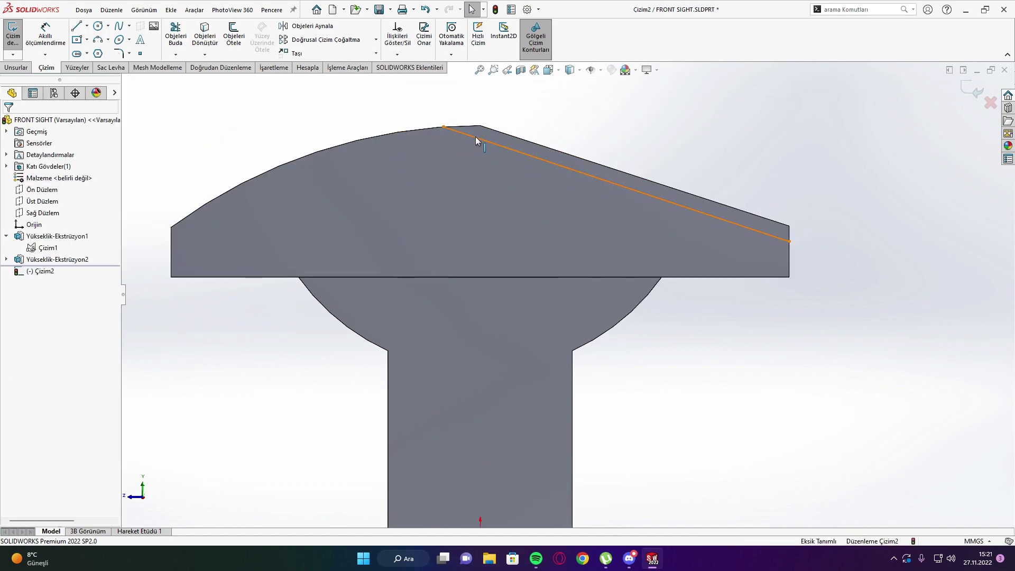
{"action": "left_click", "coordinate": [474, 137]}
{"action": "left_click", "coordinate": [491, 128], "text": "ctrl"}
{"action": "left_click", "coordinate": [11, 318]}
Try a 6.21 length and an edge-distance dimension on the line, then undo the length.
{"action": "key", "text": "Escape"}
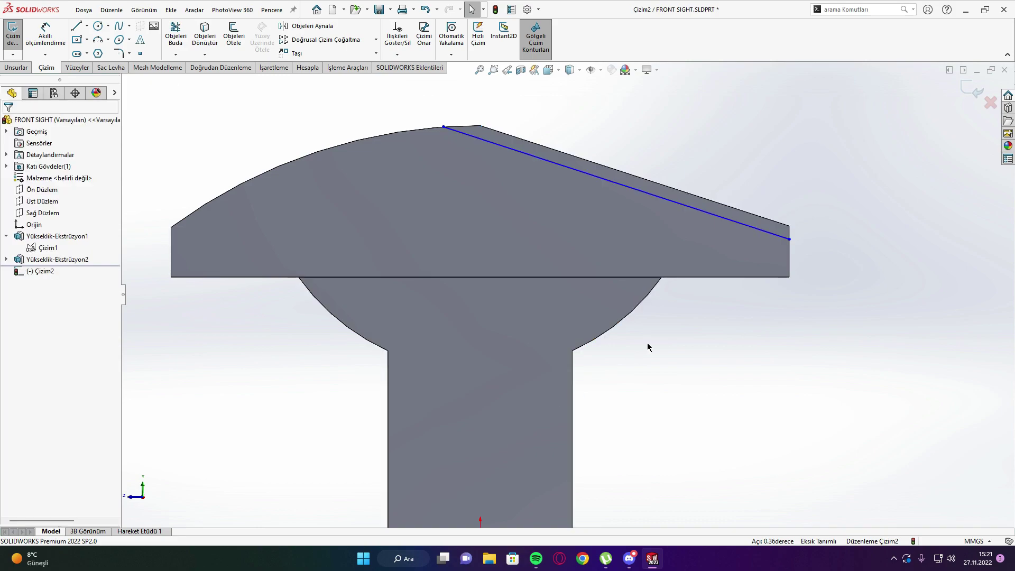
{"action": "key", "text": "d"}
{"action": "left_click", "coordinate": [694, 211]}
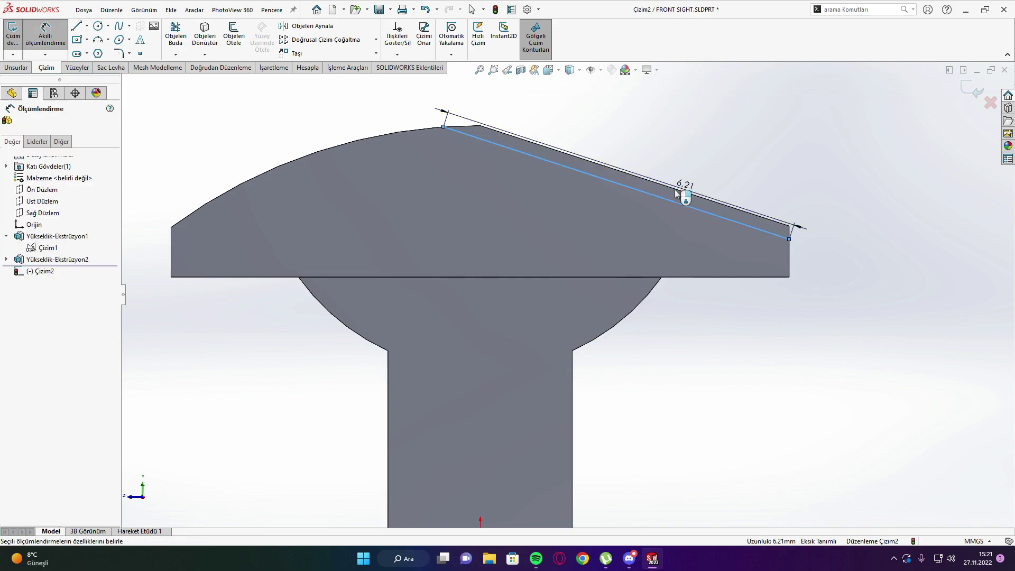
{"action": "left_click", "coordinate": [669, 180]}
{"action": "key", "text": "Return"}
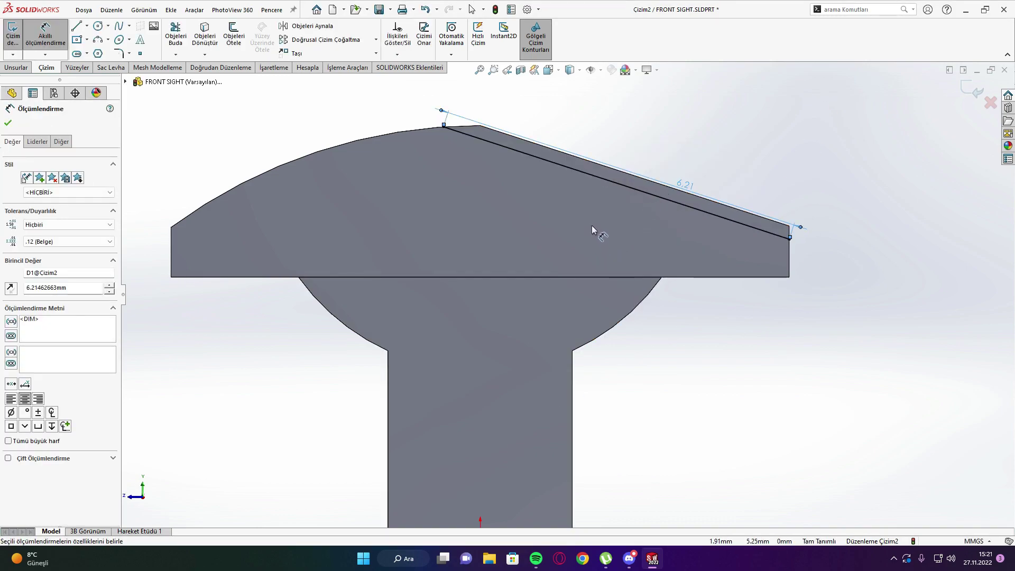
{"action": "left_click", "coordinate": [596, 175]}
{"action": "left_click", "coordinate": [594, 163]}
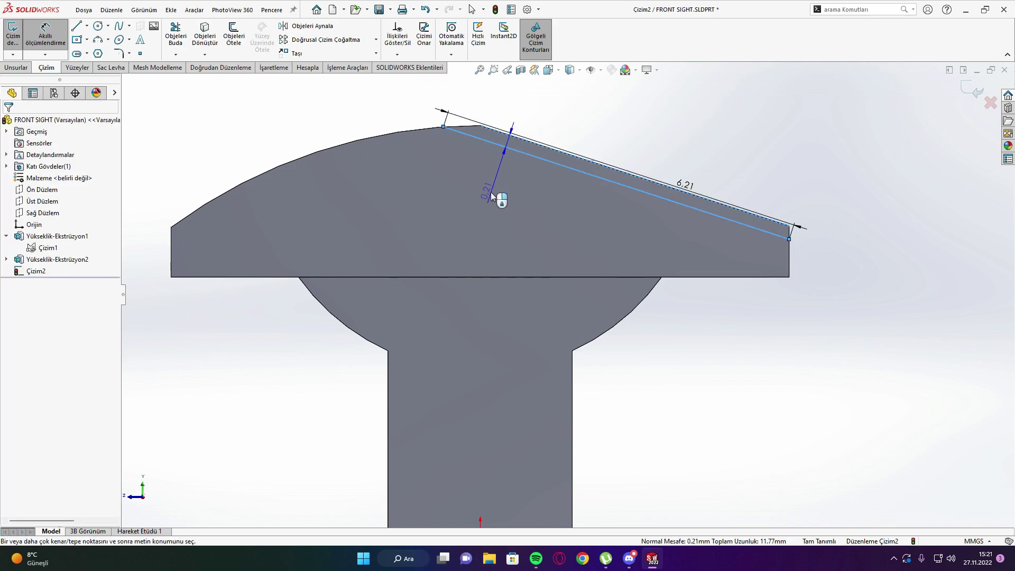
{"action": "left_click", "coordinate": [499, 199]}
{"action": "key", "text": "Return"}
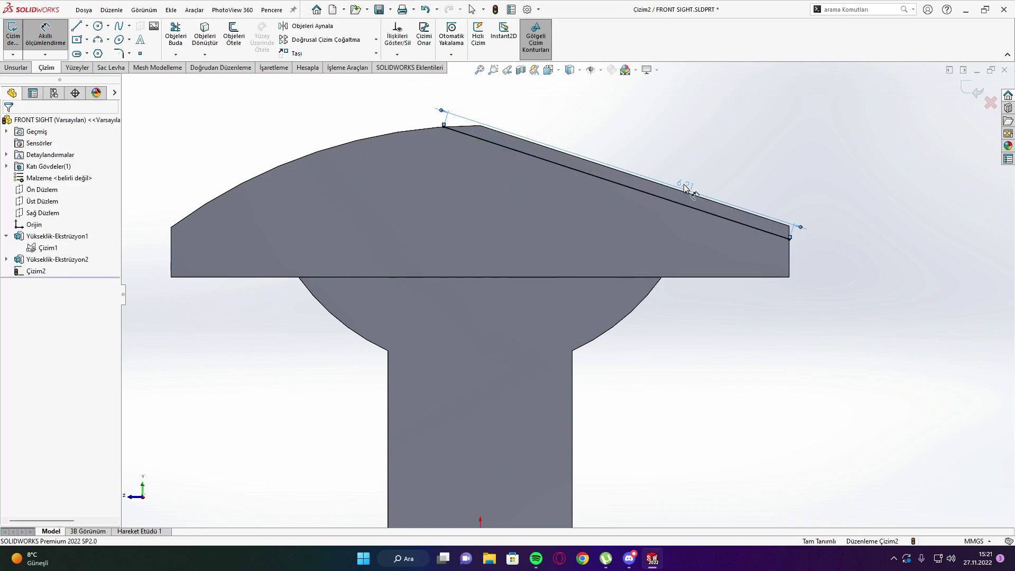
{"action": "key", "text": "ctrl+z"}
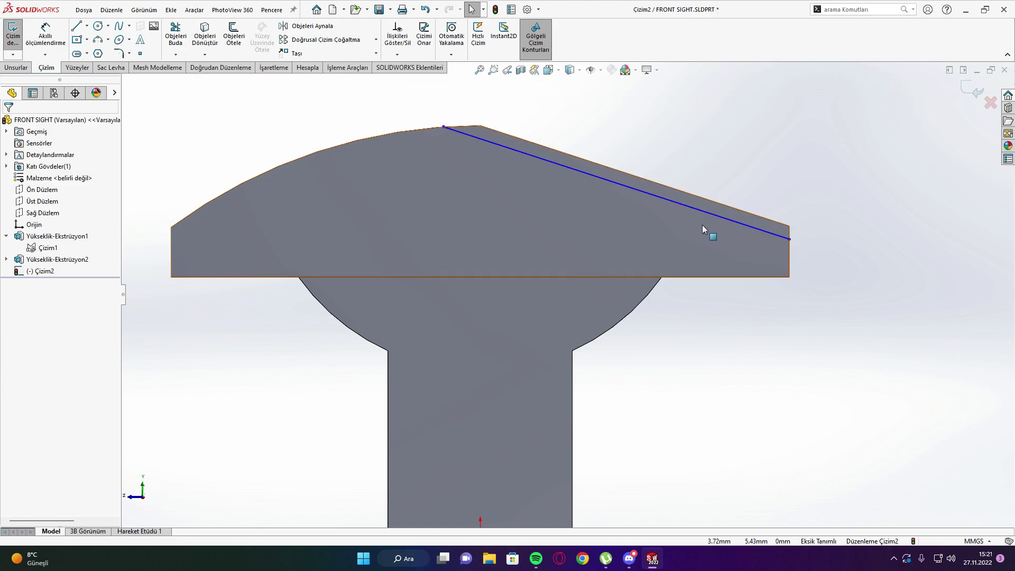
Dimension the line 0.20 below the sloped edge and make it construction geometry.
{"action": "right_click_drag", "start_coordinate": [702, 224], "coordinate": [840, 104]}
{"action": "left_click", "coordinate": [717, 226]}
{"action": "left_click", "coordinate": [716, 203]}
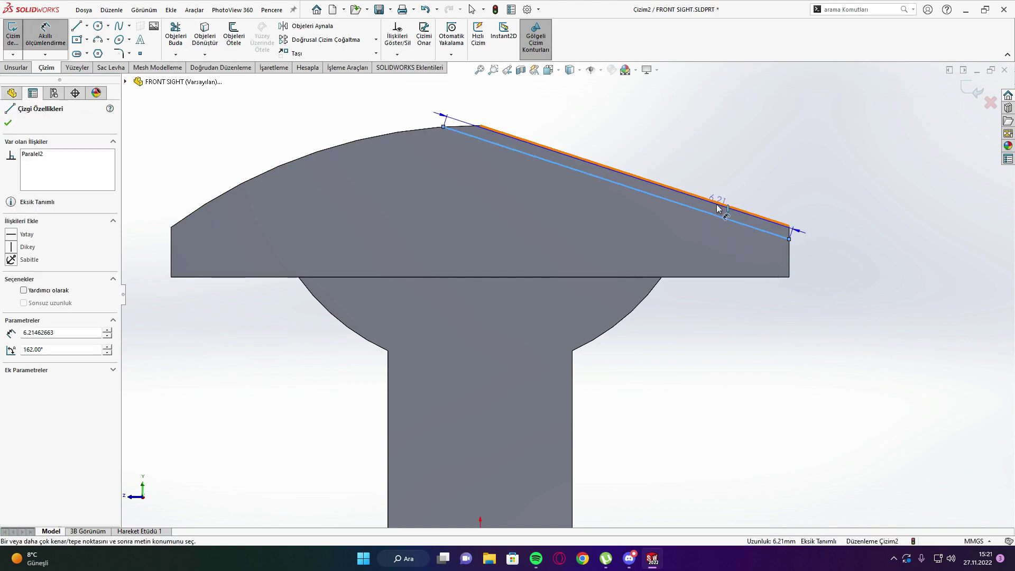
{"action": "left_click", "coordinate": [636, 236]}
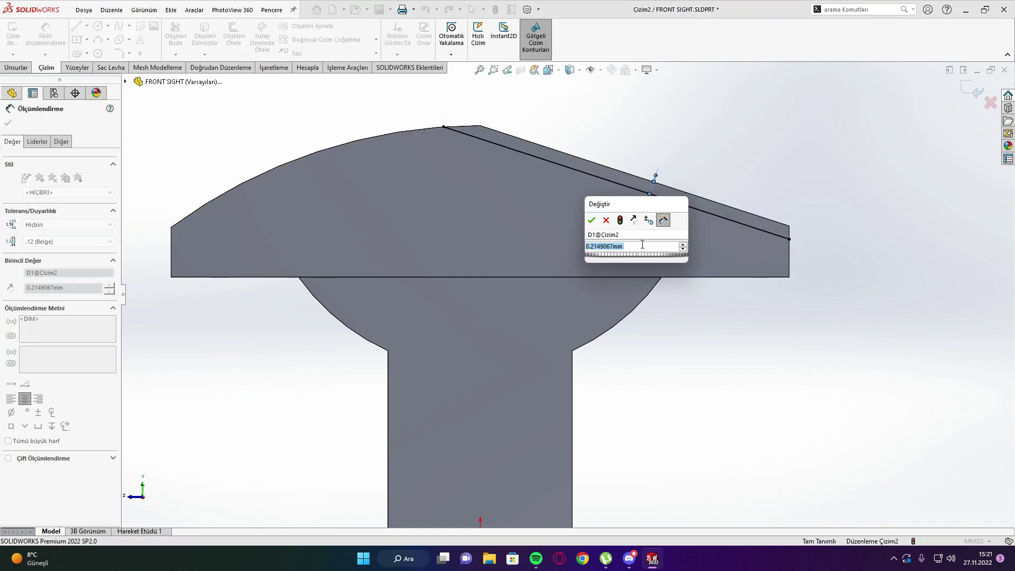
{"action": "type", "text": "0,"}
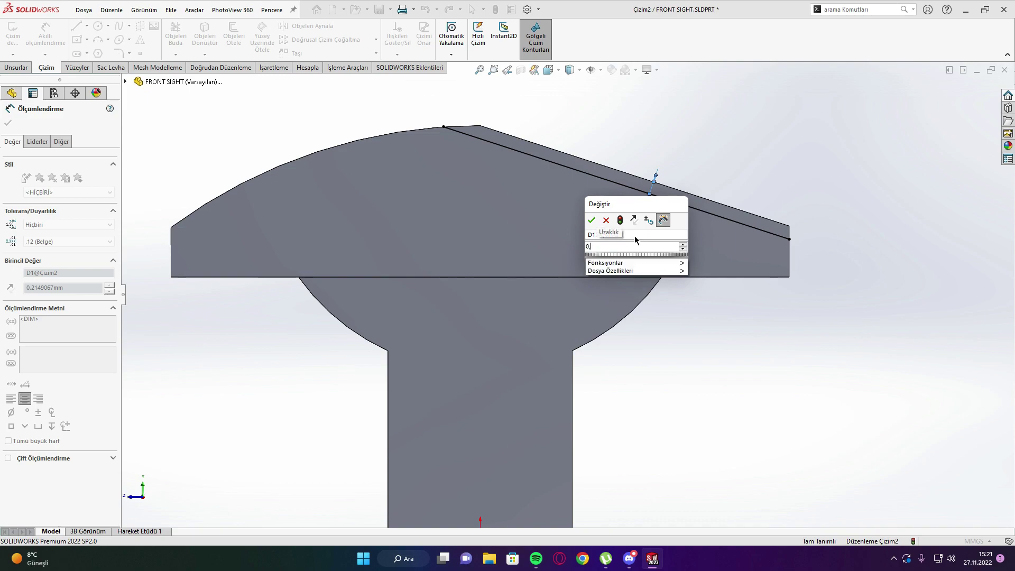
{"action": "type", "text": "43"}
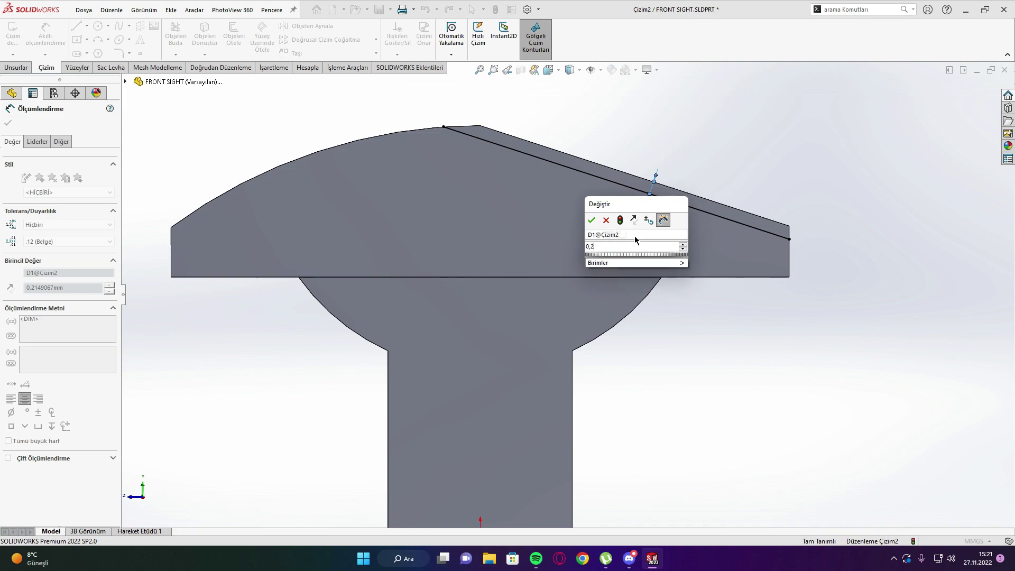
{"action": "key", "text": "Return"}
{"action": "key", "text": "Escape"}
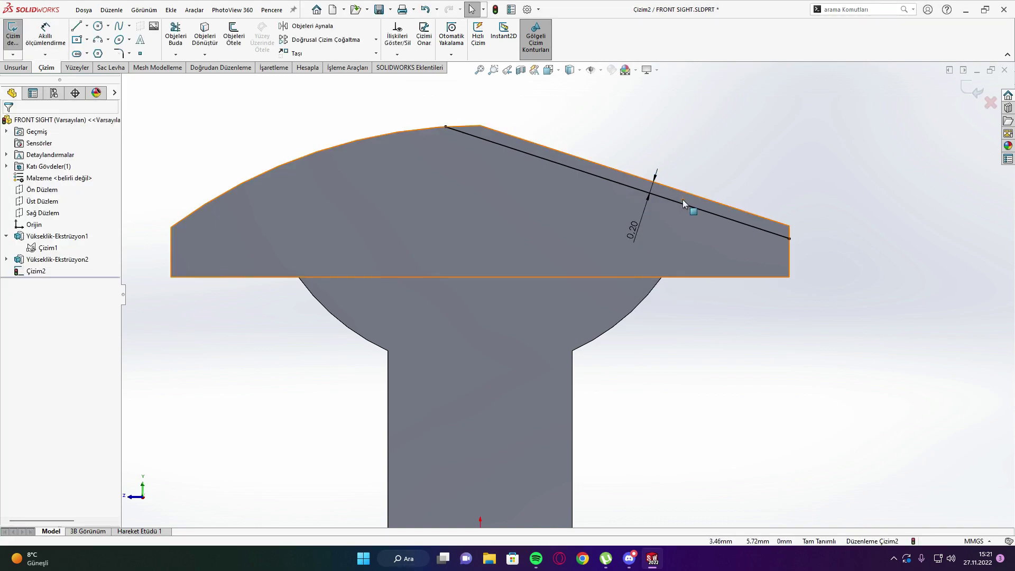
{"action": "left_click", "coordinate": [682, 203]}
{"action": "left_click", "coordinate": [735, 174]}
{"action": "key", "text": "Escape"}
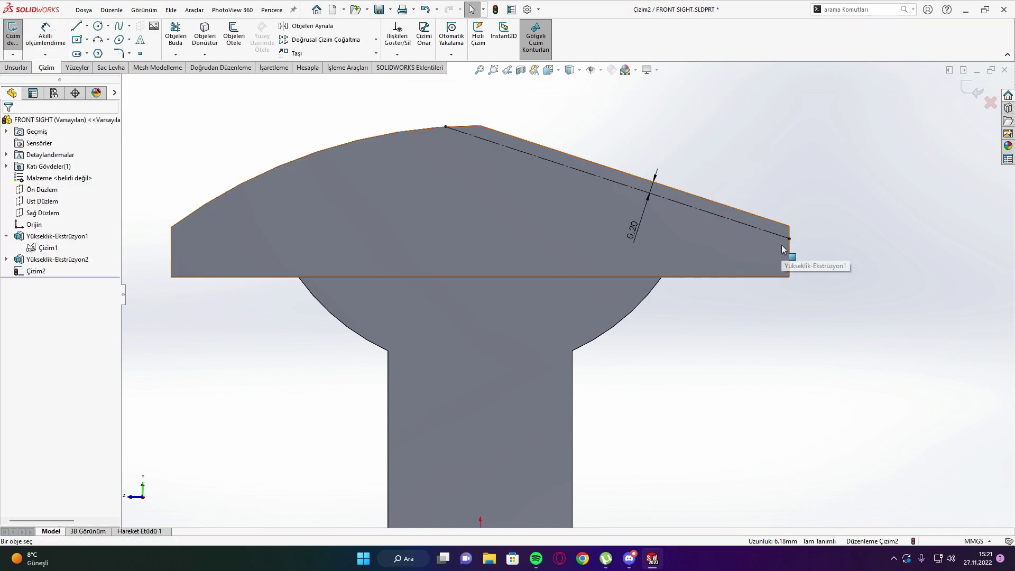
Draw one side of the V-shaped notch starting on the sloped top edge.
{"action": "key", "text": "l"}
{"action": "left_click", "coordinate": [787, 228]}
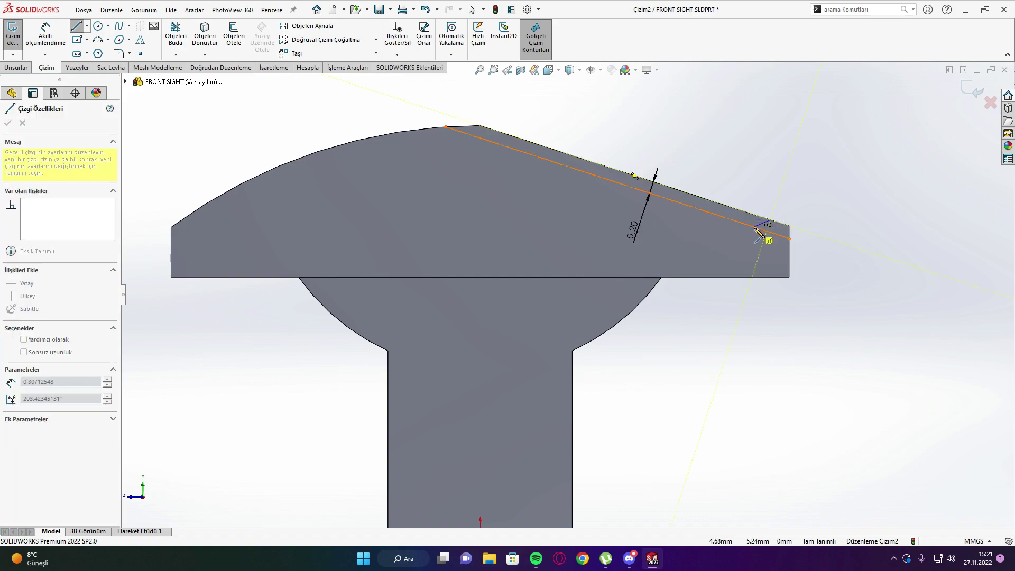
{"action": "left_click", "coordinate": [771, 220]}
{"action": "key", "text": "Escape"}
{"action": "scroll", "coordinate": [780, 226], "scroll_direction": "down", "scroll_amount": 5}
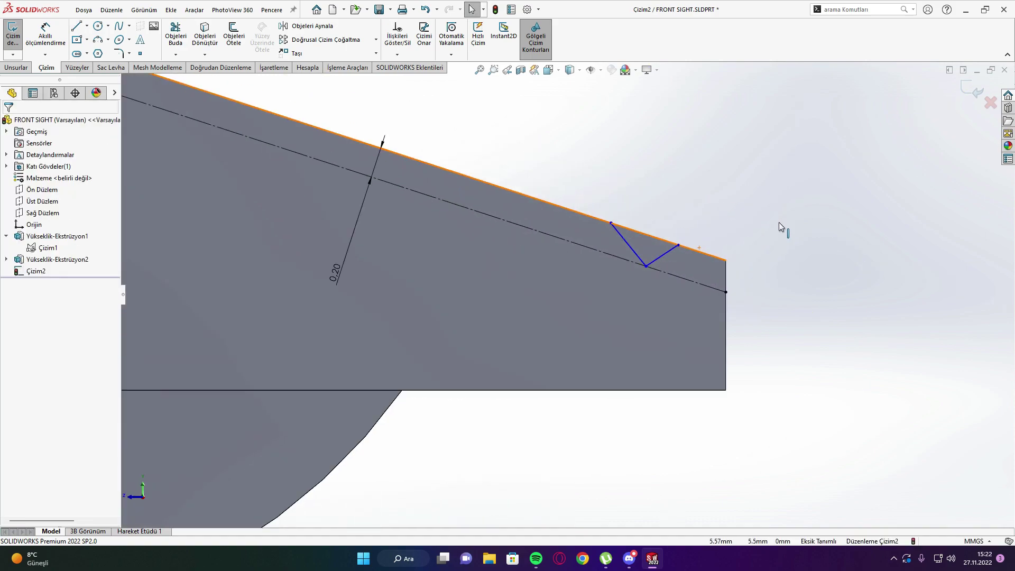
Make the two V-notch lines perpendicular to each other.
{"action": "left_click", "coordinate": [639, 255]}
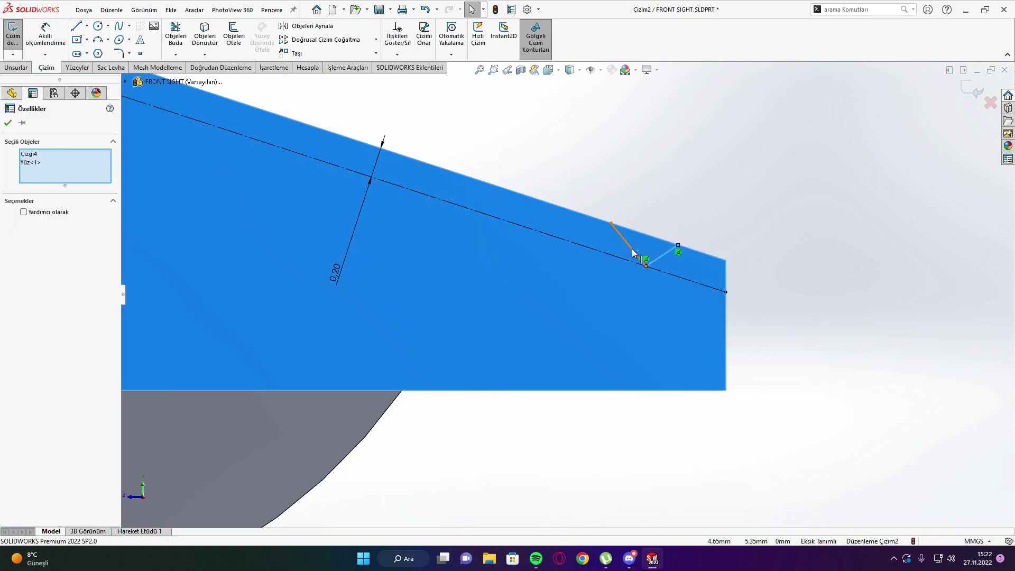
{"action": "left_click", "coordinate": [629, 245]}
{"action": "left_click", "coordinate": [629, 246], "text": "ctrl"}
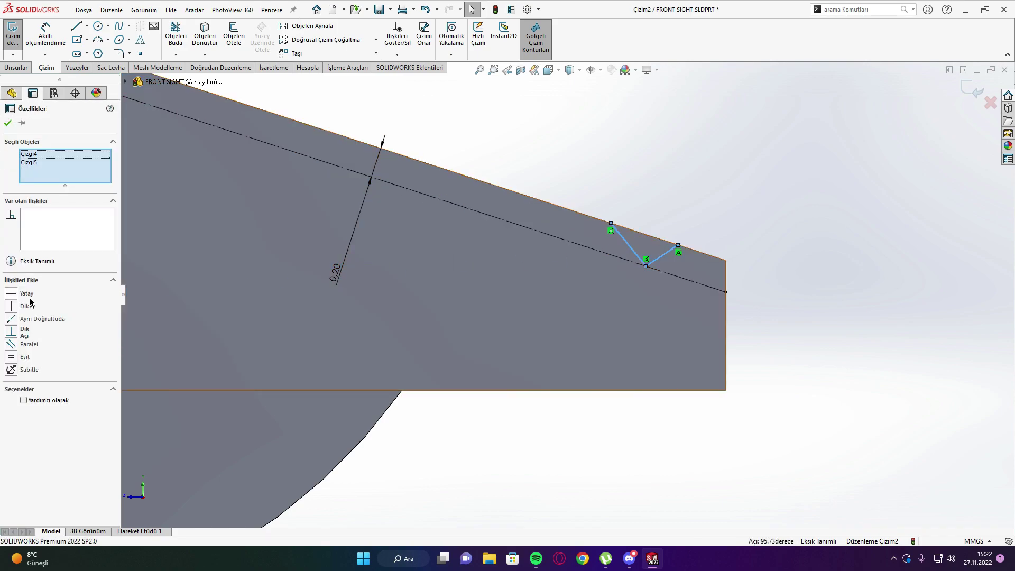
{"action": "left_click", "coordinate": [17, 333]}
{"action": "key", "text": "Escape"}
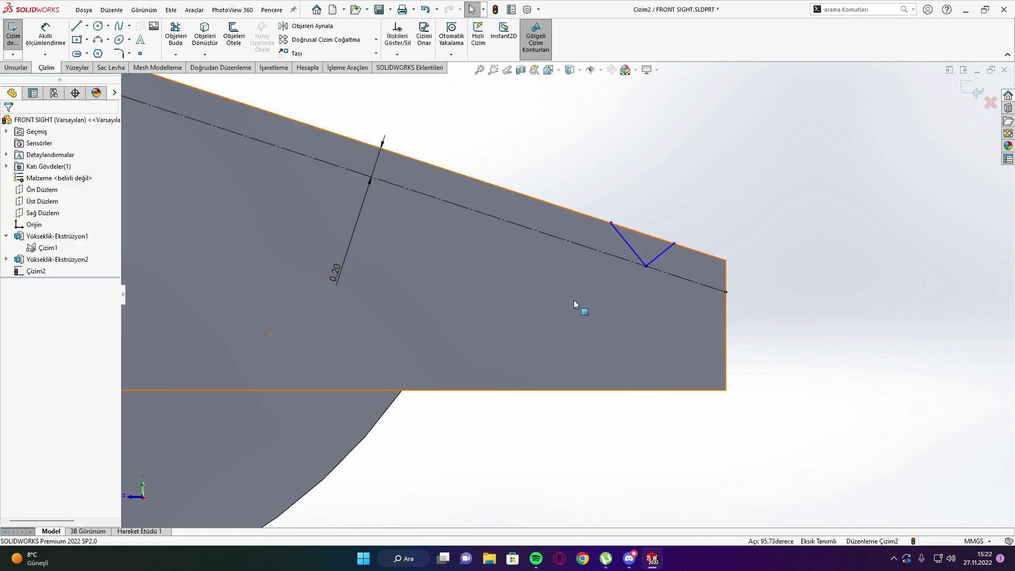
{"action": "key", "text": "Escape"}
Make the two V-notch lines equal in length.
{"action": "double_click", "coordinate": [666, 252]}
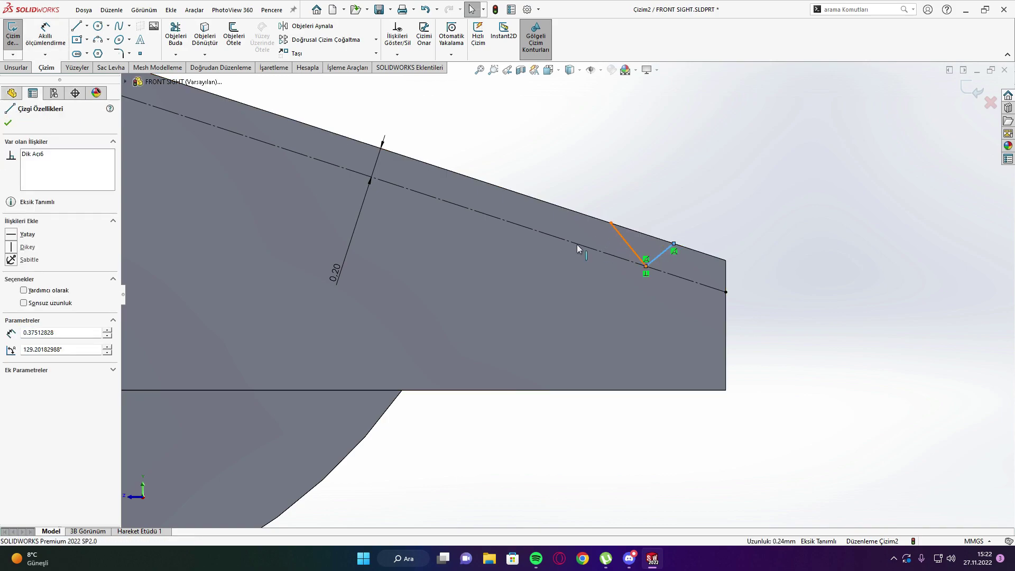
{"action": "left_click", "coordinate": [16, 358]}
{"action": "key", "text": "Escape"}
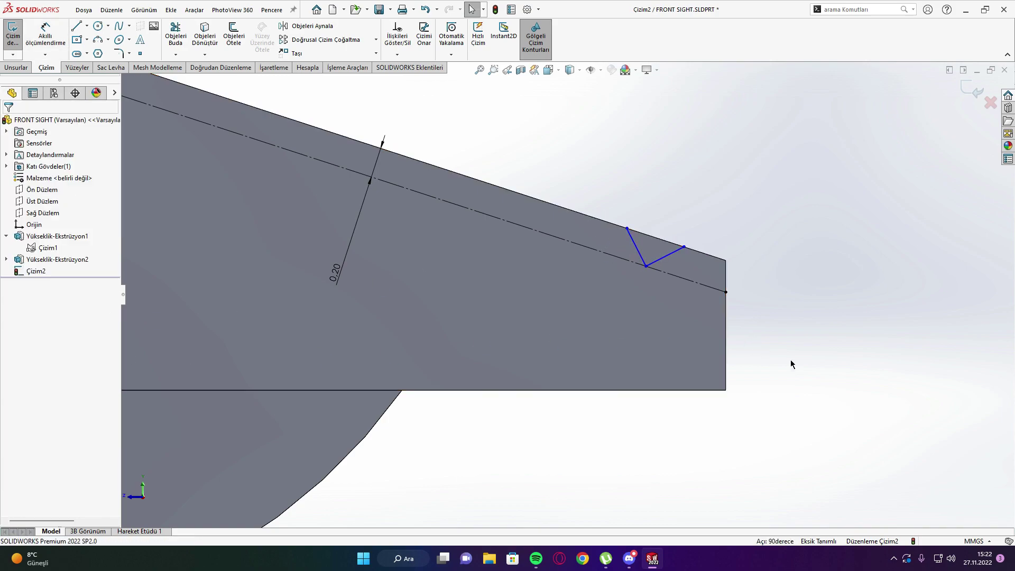
{"action": "left_click", "coordinate": [684, 246]}
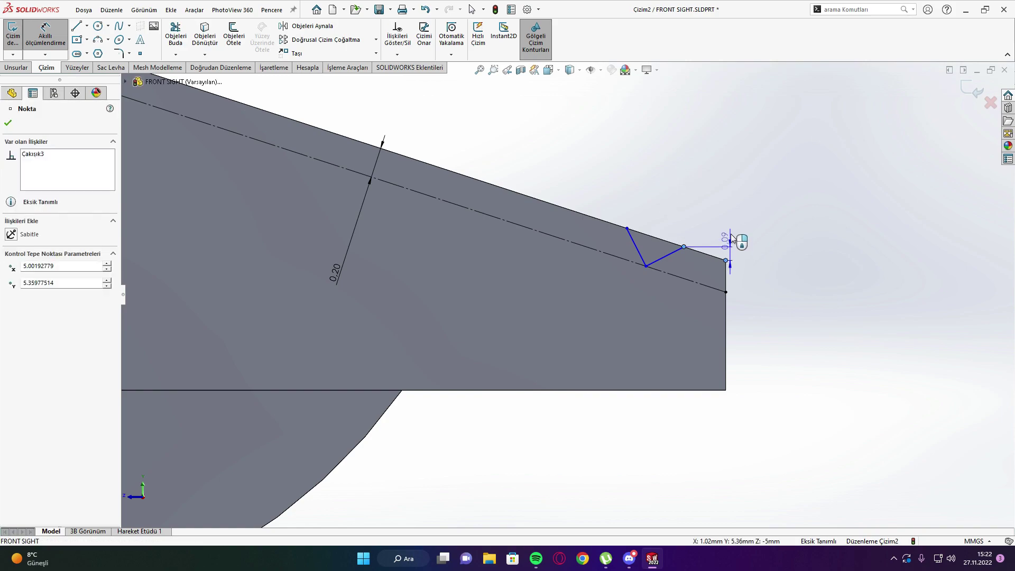
Place the V notch 0.43 from the right corner of the sloped edge.
{"action": "left_click", "coordinate": [725, 259]}
{"action": "left_click", "coordinate": [741, 230]}
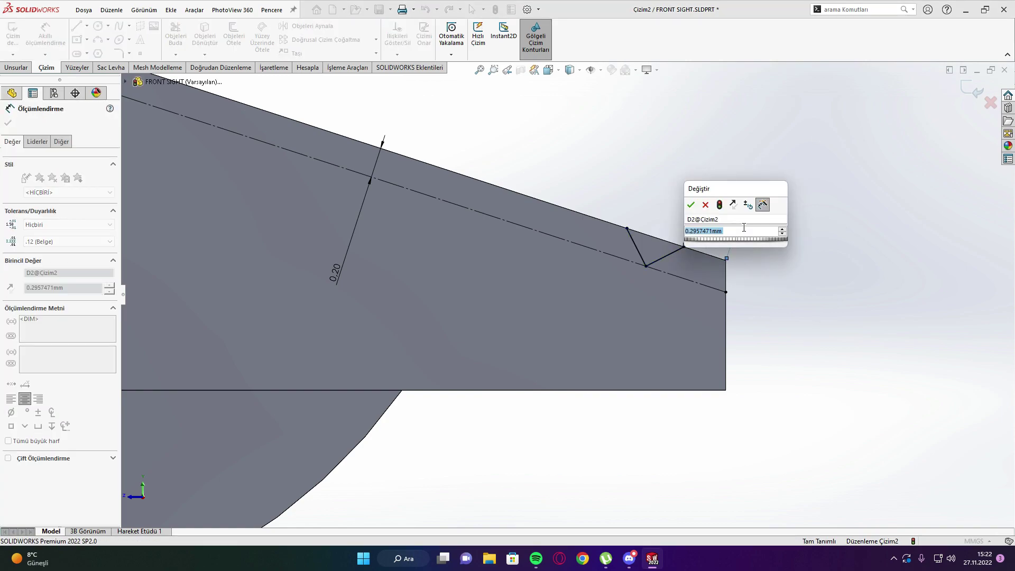
{"action": "type", "text": "0,"}
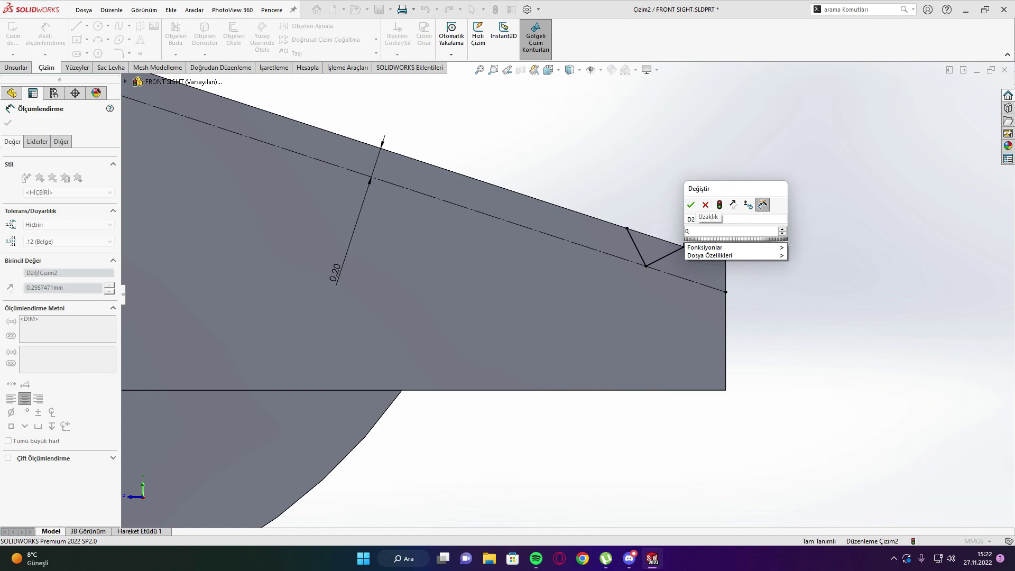
{"action": "type", "text": "4318"}
{"action": "key", "text": "Return"}
{"action": "key", "text": "Escape"}
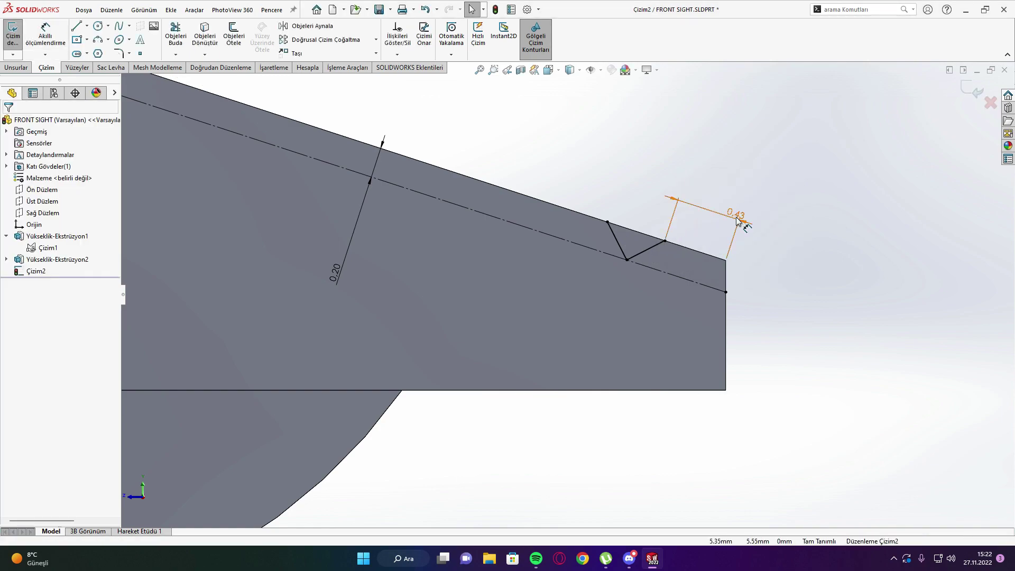
Close the V into a triangle with a line, then select the triangle's three lines.
{"action": "key", "text": "l"}
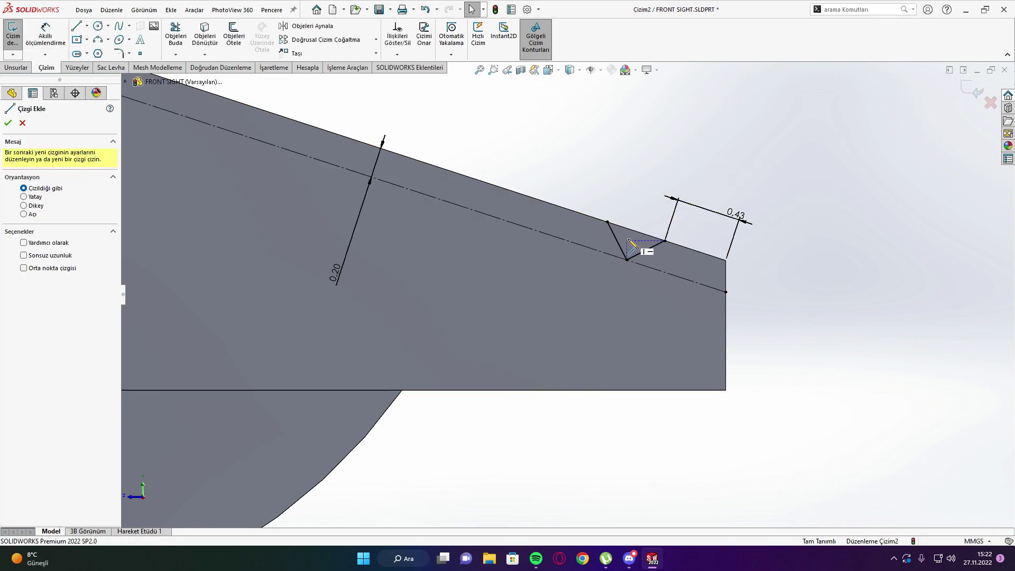
{"action": "left_click", "coordinate": [607, 221]}
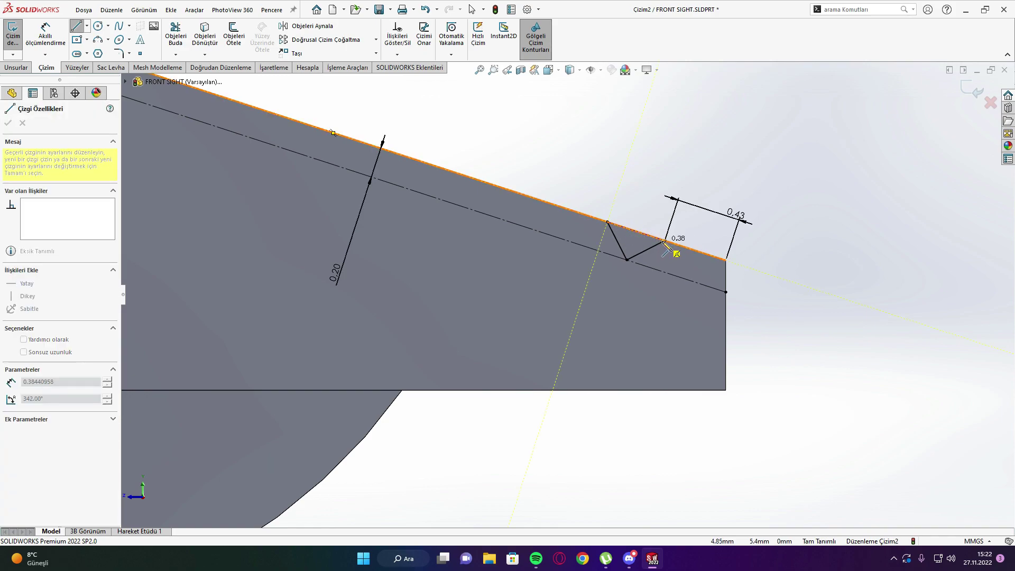
{"action": "left_click", "coordinate": [665, 241]}
{"action": "key", "text": "Escape"}
{"action": "scroll", "coordinate": [603, 275], "scroll_direction": "up", "scroll_amount": 3}
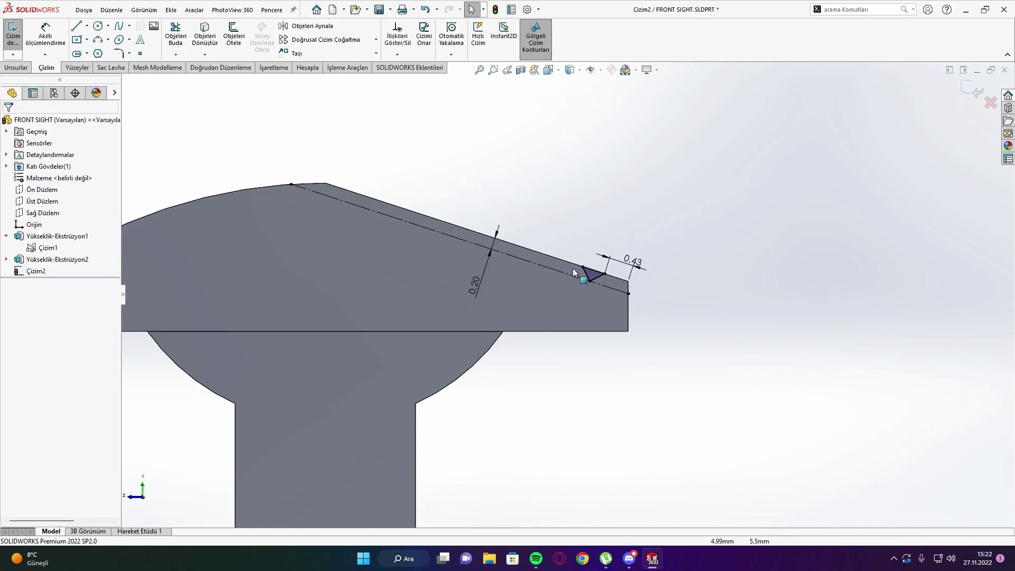
{"action": "scroll", "coordinate": [608, 285], "scroll_direction": "down", "scroll_amount": 3}
{"action": "left_click", "coordinate": [615, 308]}
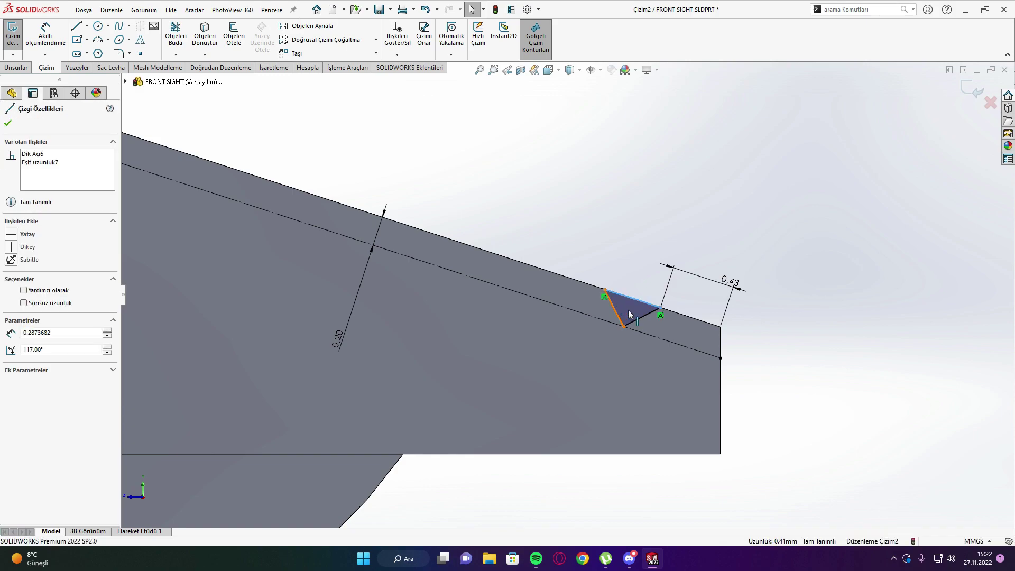
{"action": "left_click", "coordinate": [642, 317], "text": "ctrl"}
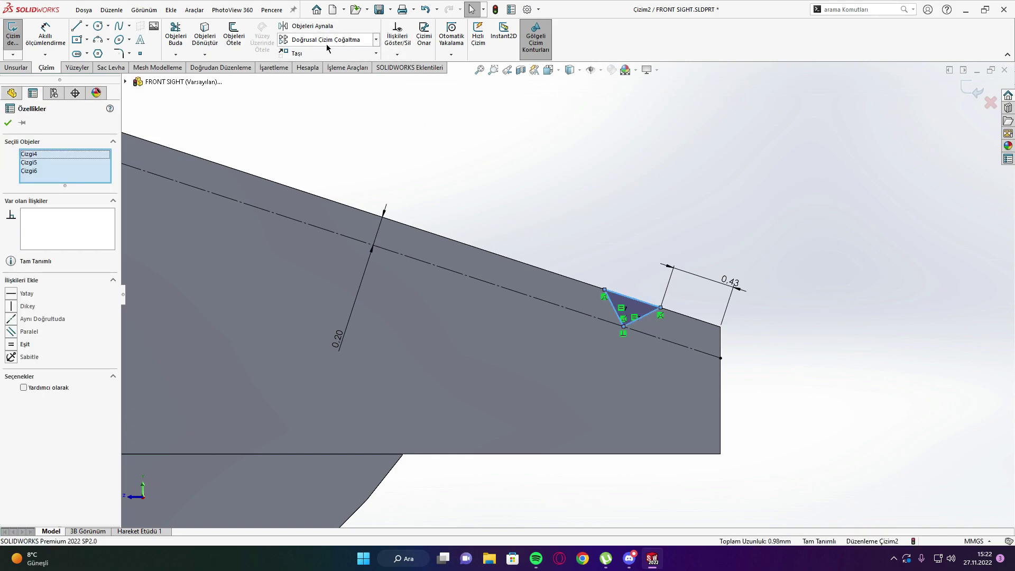
Start a linear sketch pattern of the triangle, directed along the sloped top edge.
{"action": "left_click", "coordinate": [376, 40]}
{"action": "left_click", "coordinate": [330, 53]}
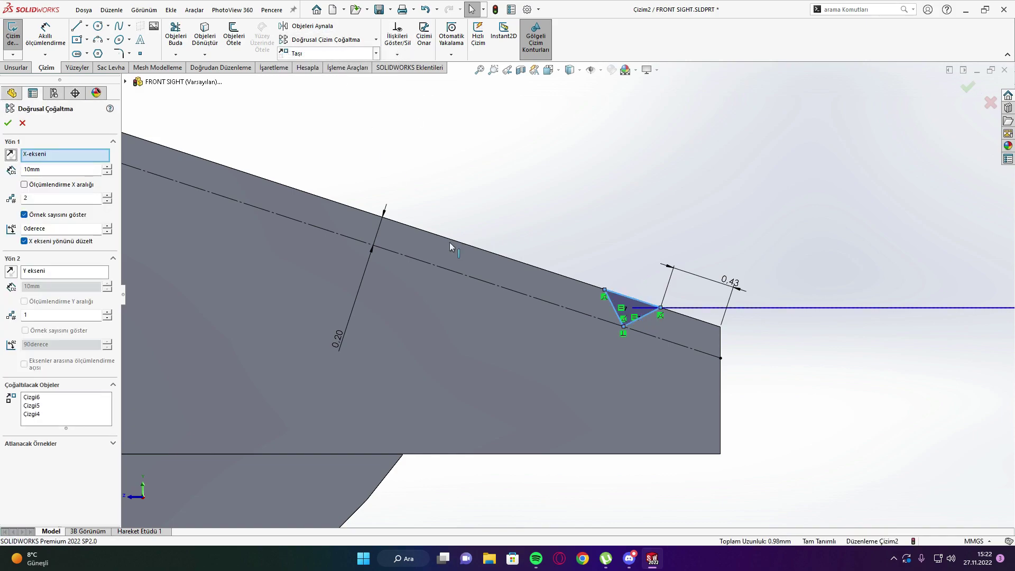
{"action": "scroll", "coordinate": [543, 276], "scroll_direction": "up", "scroll_amount": 3}
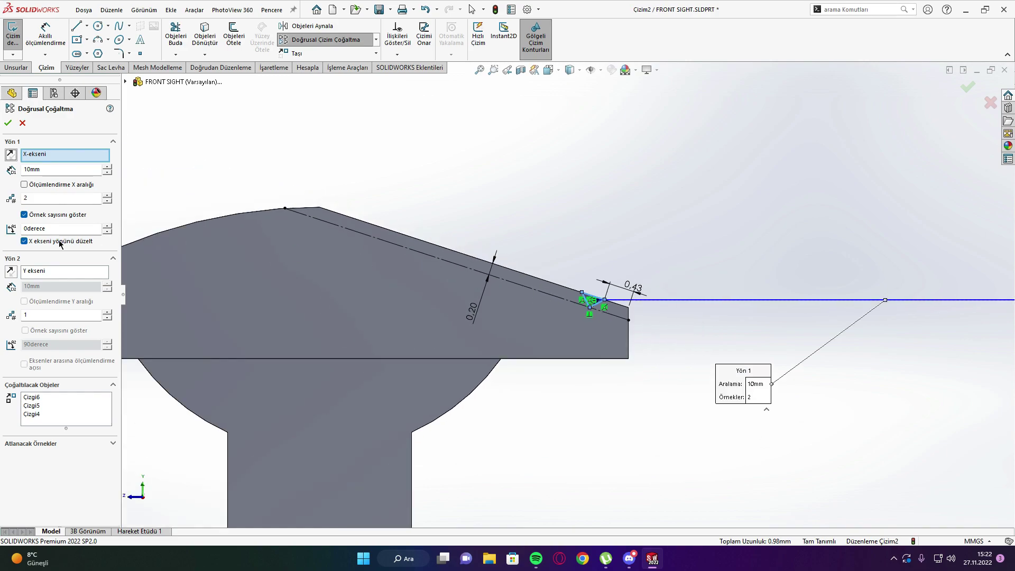
{"action": "right_click", "coordinate": [56, 163]}
{"action": "left_click", "coordinate": [90, 158]}
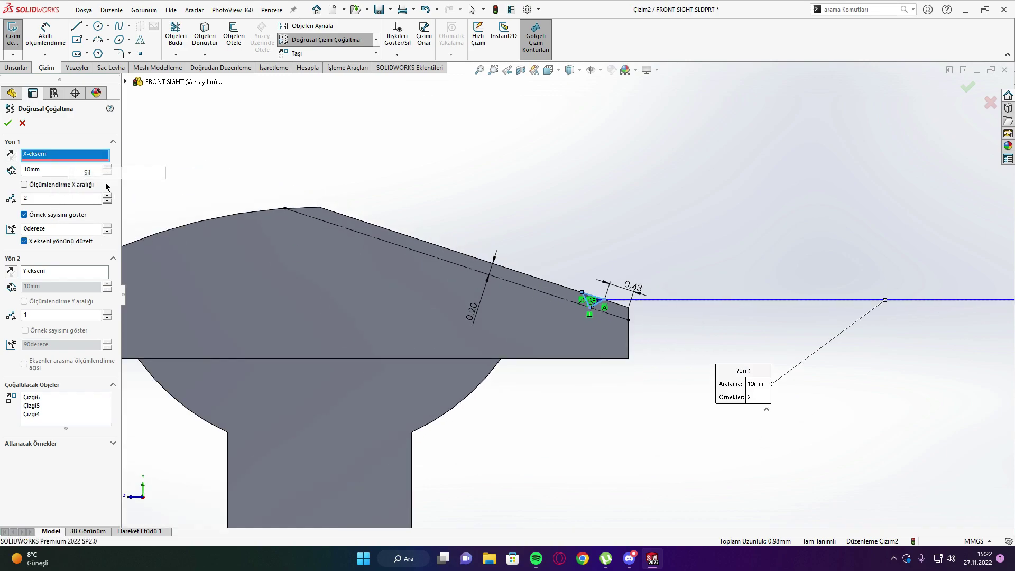
{"action": "left_click", "coordinate": [344, 228]}
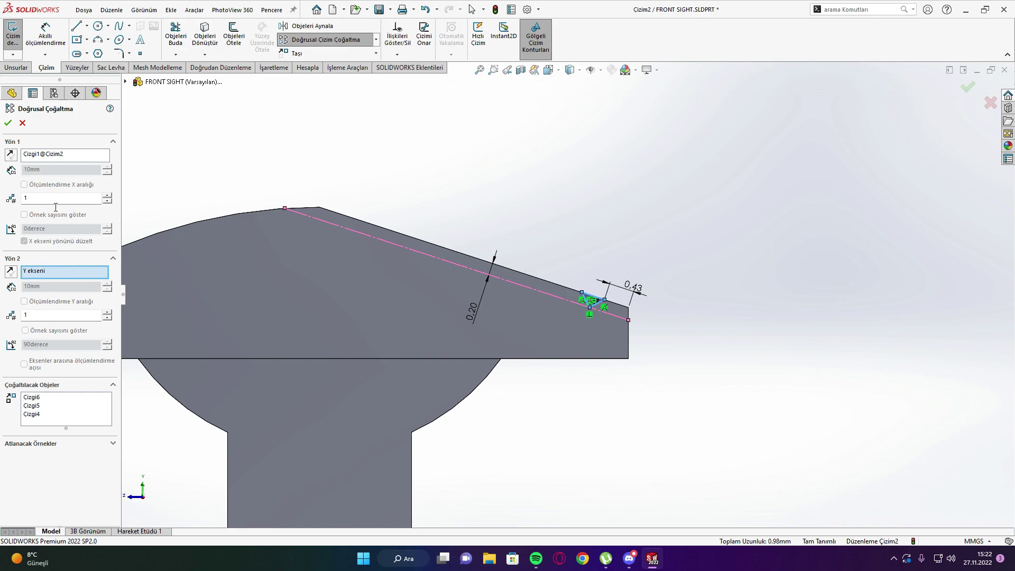
Set the pattern to 12 instances spaced 0.41 mm apart and accept it.
{"action": "type", "text": "2"}
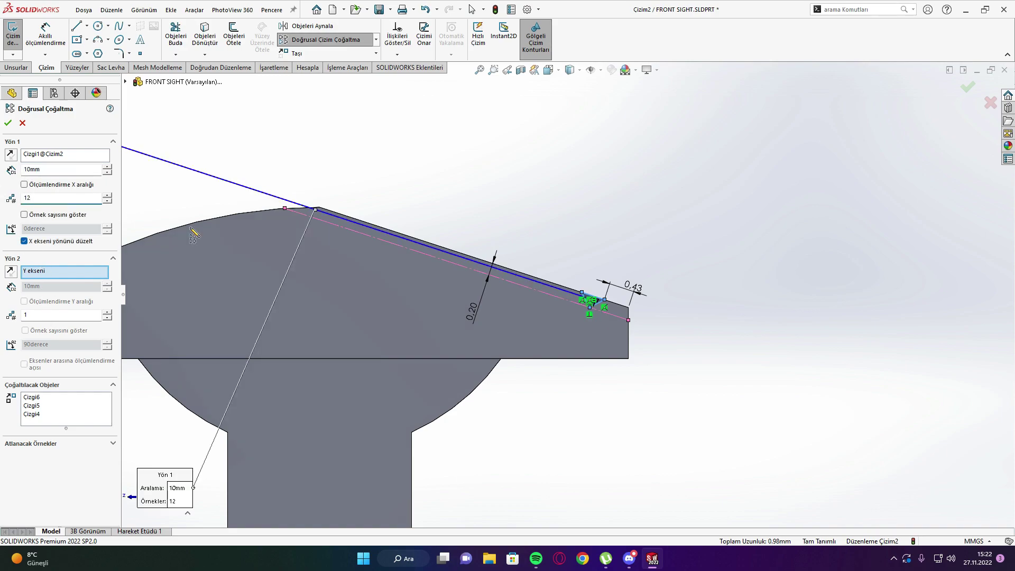
{"action": "left_click", "coordinate": [24, 169]}
{"action": "type", "text": "0.41"}
{"action": "key", "text": "Return"}
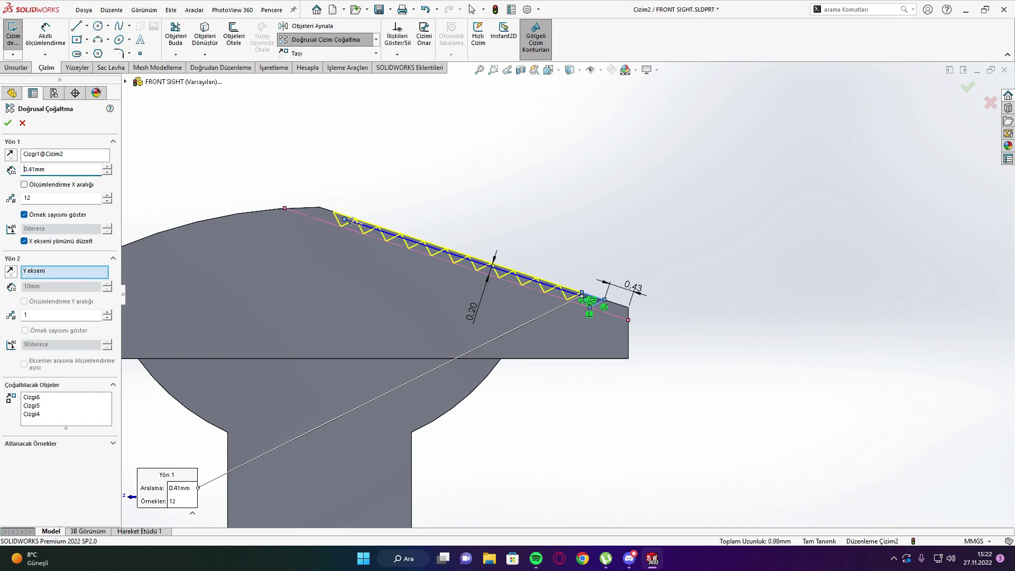
{"action": "left_click_drag", "start_coordinate": [351, 221], "coordinate": [348, 220]}
{"action": "type", "text": "0,4064"}
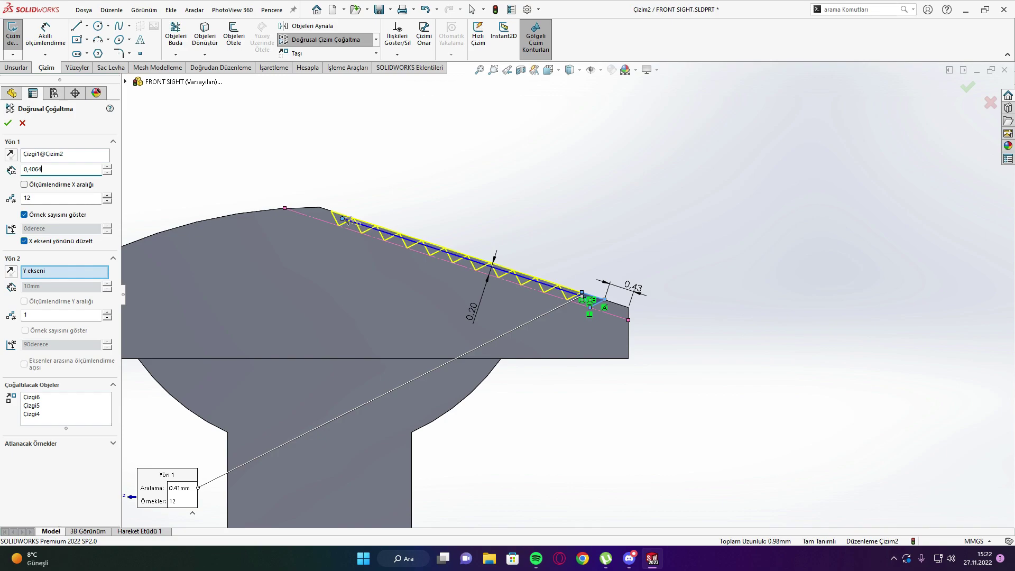
{"action": "left_click_drag", "start_coordinate": [348, 220], "coordinate": [350, 221]}
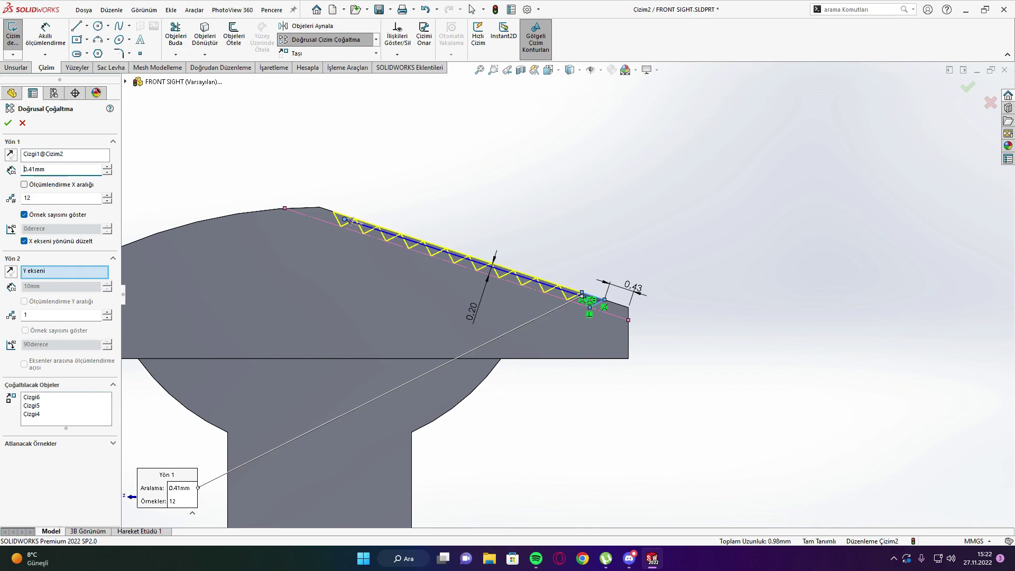
{"action": "left_click", "coordinate": [8, 123]}
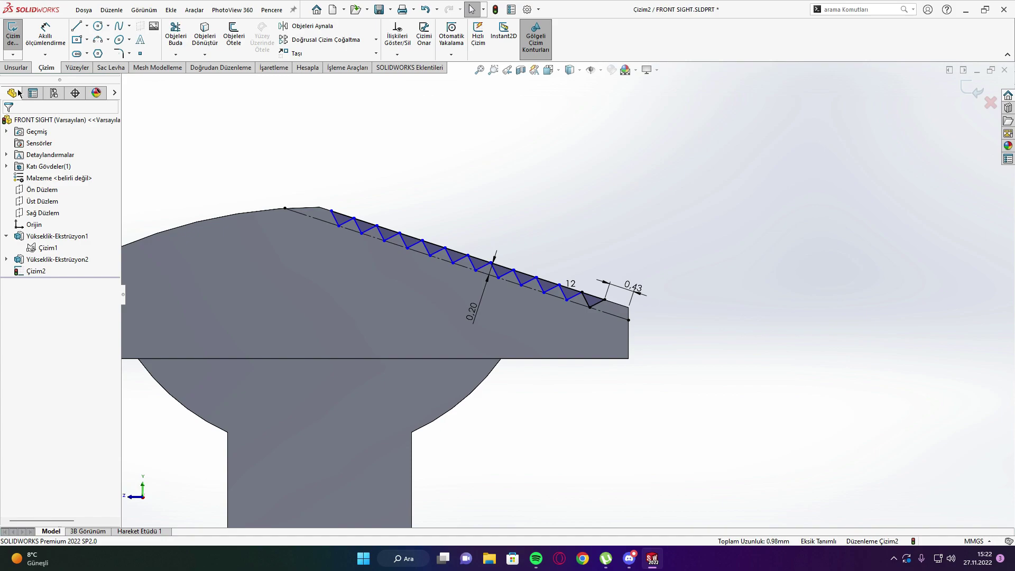
Extrude-cut the triangles Through All - Both to carve the serrations.
{"action": "left_click", "coordinate": [16, 67]}
{"action": "left_click", "coordinate": [185, 36]}
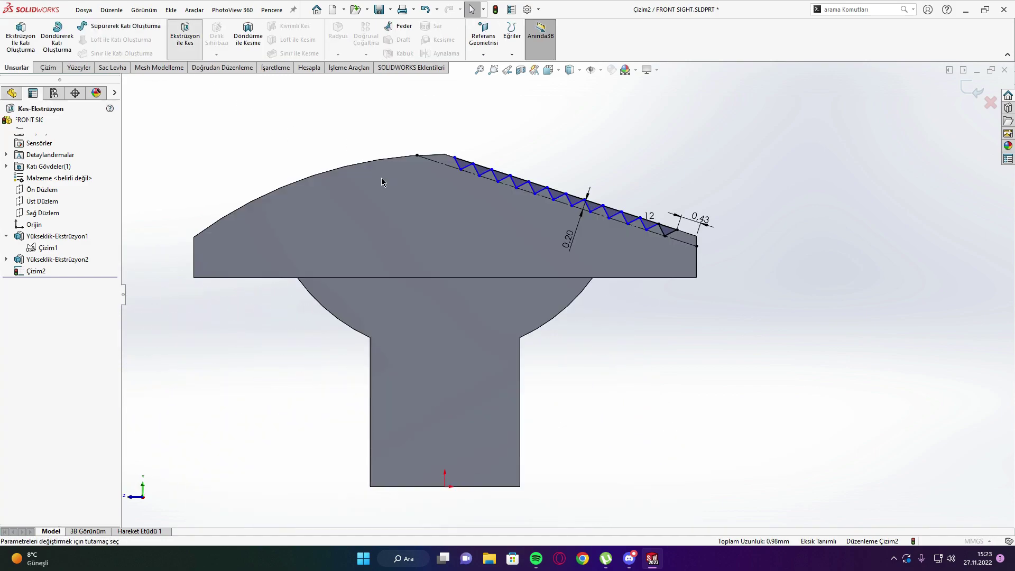
{"action": "left_click", "coordinate": [41, 187]}
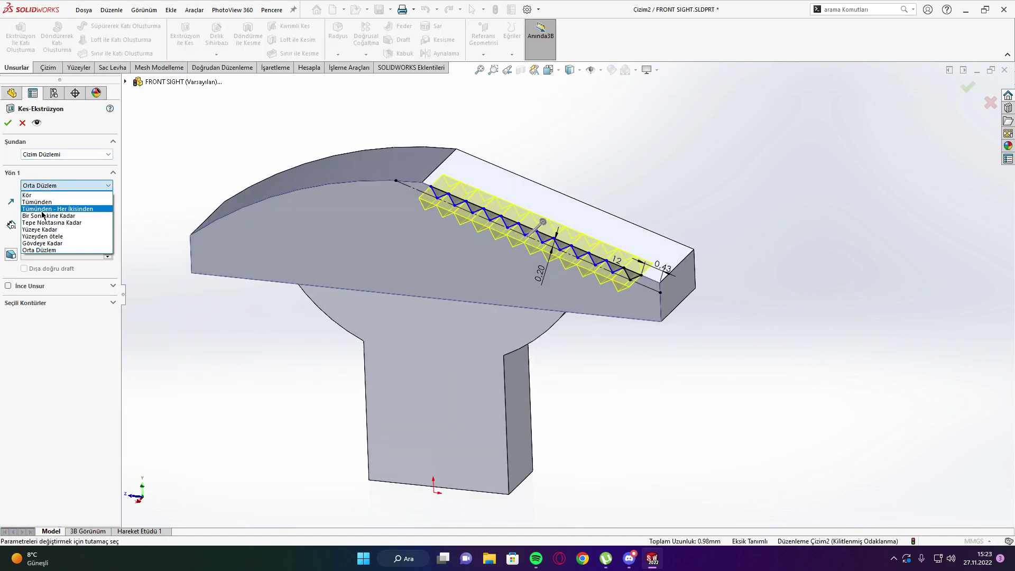
{"action": "left_click", "coordinate": [43, 200]}
{"action": "left_click", "coordinate": [8, 122]}
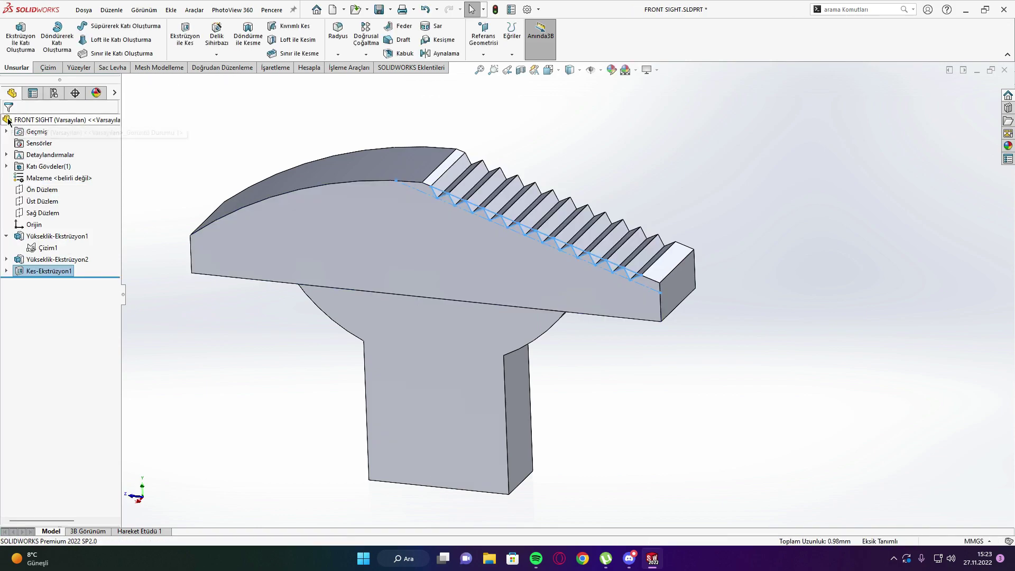
Orbit to inspect the serrations, then show the part in Isometric view.
{"action": "scroll", "coordinate": [566, 293], "scroll_direction": "up", "scroll_amount": 4}
{"action": "mouse_move", "coordinate": [639, 282]}
{"action": "middle_mouse_down"}
{"action": "mouse_move", "coordinate": [691, 211]}
{"action": "mouse_move", "coordinate": [660, 254]}
{"action": "middle_mouse_up"}
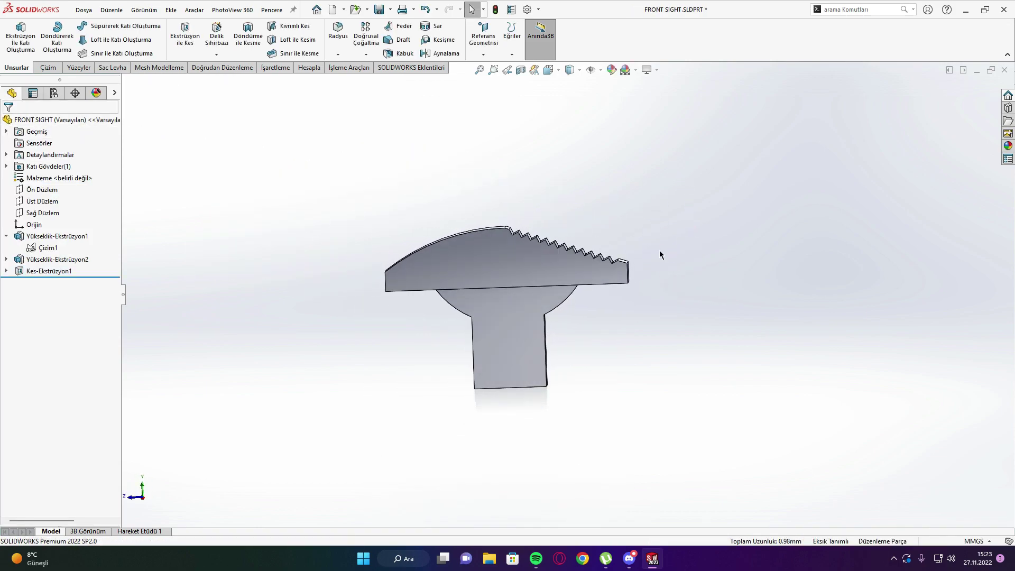
{"action": "key", "text": "ctrl+1"}
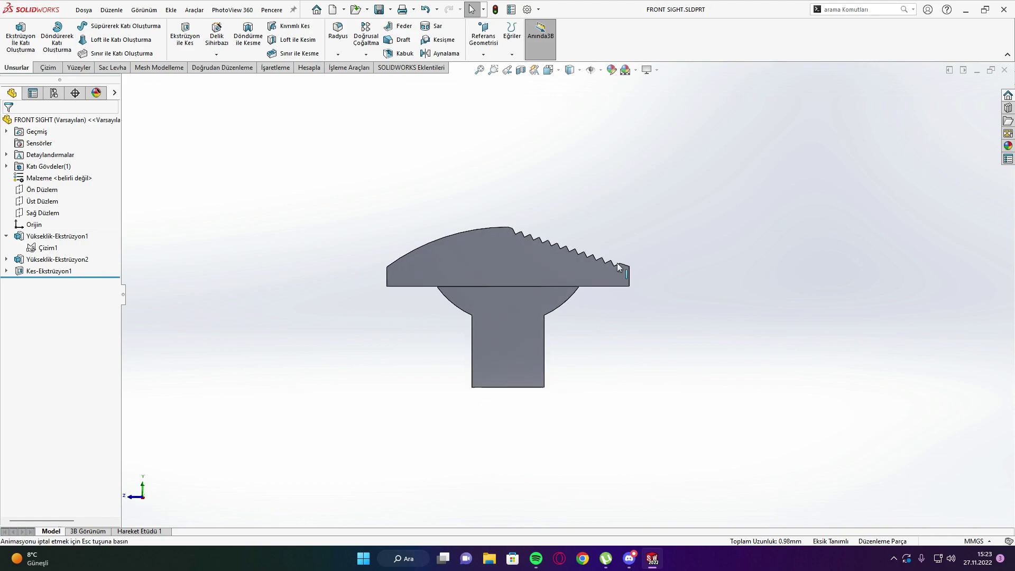
{"action": "key", "text": "space"}
{"action": "left_click", "coordinate": [503, 287]}
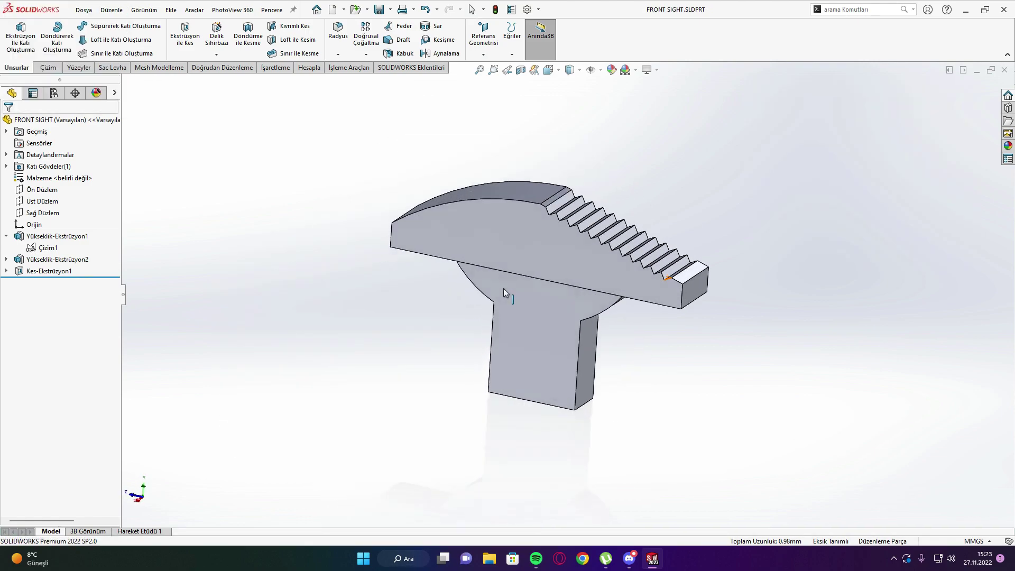